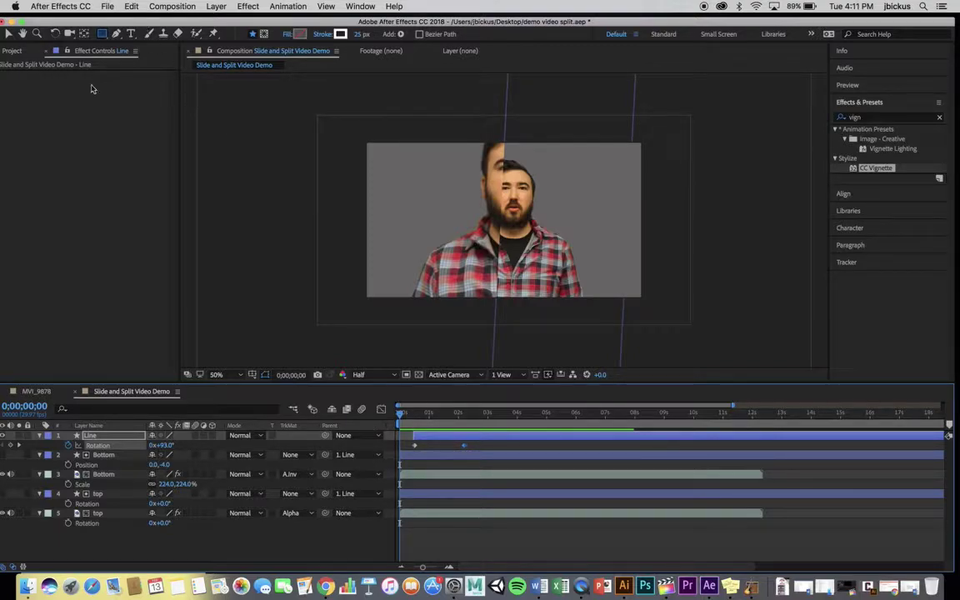
Step: Create a new composition named "Slide and split demo video 2" using the HDTV 1080 29.97 preset
left_click_drag(56, 24, 60, 24)
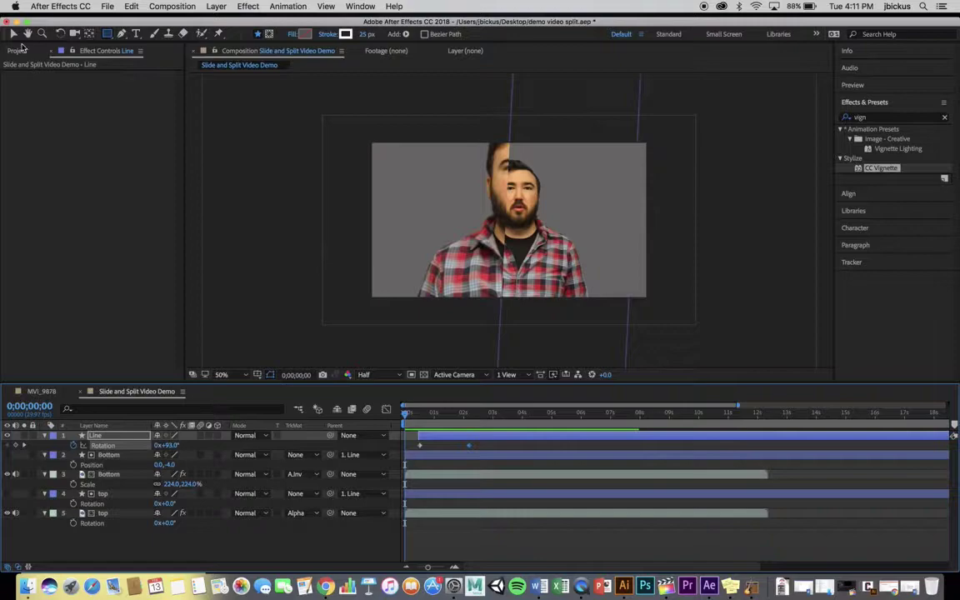
left_click(19, 51)
right_click(29, 227)
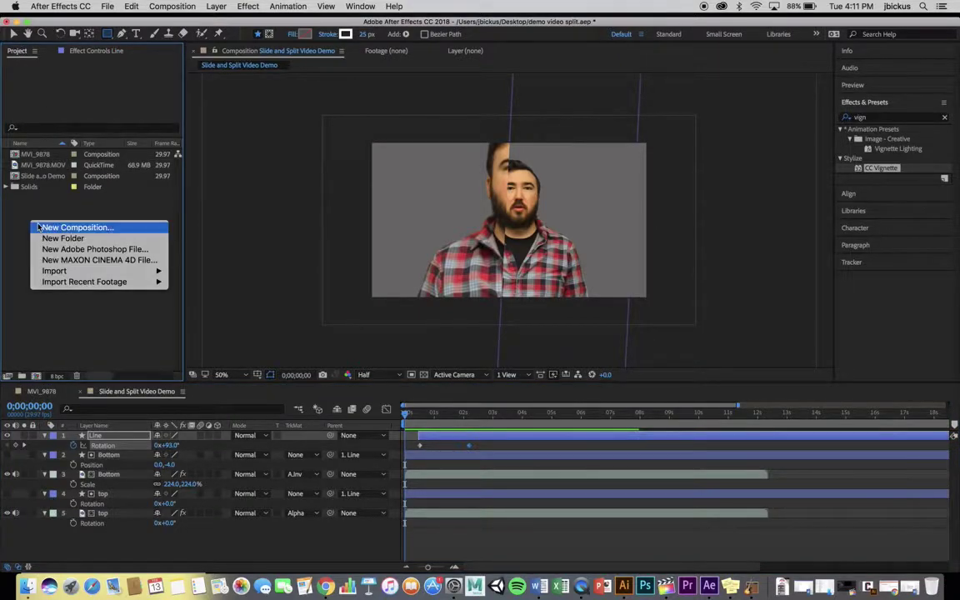
left_click(38, 226)
type("V")
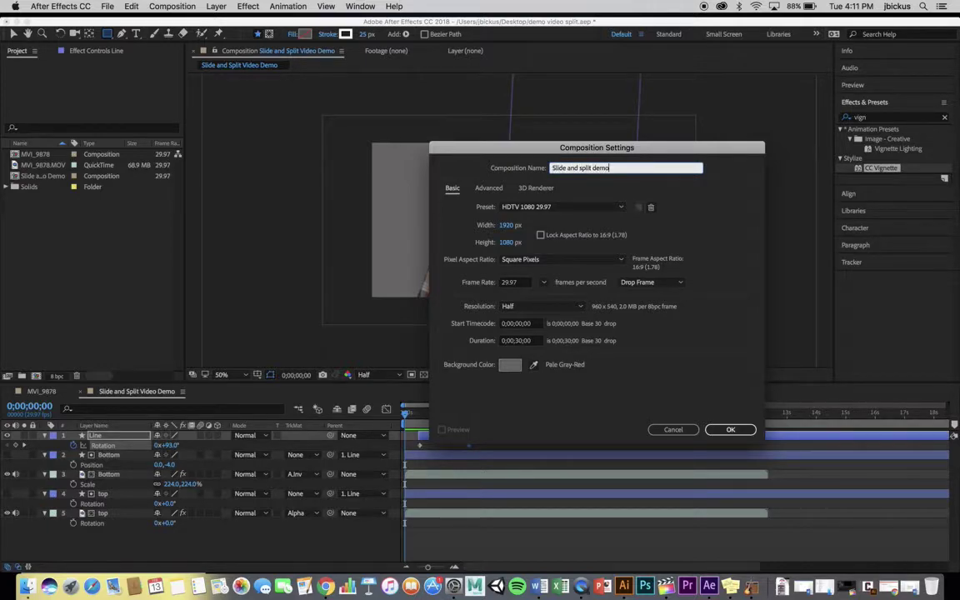
type("2")
key("Return")
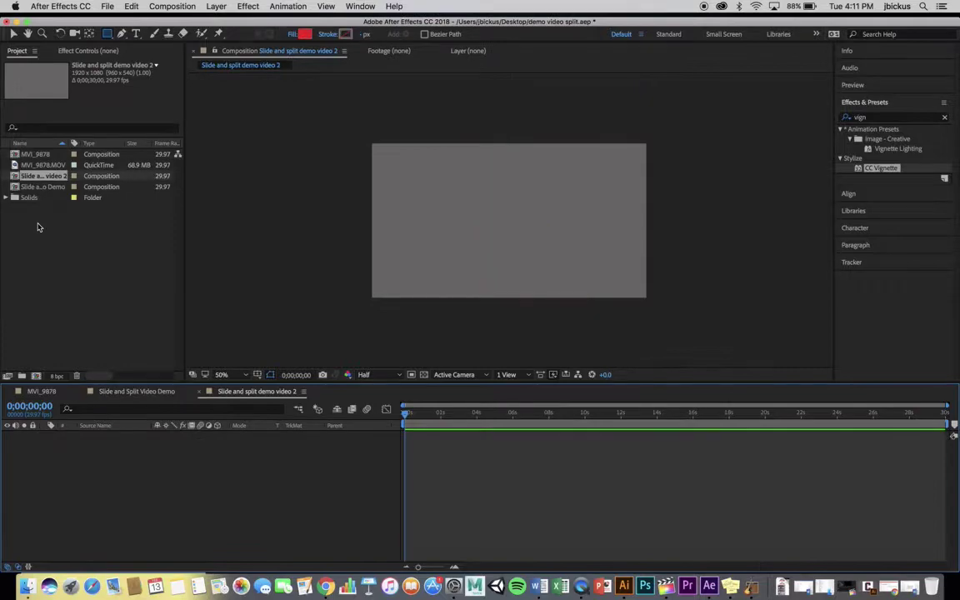
Step: Add MVI_9878.MOV to the new composition and key out its green backdrop with the Keylight (1.2) effect
left_click(38, 166)
left_click_drag(70, 213, 146, 446)
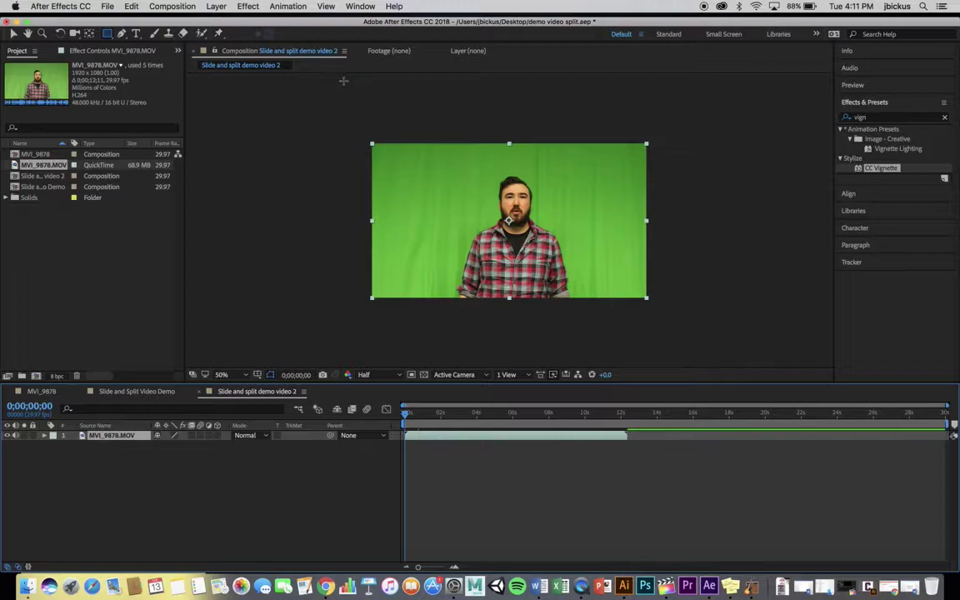
left_click(247, 6)
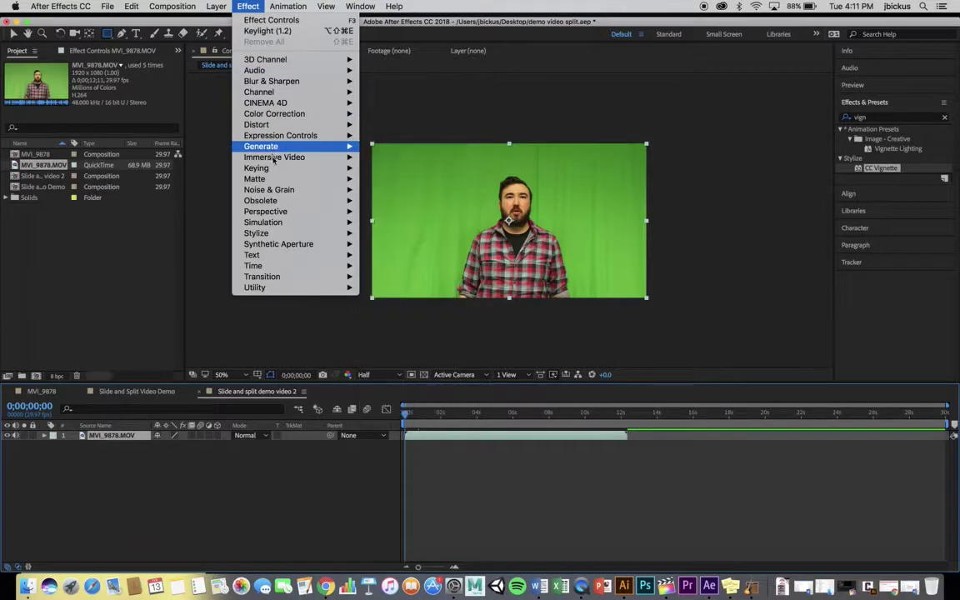
mouse_move(265, 168)
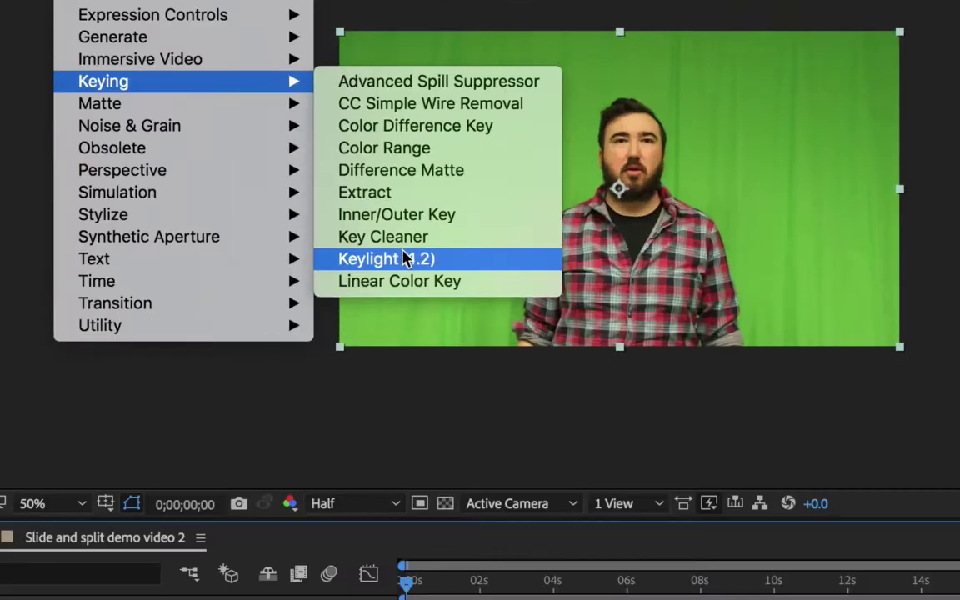
left_click(402, 260)
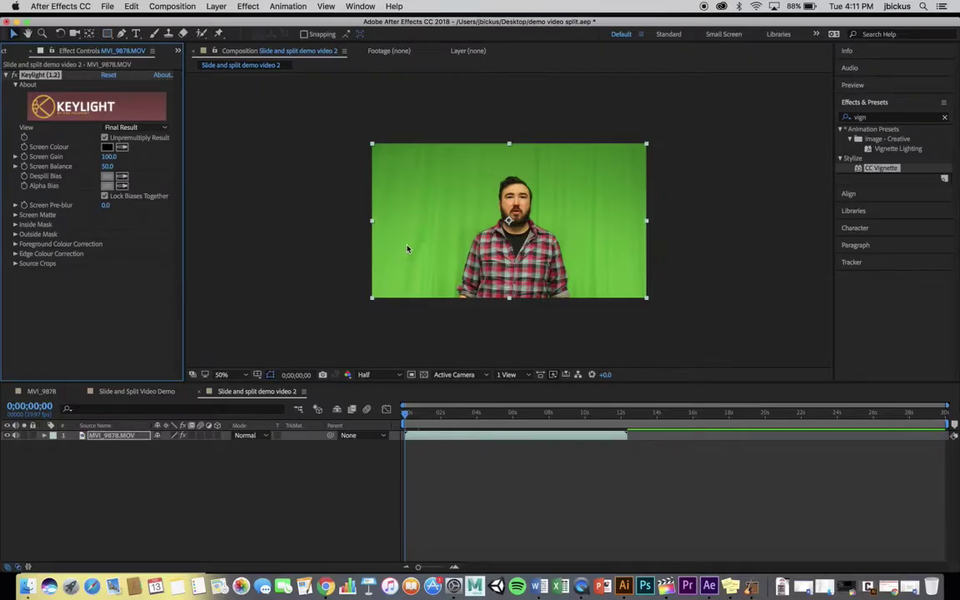
left_click(122, 146)
left_click(422, 167)
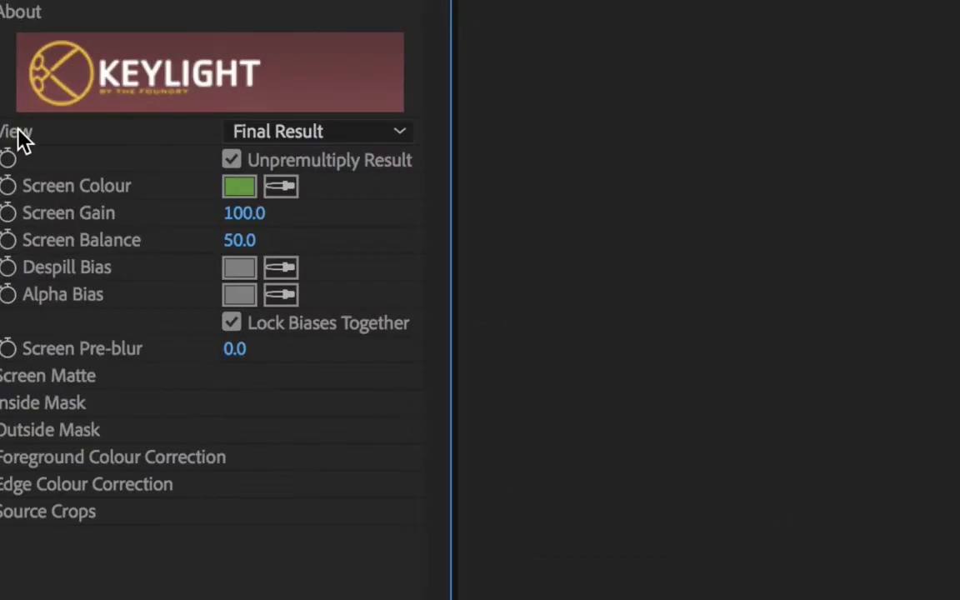
Step: Set Keylight's Clip Black to 12 while viewing the Screen Matte, and return the view to Final Result
left_click(242, 135)
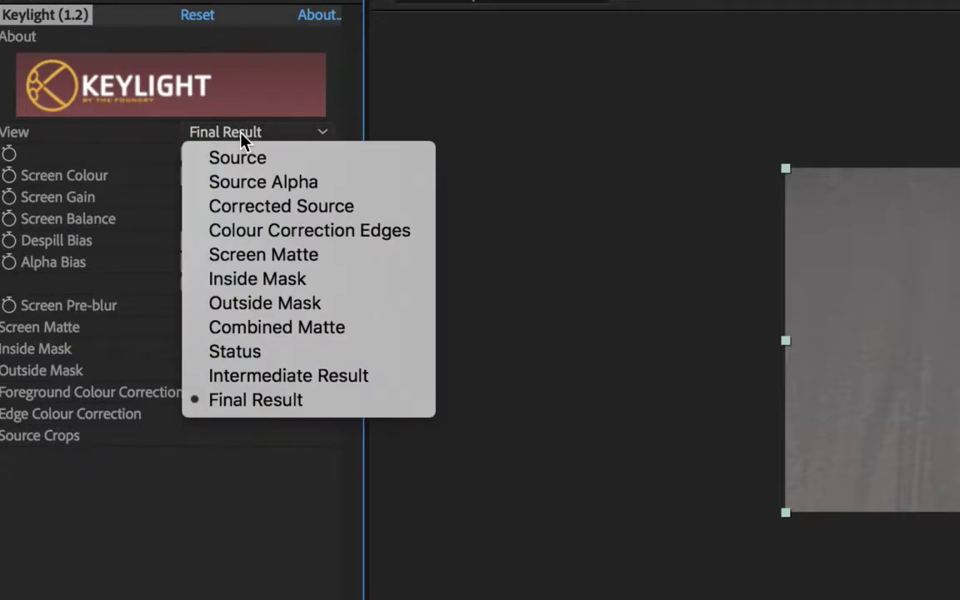
left_click(254, 266)
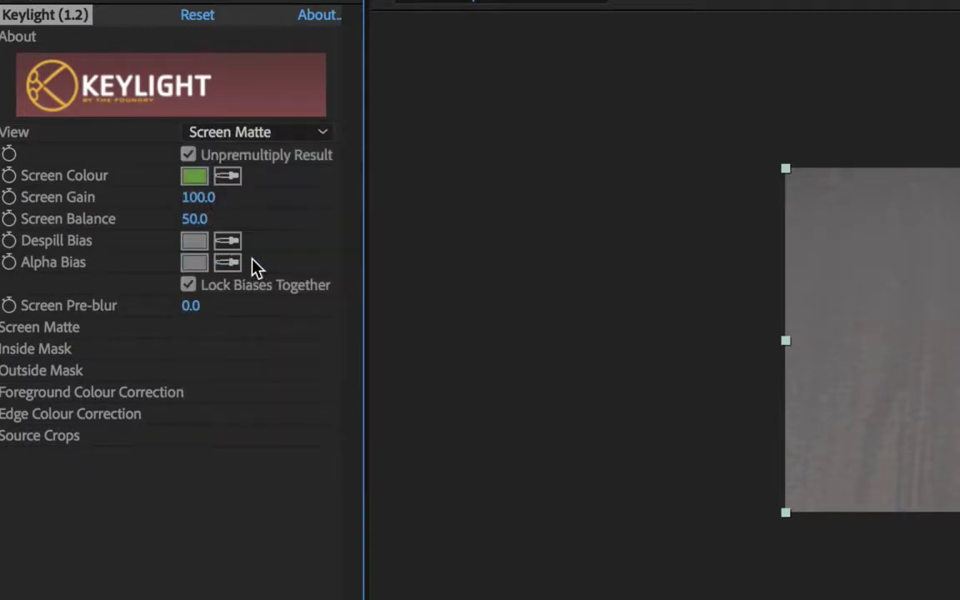
left_click(33, 328)
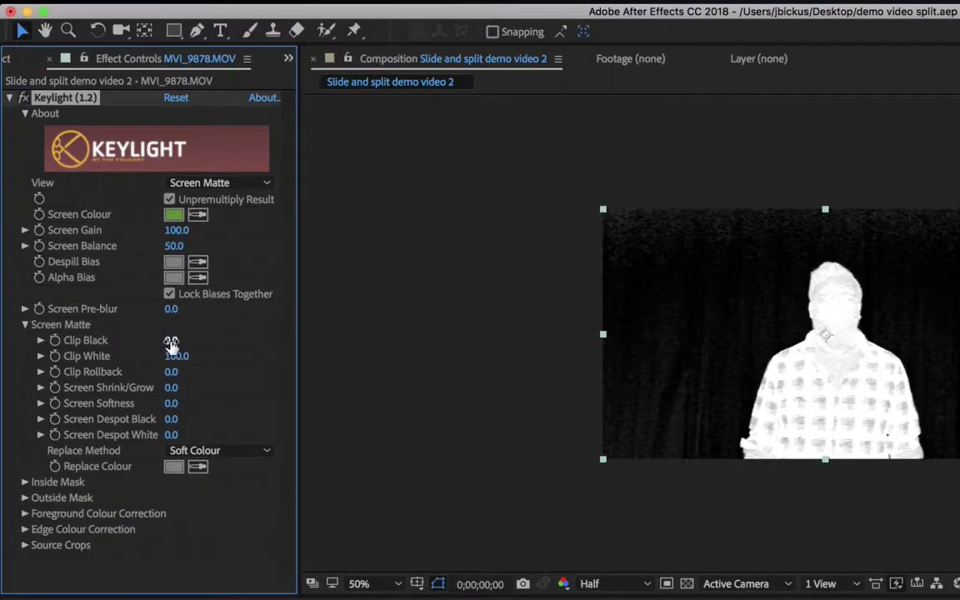
left_click_drag(211, 345, 220, 346)
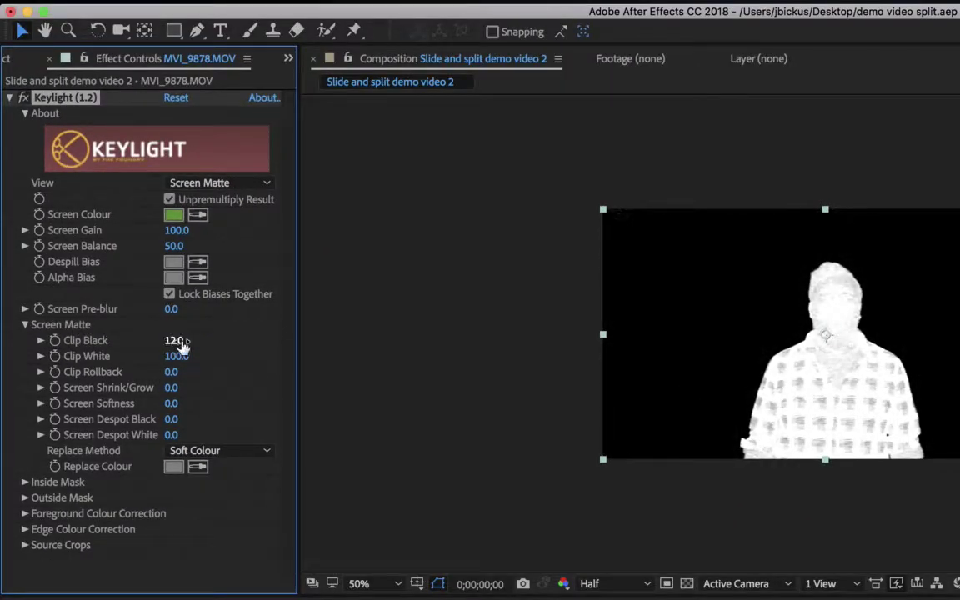
left_click(204, 182)
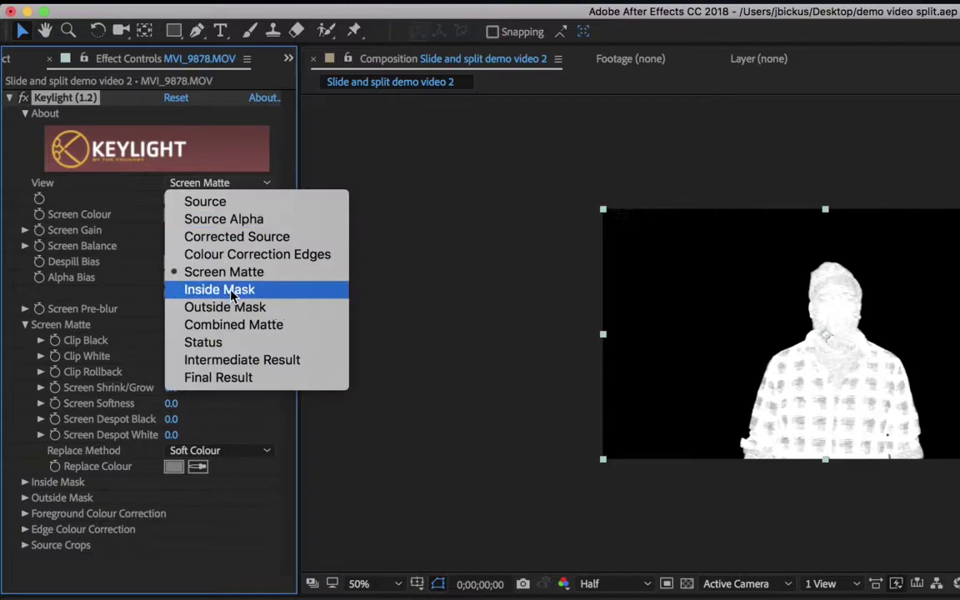
left_click(223, 378)
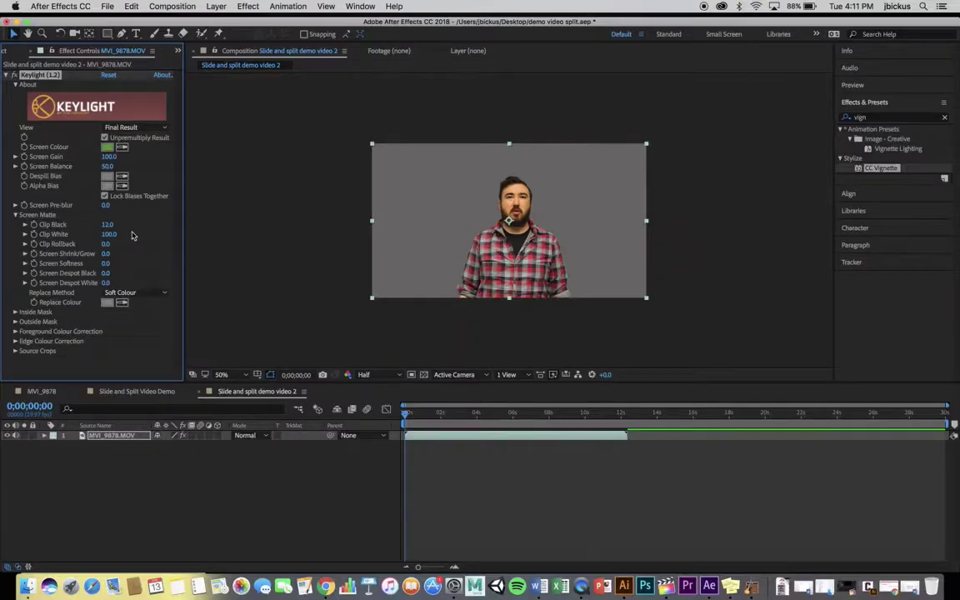
Step: Scale the MVI_9878.MOV layer up to 136%
key("s")
left_click_drag(170, 445, 188, 446)
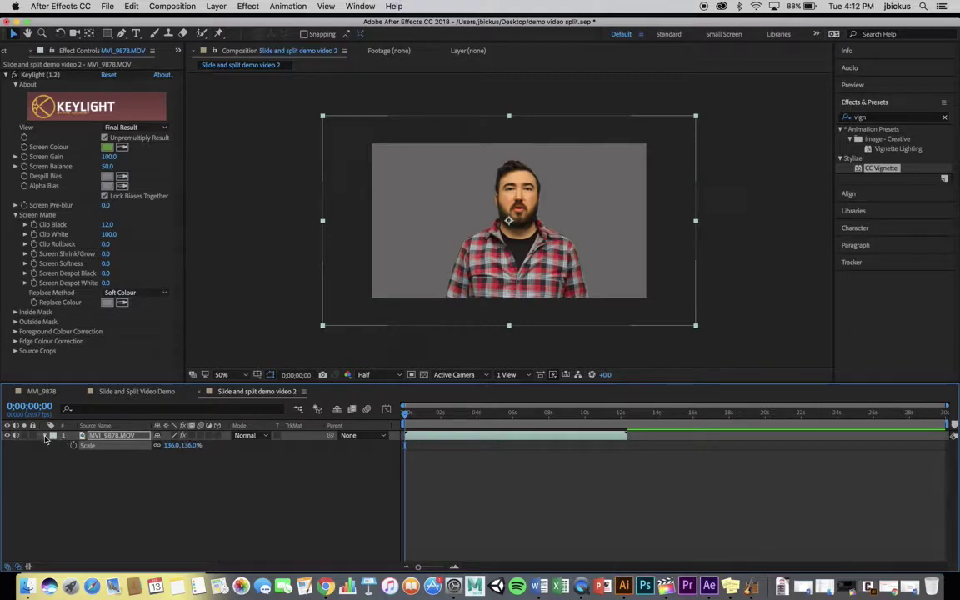
left_click(116, 474)
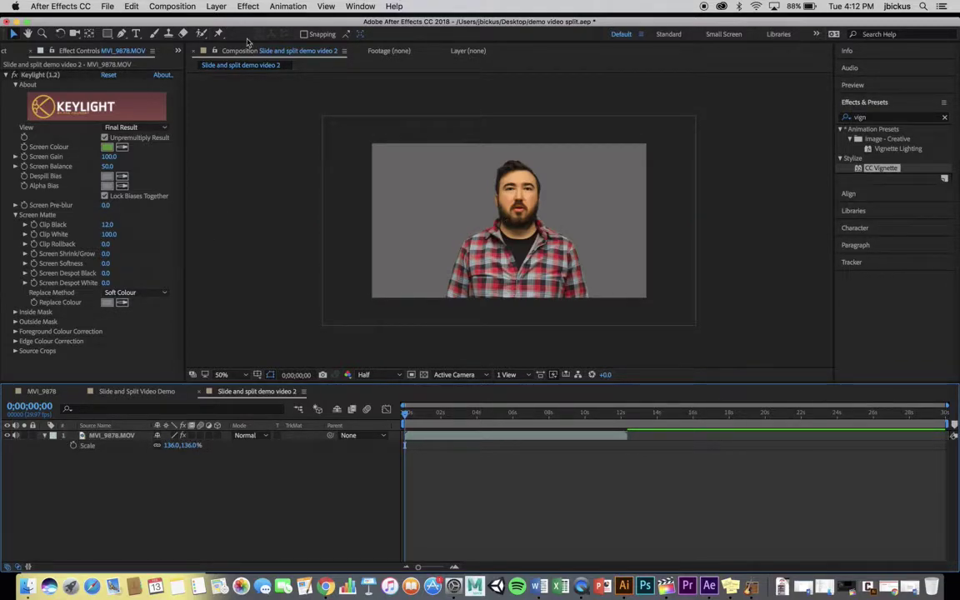
Step: Create a 1920 x 1080 px pale cyan solid with colour CFFFF4 and place it beneath the footage layer
left_click(216, 6)
mouse_move(275, 20)
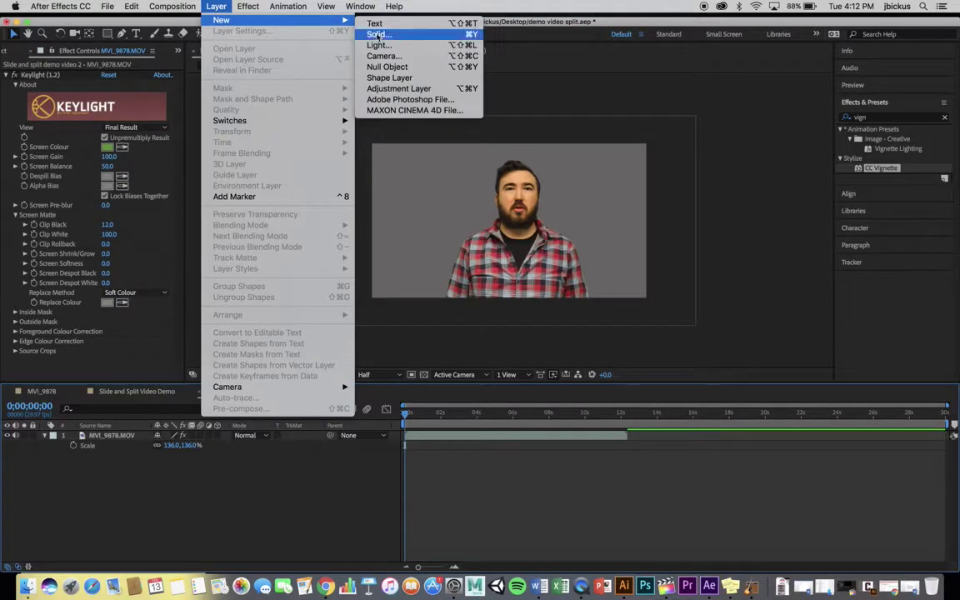
left_click(376, 35)
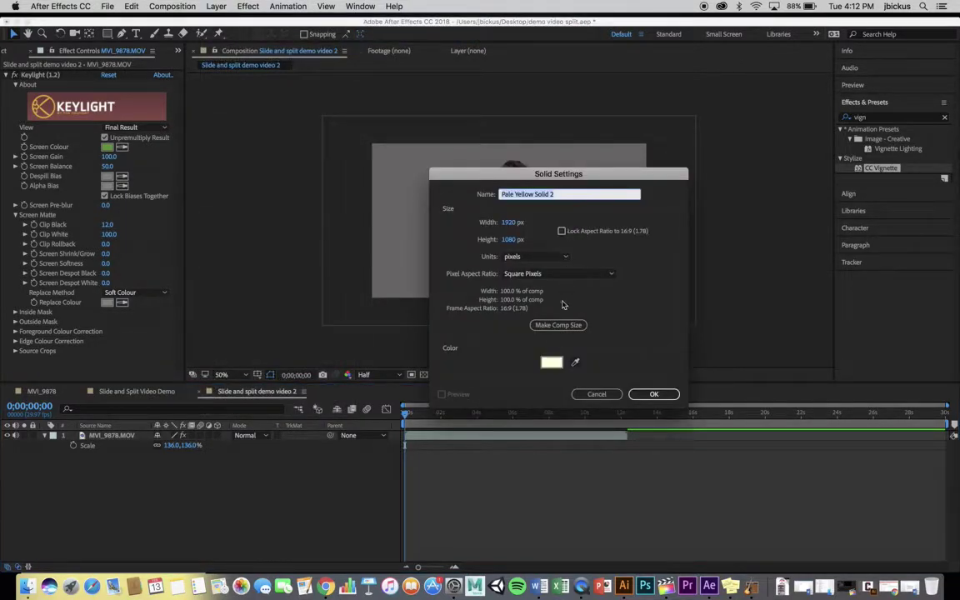
left_click(549, 361)
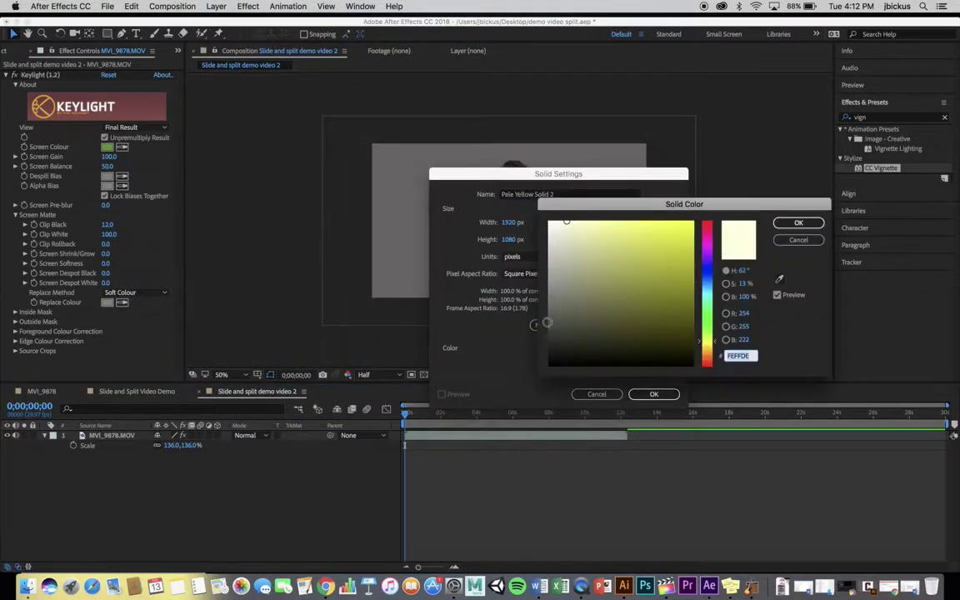
left_click_drag(702, 284, 702, 298)
left_click(564, 223)
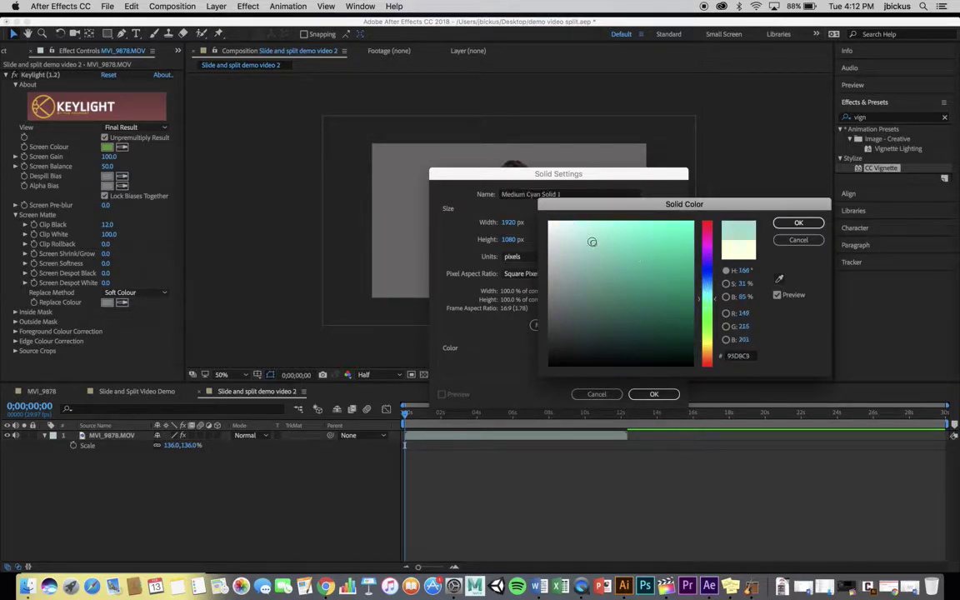
left_click_drag(563, 223, 575, 219)
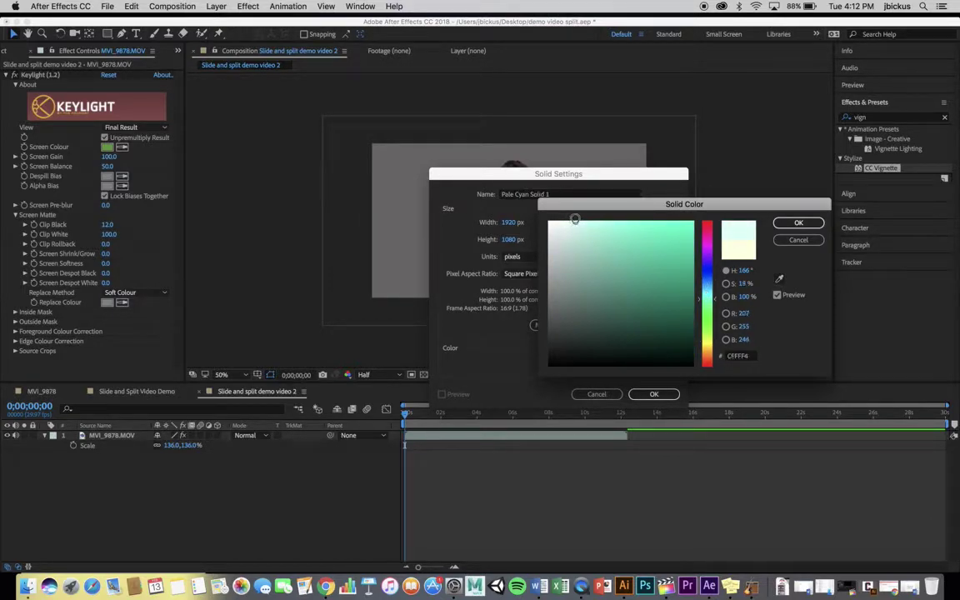
left_click(784, 224)
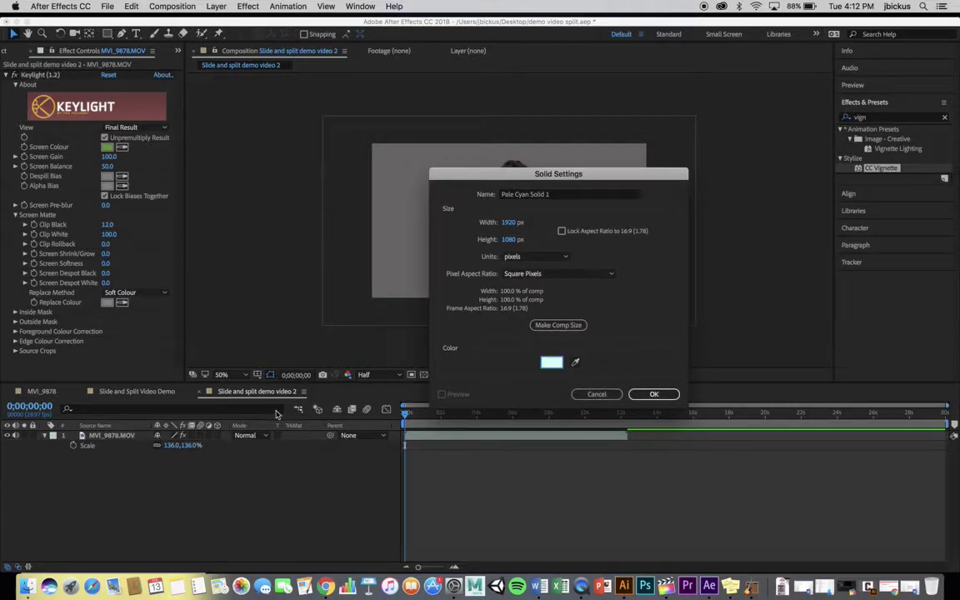
left_click(665, 398)
left_click_drag(881, 168, 123, 464)
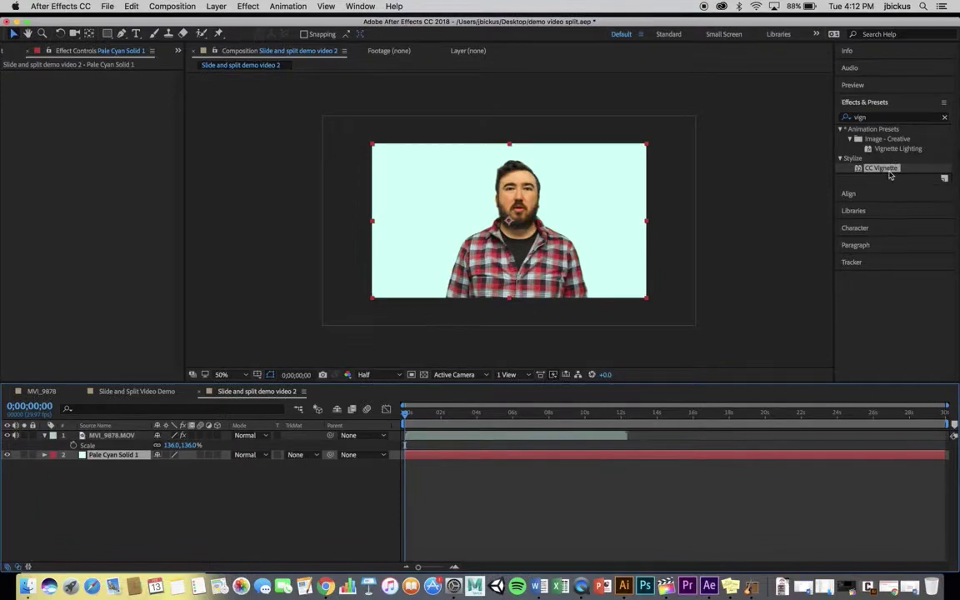
Step: Apply CC Vignette to the cyan solid with Amount 268, Angle of View 44.5 and Pin Highlights 14
left_click_drag(891, 148, 498, 456)
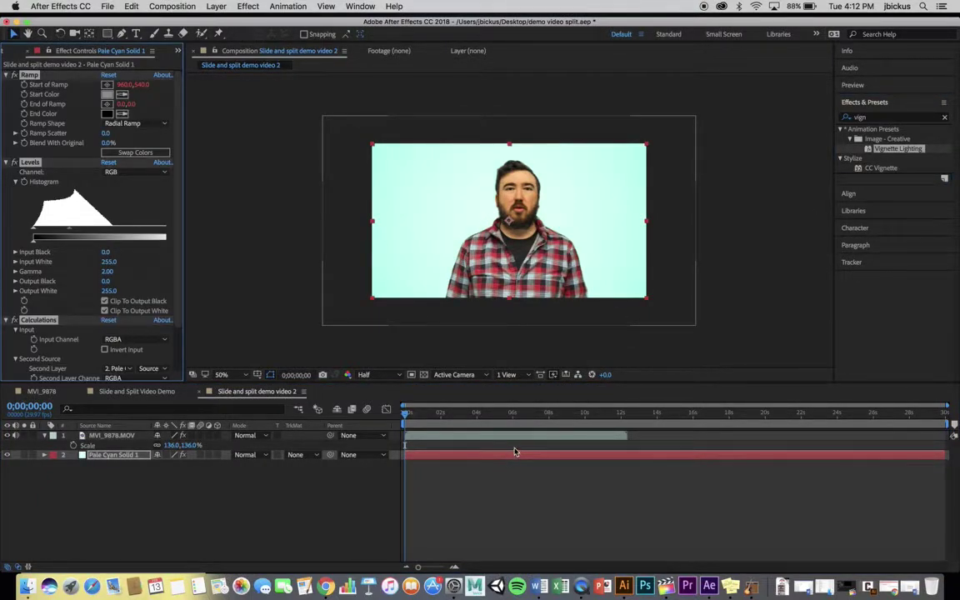
left_click(808, 279)
left_click_drag(881, 169, 525, 457)
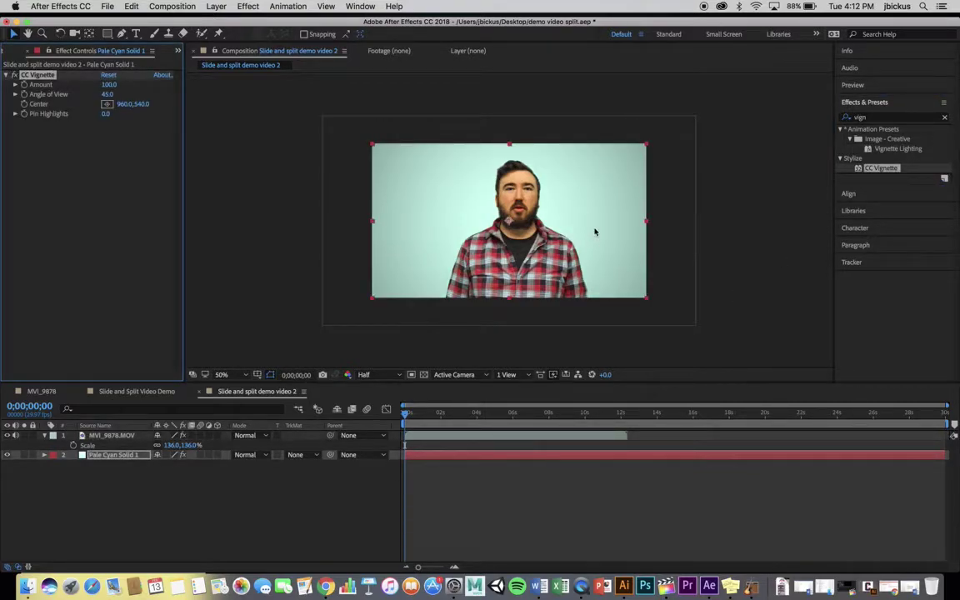
left_click_drag(118, 113, 161, 87)
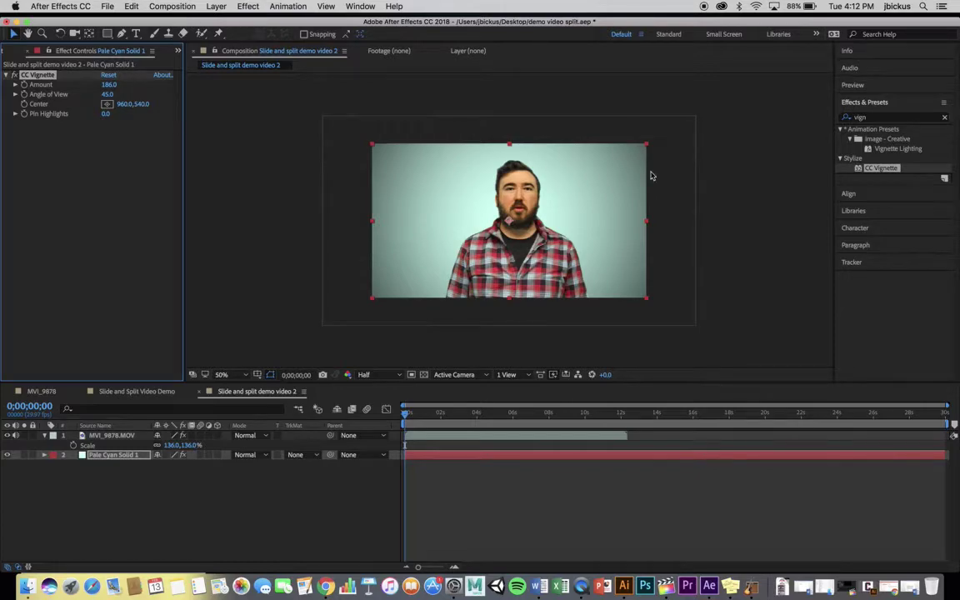
left_click_drag(108, 86, 117, 113)
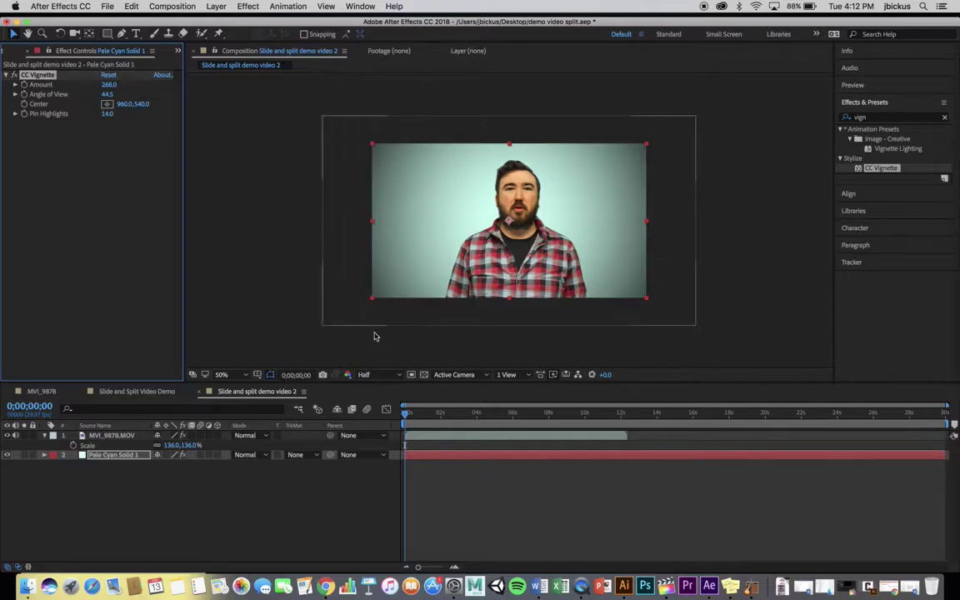
Step: Preview the composition up to 0;00;01;19 and mute the audio of the MVI_9878.MOV layer
key("space")
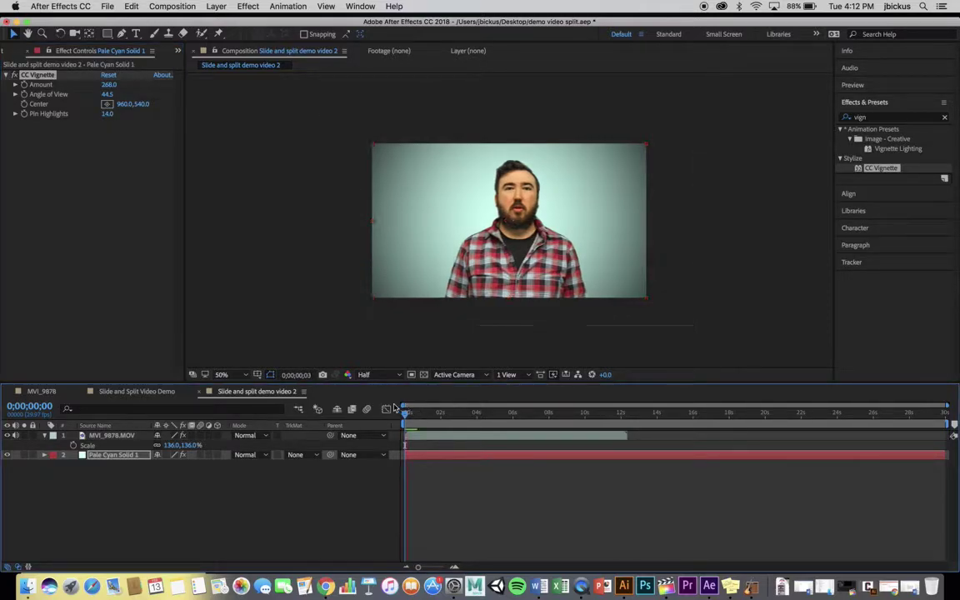
key("space")
left_click(16, 436)
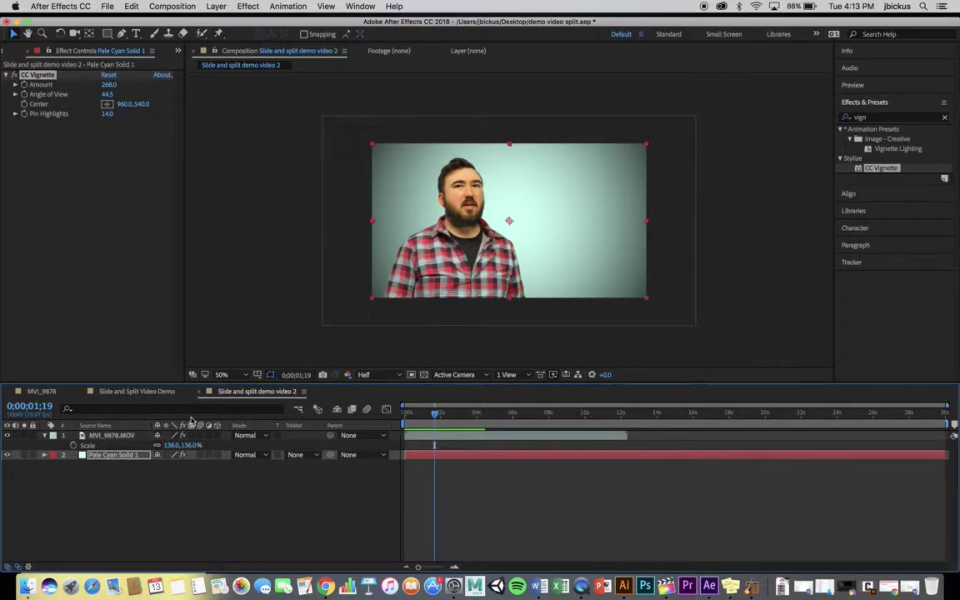
Step: Draw a horizontal Pen tool line extending past both sides of the frame, with no fill and a white 25 px stroke, and name its layer Line
left_click(450, 520)
left_click(453, 278)
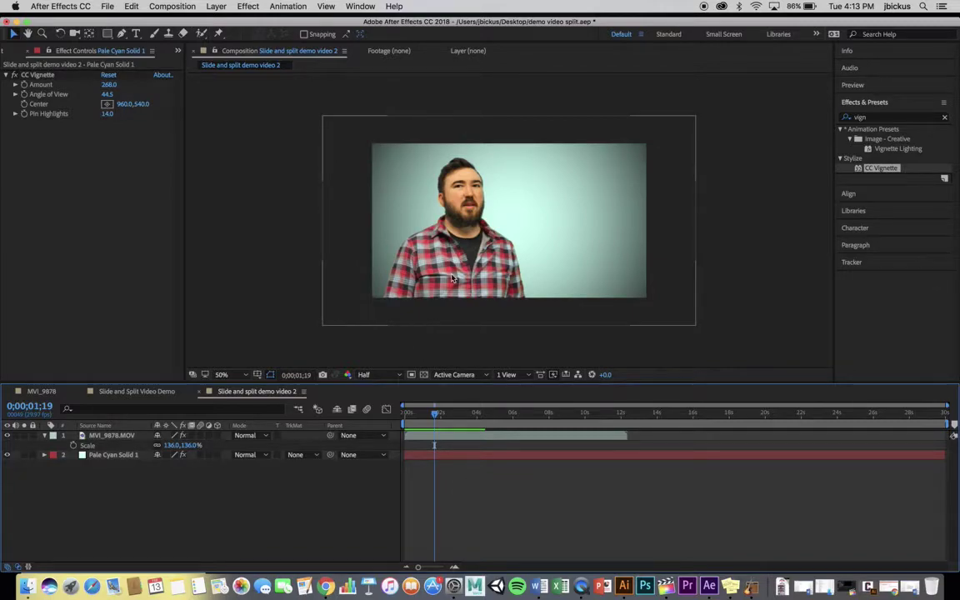
left_click(123, 33)
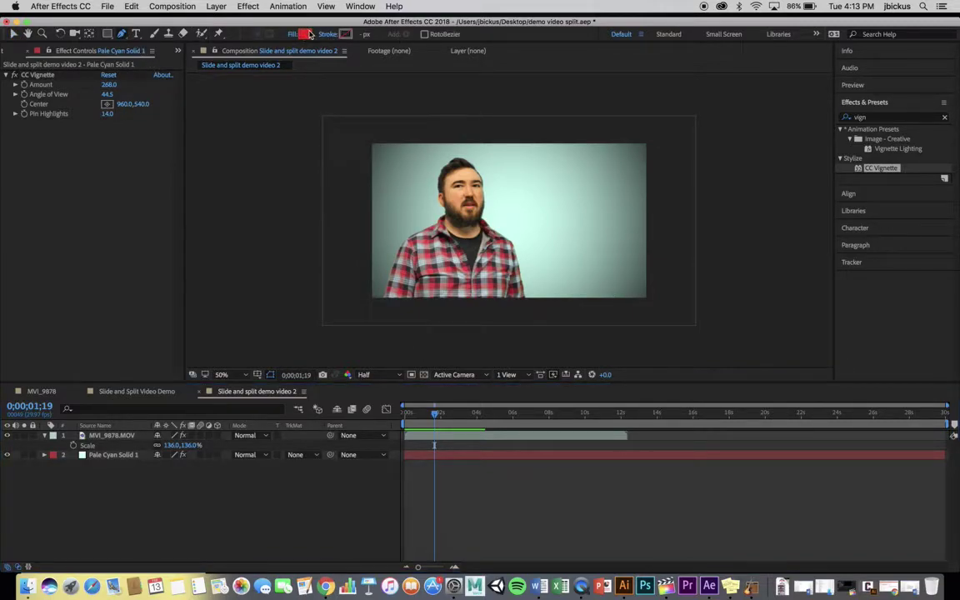
left_click(344, 35, "alt")
left_click(297, 218)
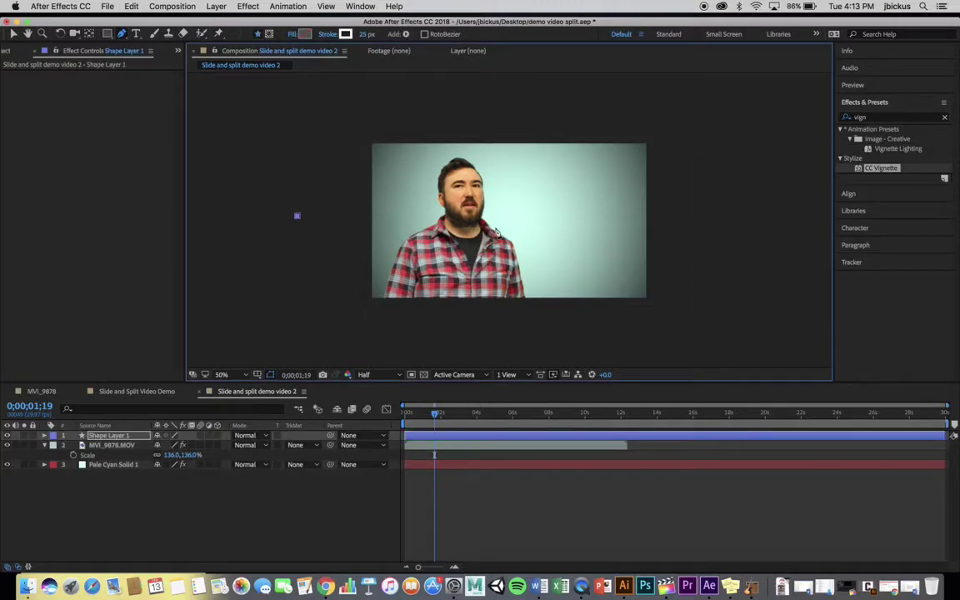
left_click(717, 216)
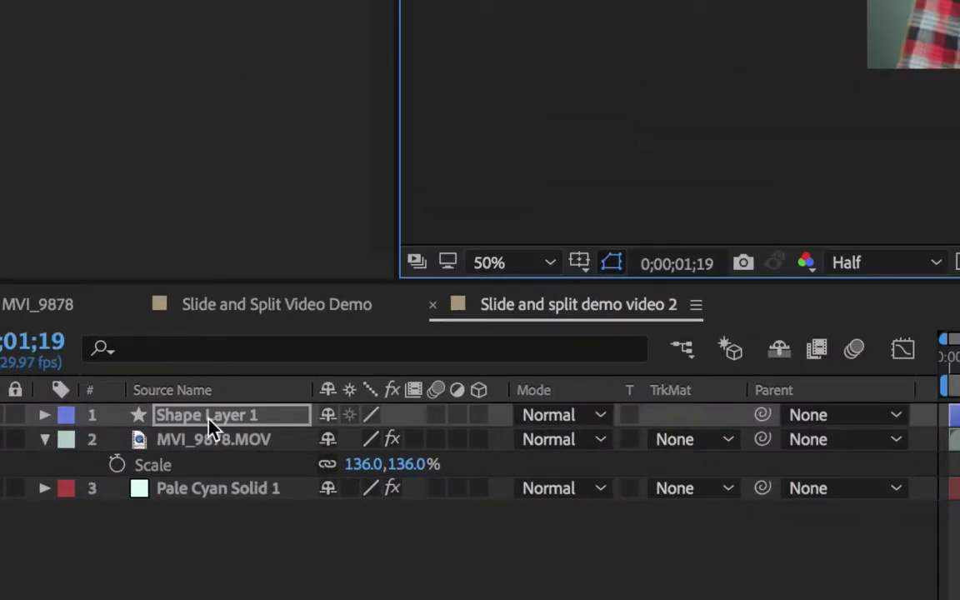
key("Return")
type("Line")
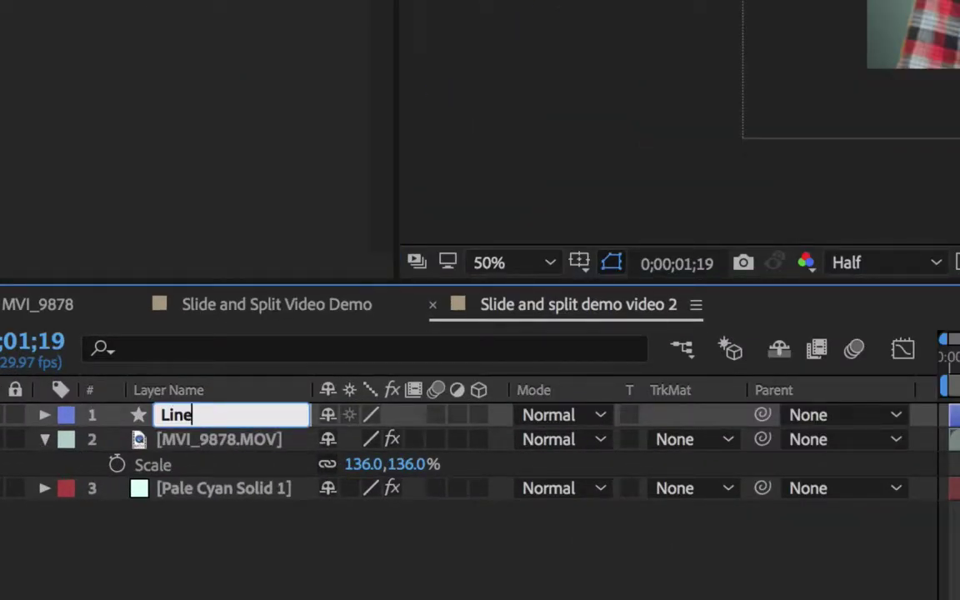
Step: Add Trim Paths to the Line shape layer and reveal its Start, End and Offset properties
key("Return")
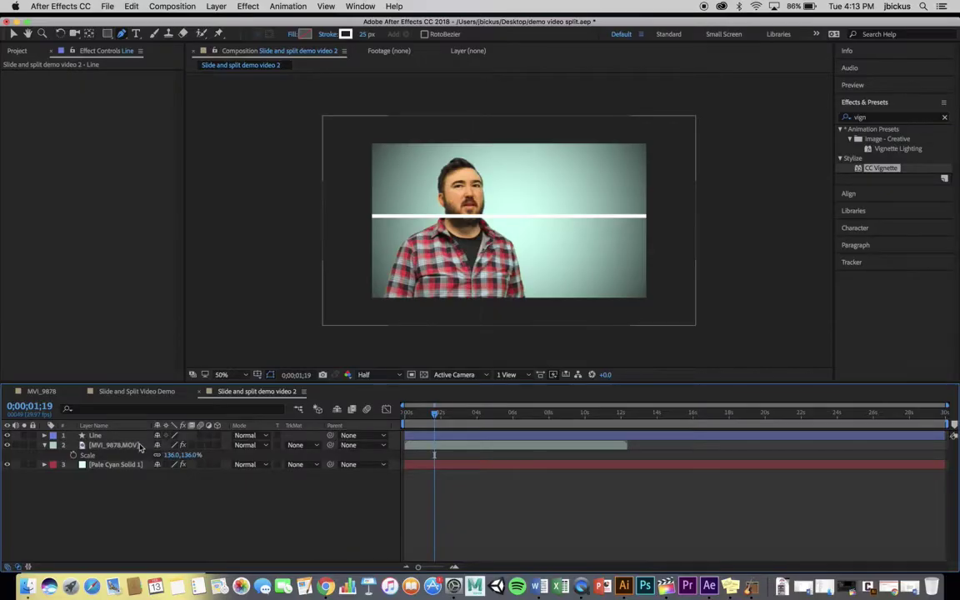
left_click(204, 420)
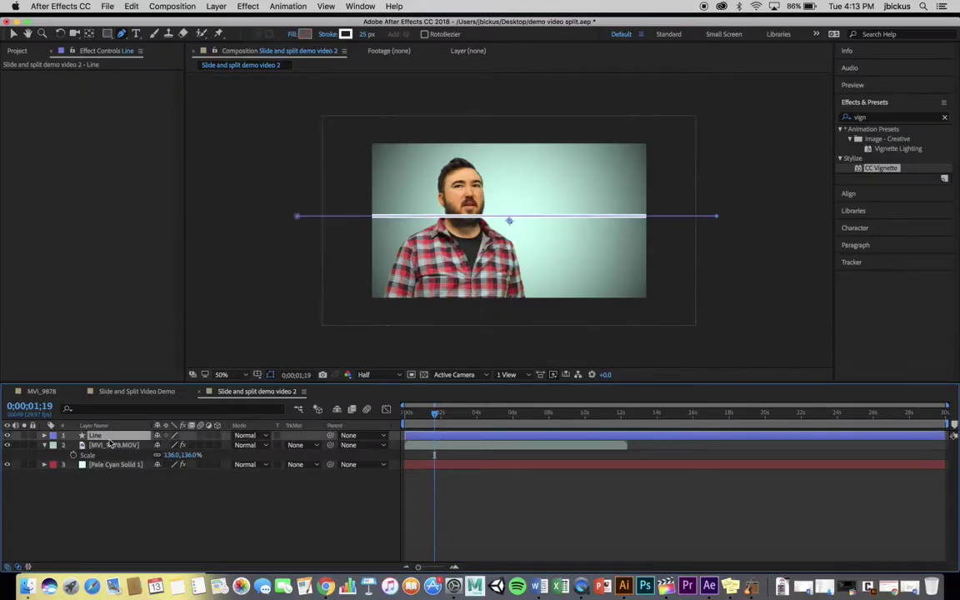
left_click(44, 436)
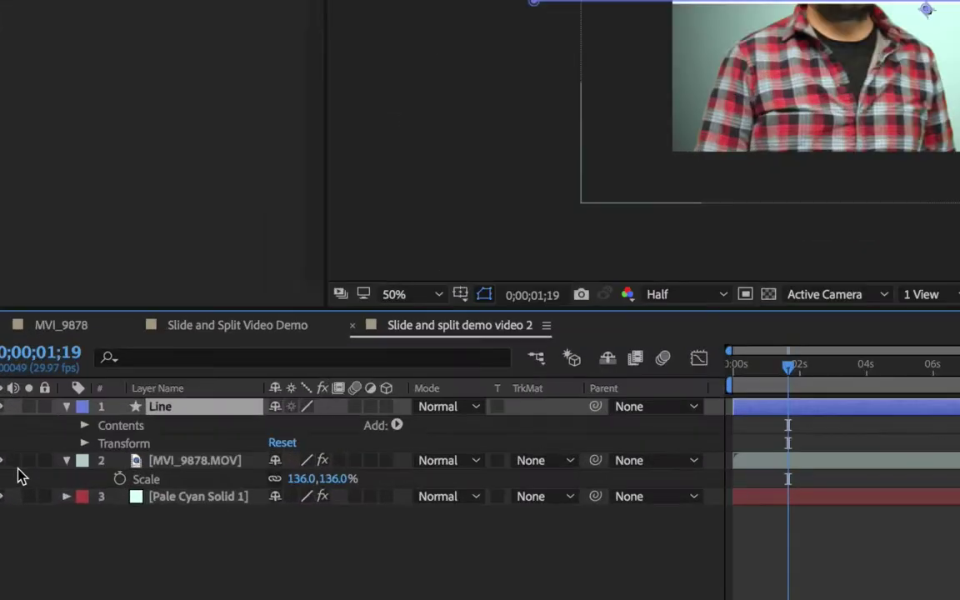
left_click(397, 426)
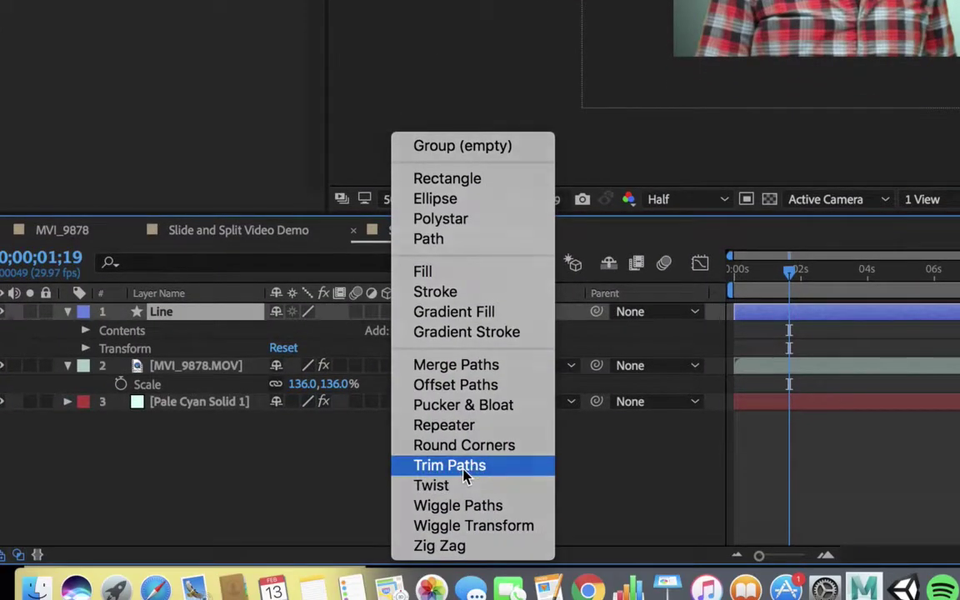
left_click(464, 475)
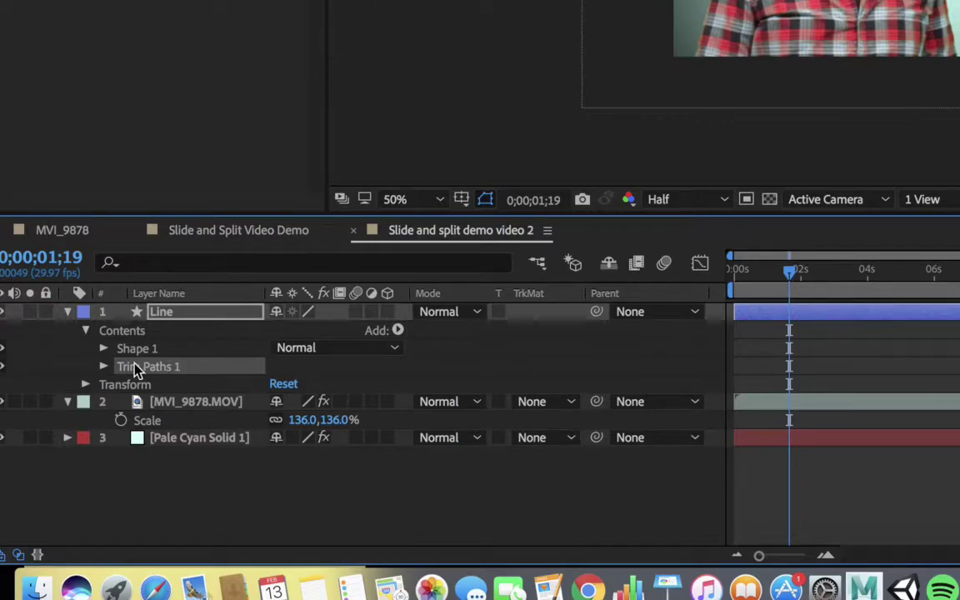
left_click(102, 366)
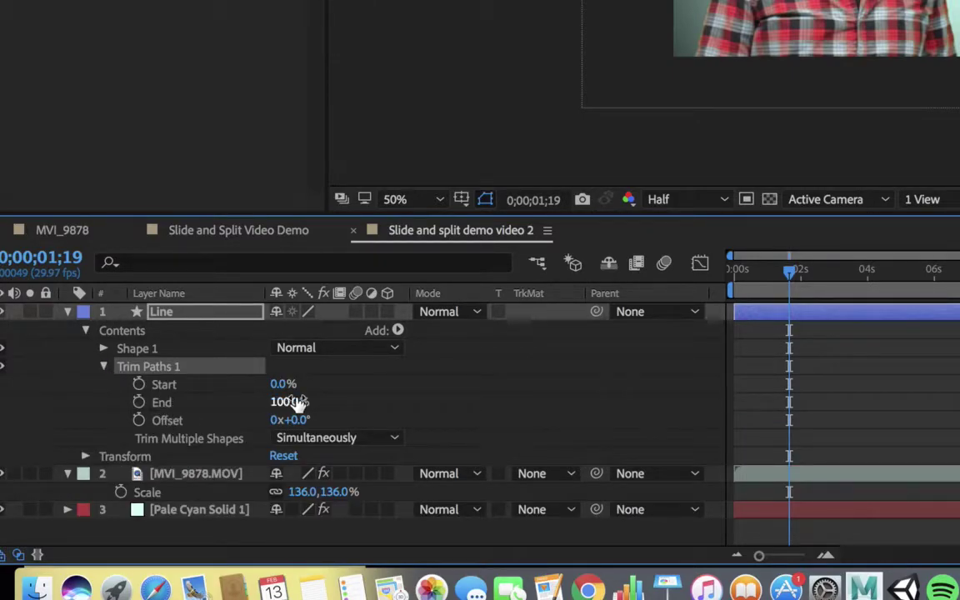
Step: Create a Trim Paths End keyframe of 0% at 0;00;00;00 on the Line layer
left_click_drag(789, 270, 734, 288)
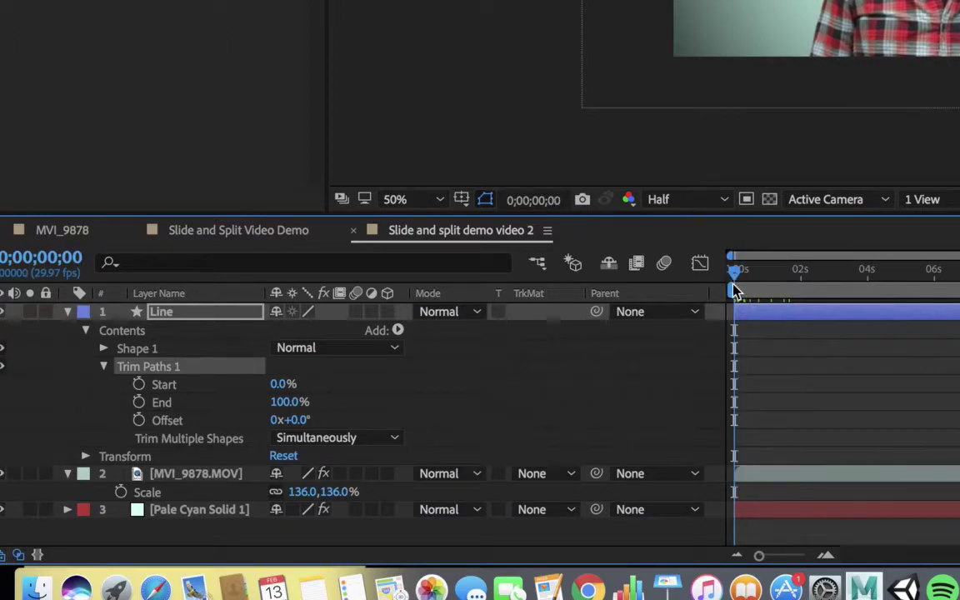
left_click(138, 404)
left_click(284, 402)
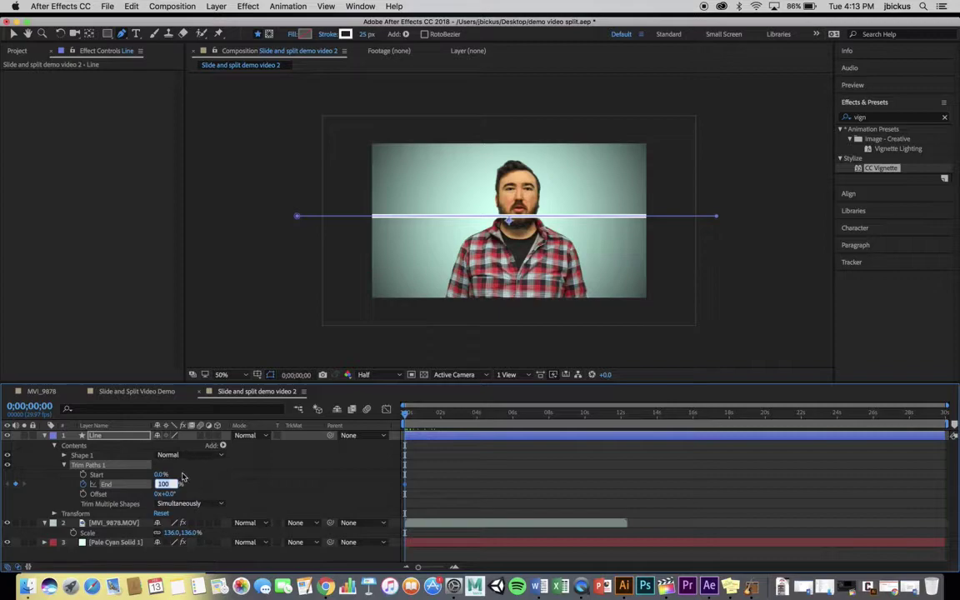
key("Return")
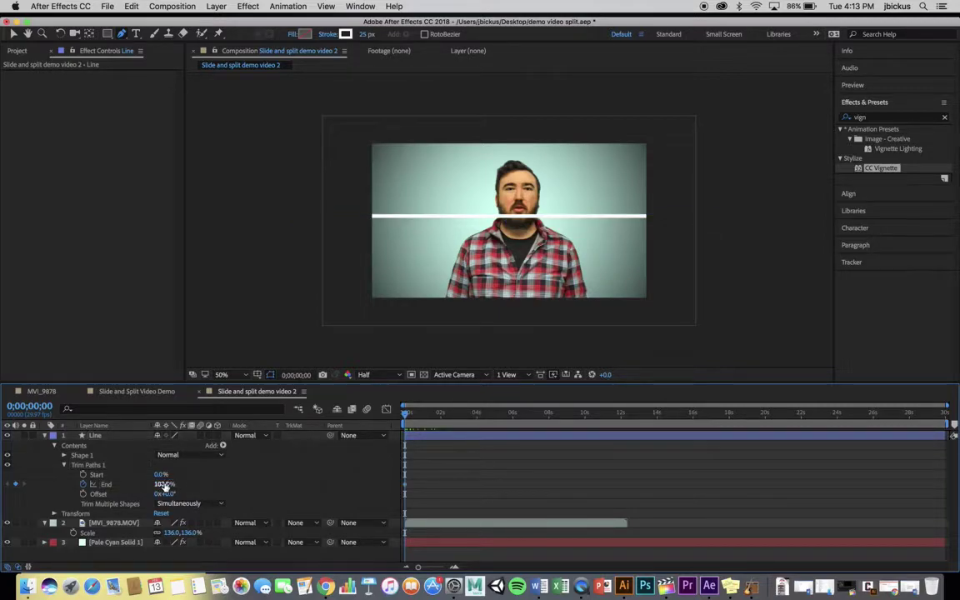
left_click(164, 484)
type("0")
key("Return")
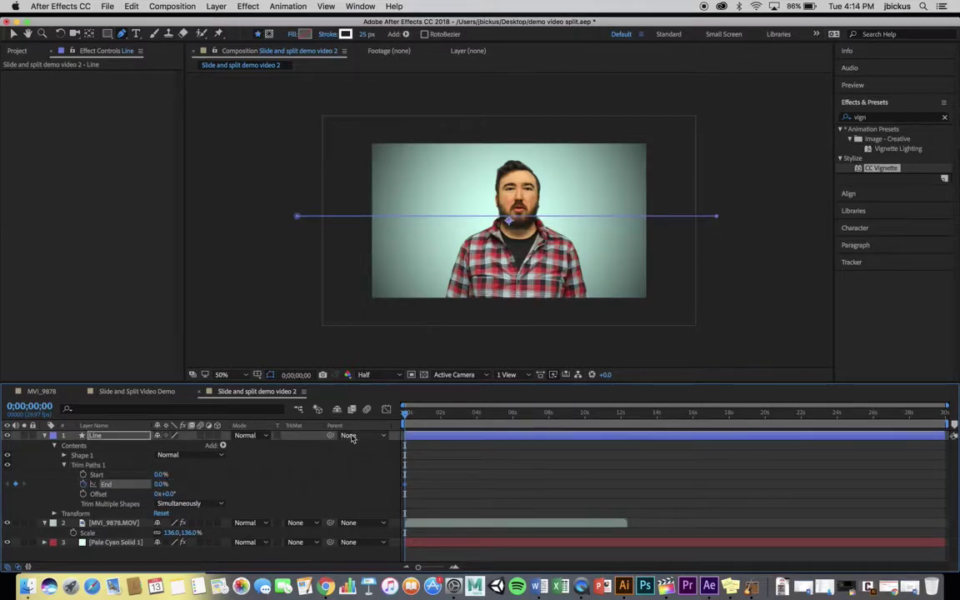
Step: Set the Line's Trim Paths End to 100% at 0;00;00;29 and preview the animation from the beginning
left_click_drag(406, 415, 424, 417)
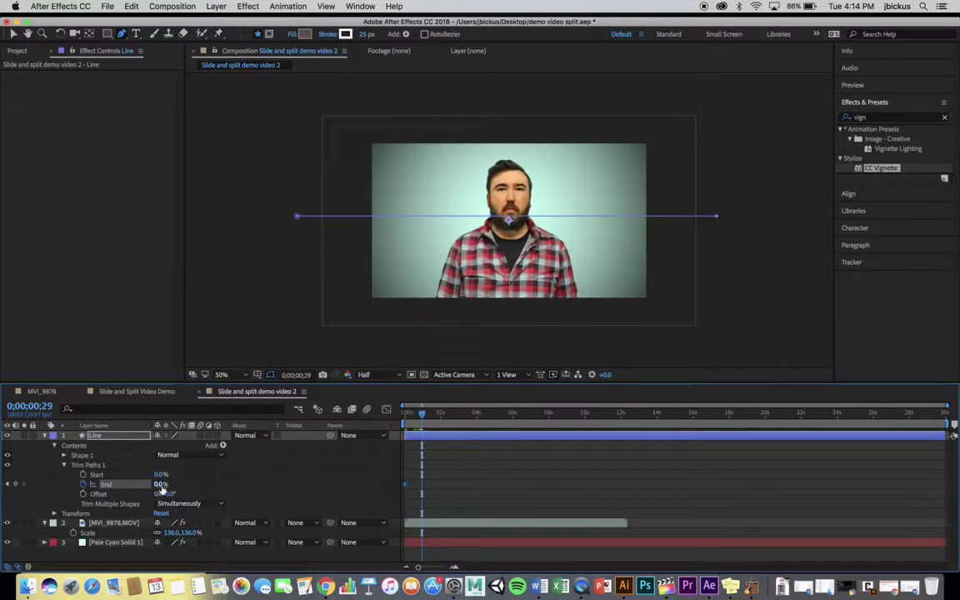
left_click_drag(161, 484, 225, 485)
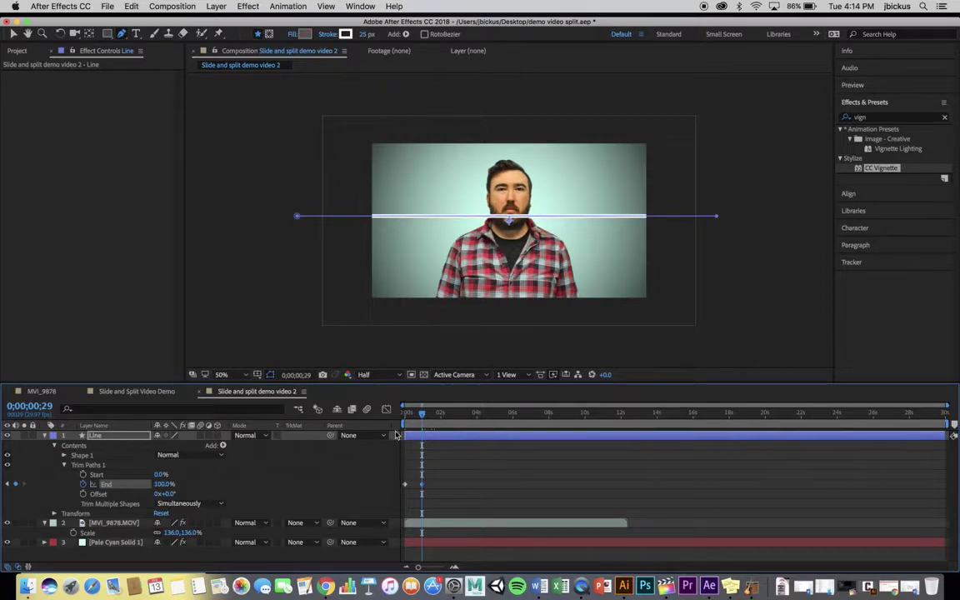
key("Home")
key("space")
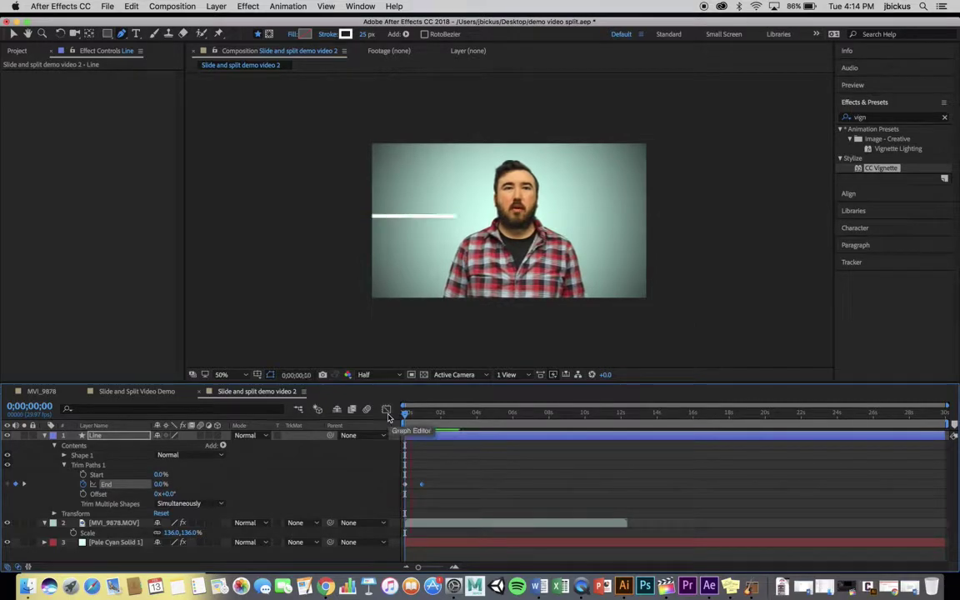
Step: Shift the Line layer slightly later in time so its animation starts after the composition begins, and preview it
left_click_drag(422, 435, 432, 435)
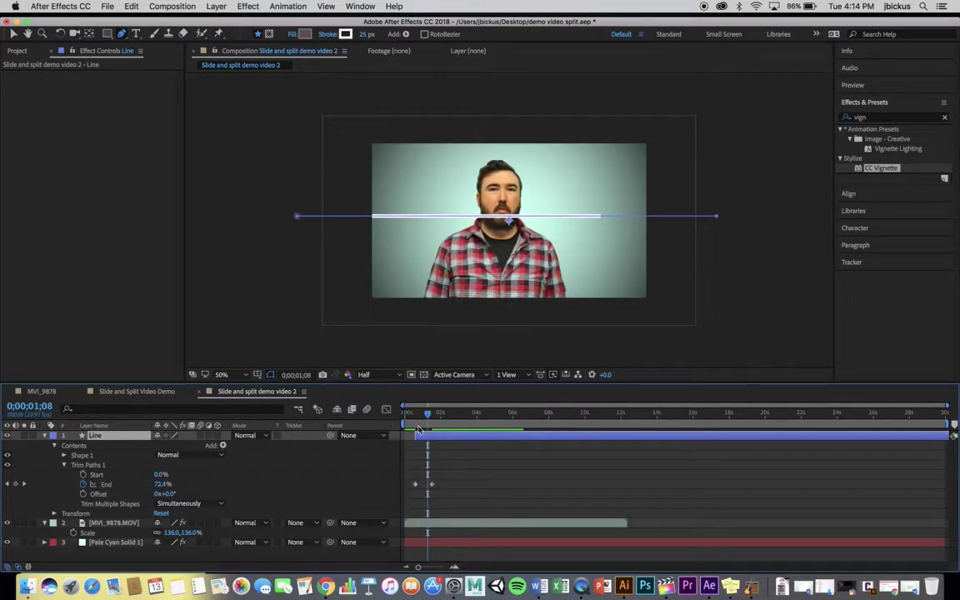
key("Home")
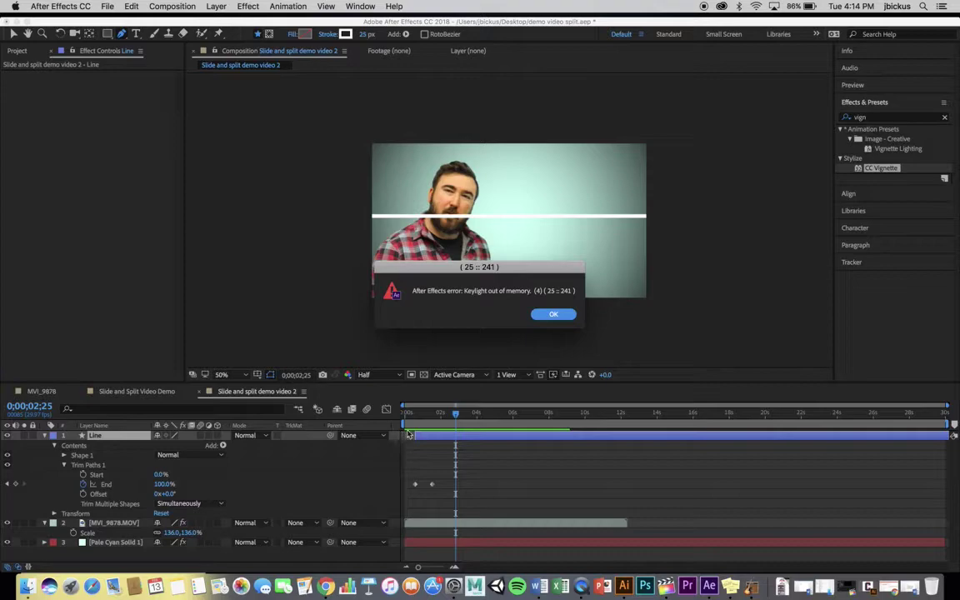
left_click(553, 314)
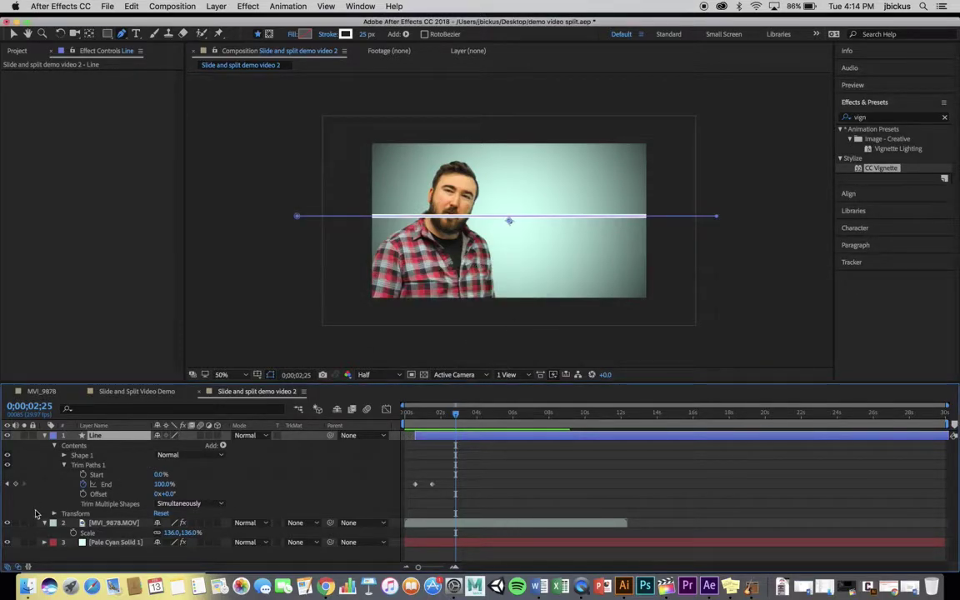
Step: With no layer selected, draw a red rectangle without stroke that covers the frame above the white line and extends beyond its edges
left_click(44, 435)
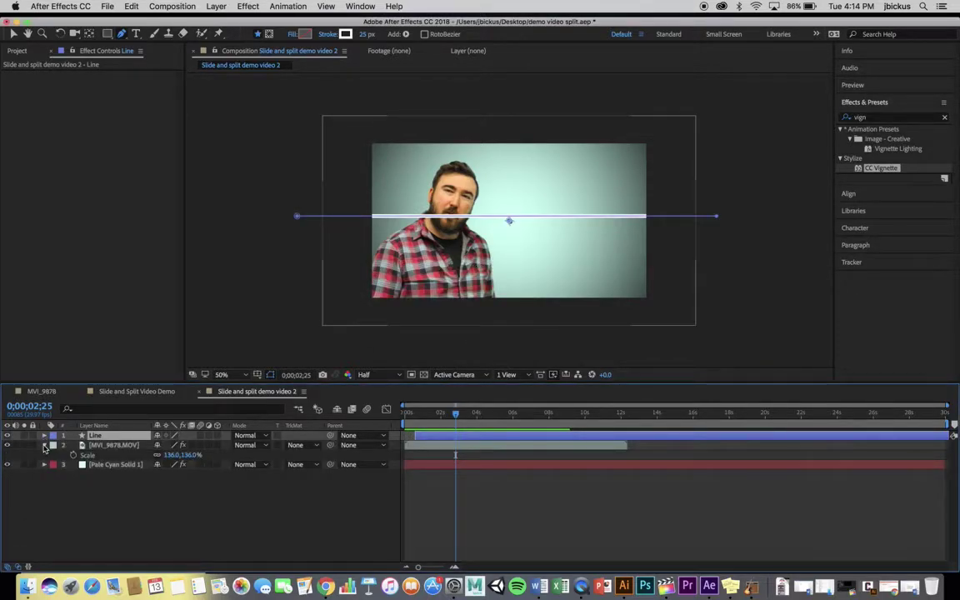
left_click(45, 445)
left_click(115, 489)
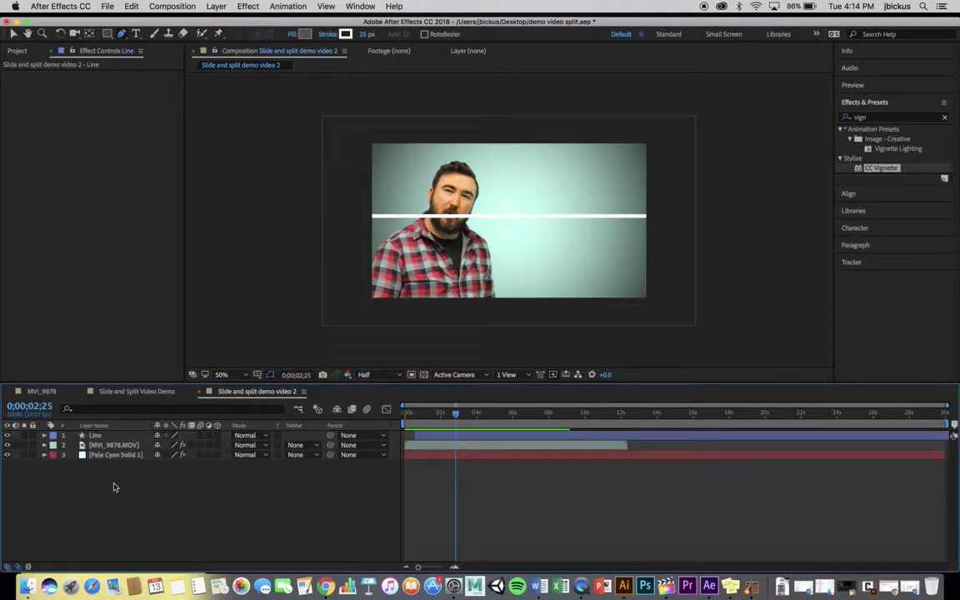
left_click(106, 33)
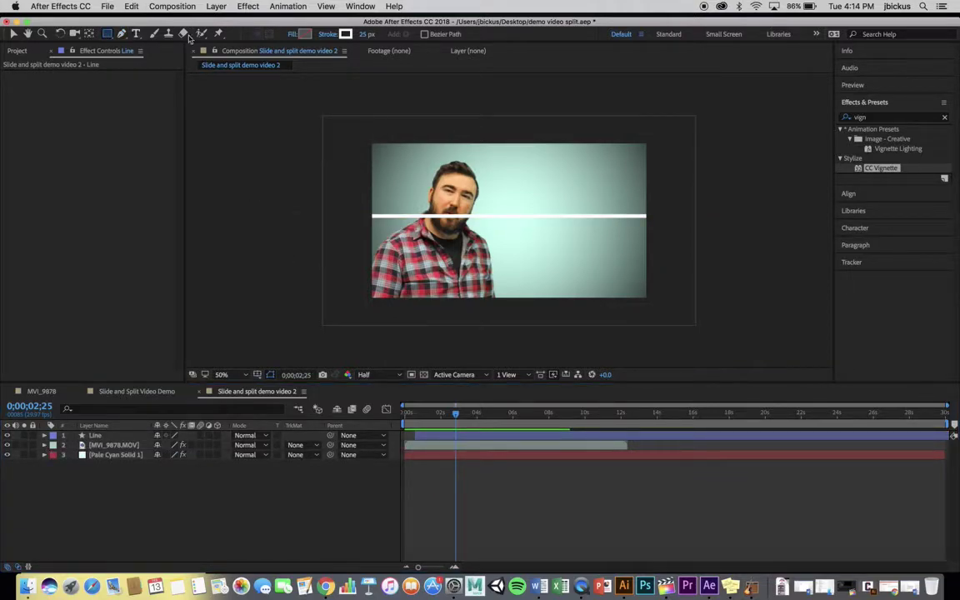
left_click(305, 35, "alt")
left_click(344, 34, "alt")
key("comma")
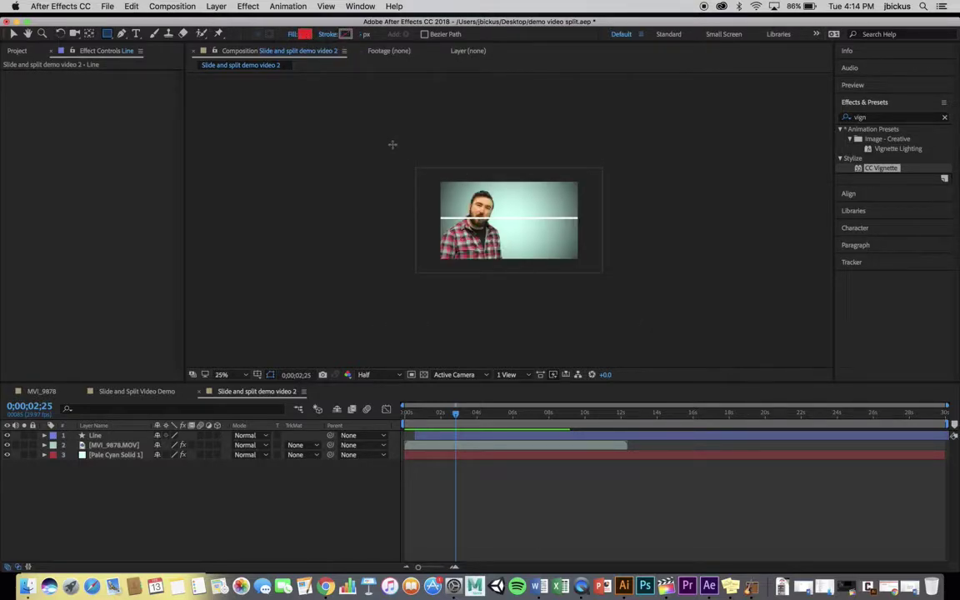
mouse_move(322, 86)
left_mouse_down()
mouse_move(497, 163)
mouse_move(624, 195)
mouse_move(651, 217)
left_mouse_up()
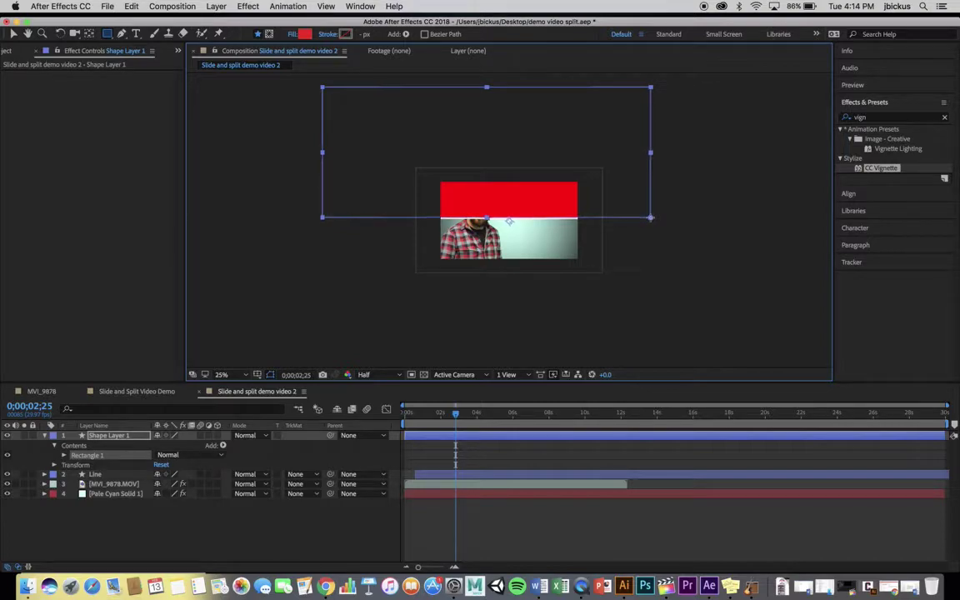
Step: Nudge the red rectangle down until its lower edge lies along the middle of the white line
key("period")
key("period")
key("period")
key("period")
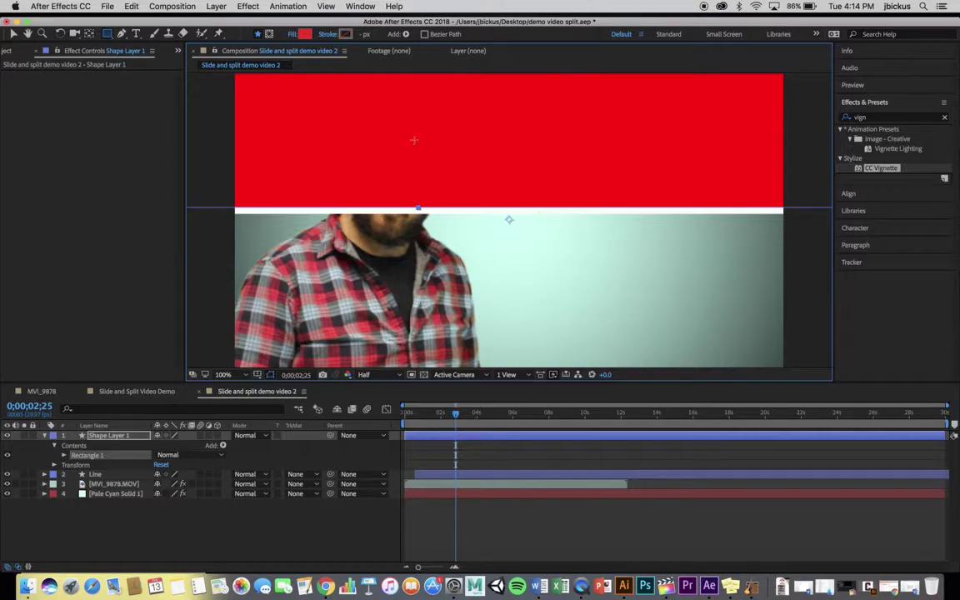
left_click(15, 33)
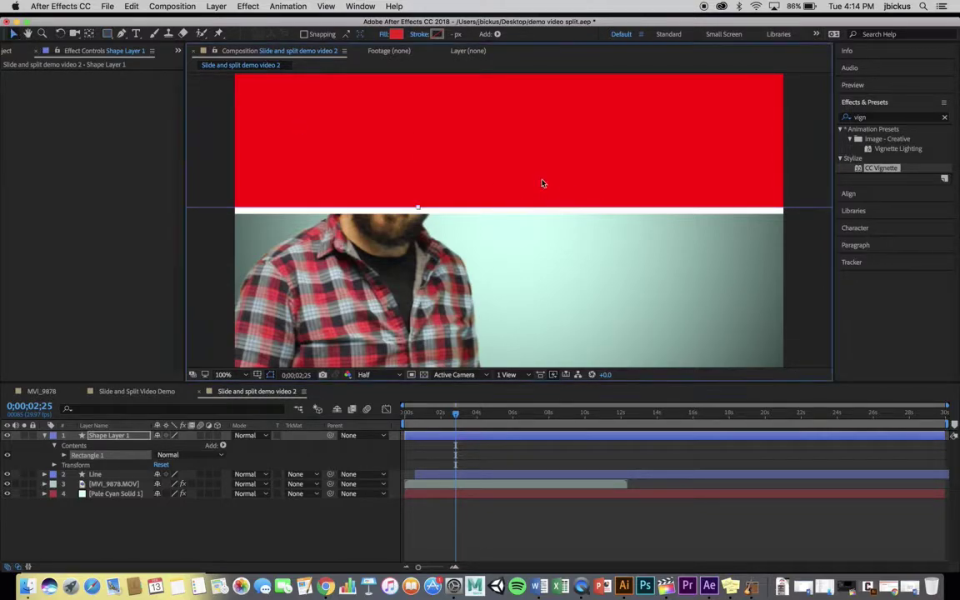
key("Down")
key("Down")
key("Down")
key("Down")
key("Down")
key("Down")
key("Down")
key("Down")
key("Down")
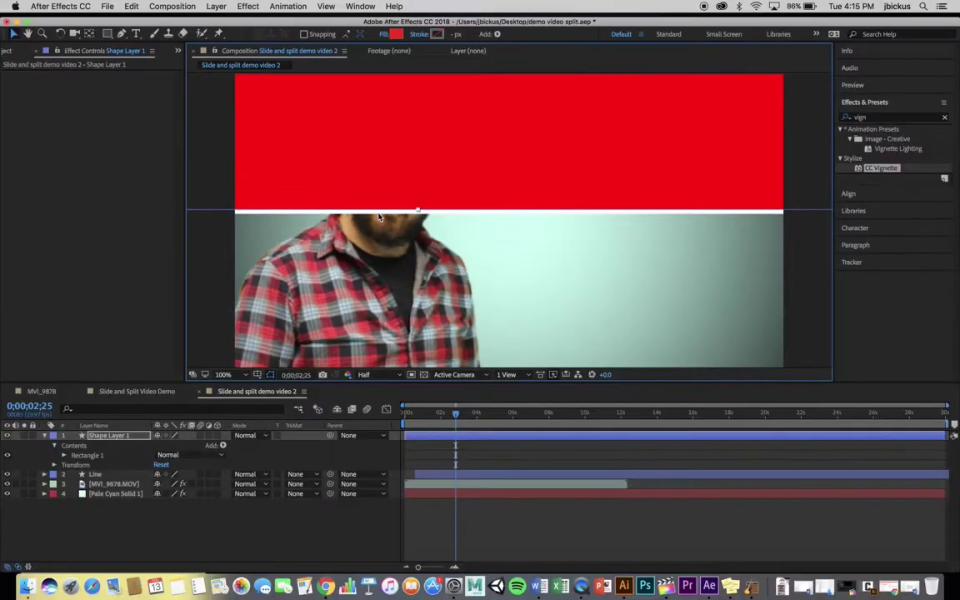
key("comma")
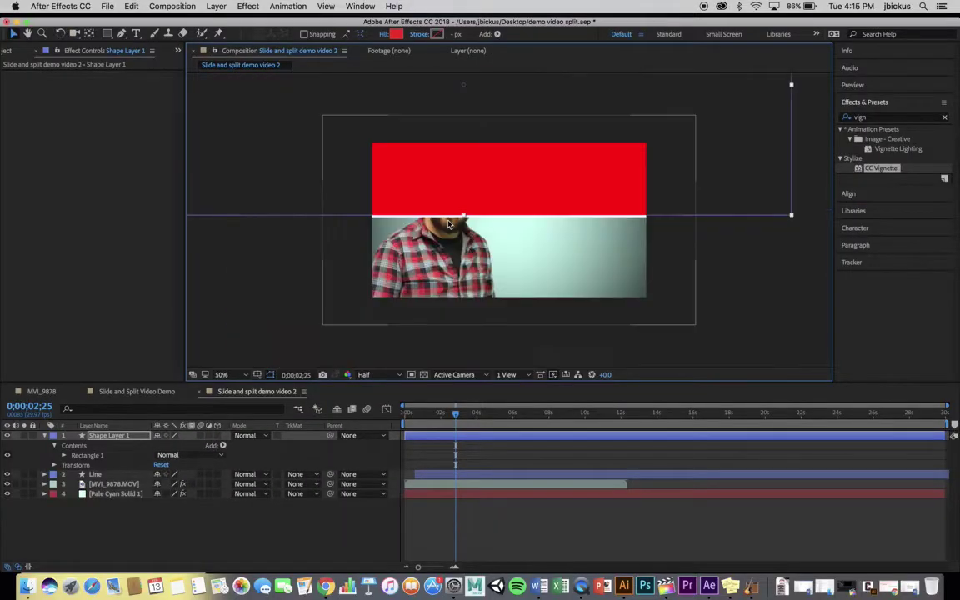
Step: Rename the red rectangle's layer Top and move the Line layer above it in the layer stack
left_click(123, 436)
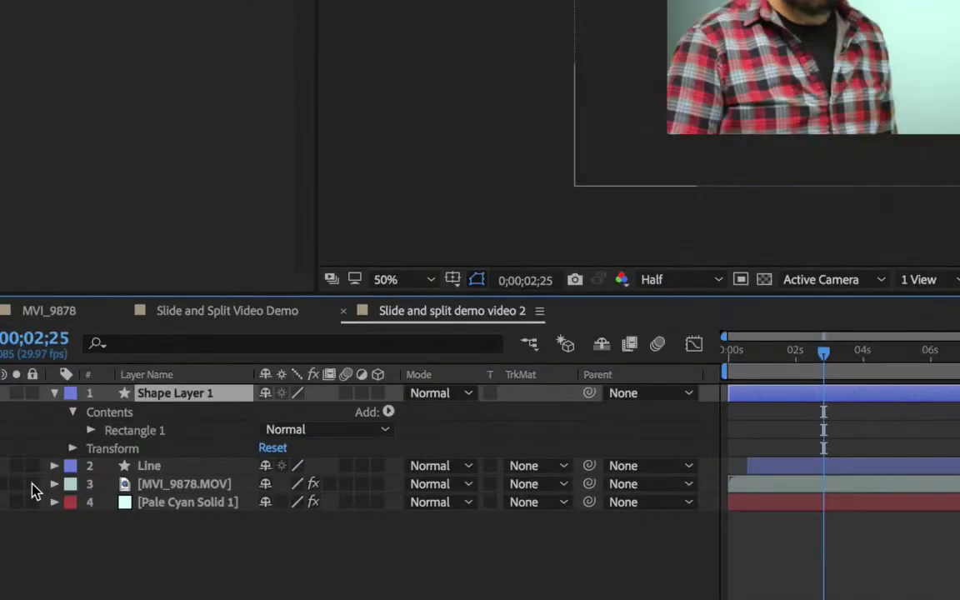
key("Return")
type("Top")
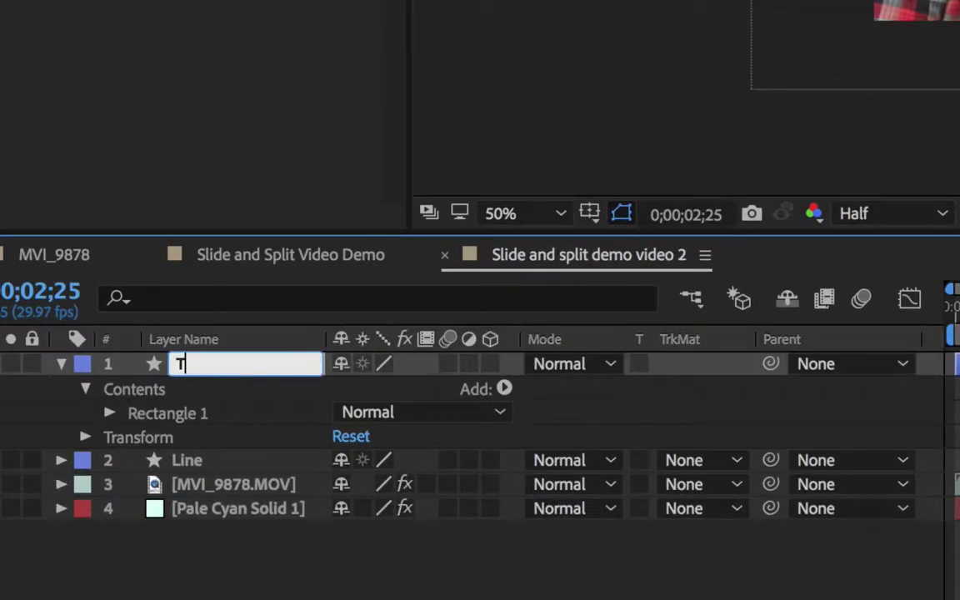
key("Return")
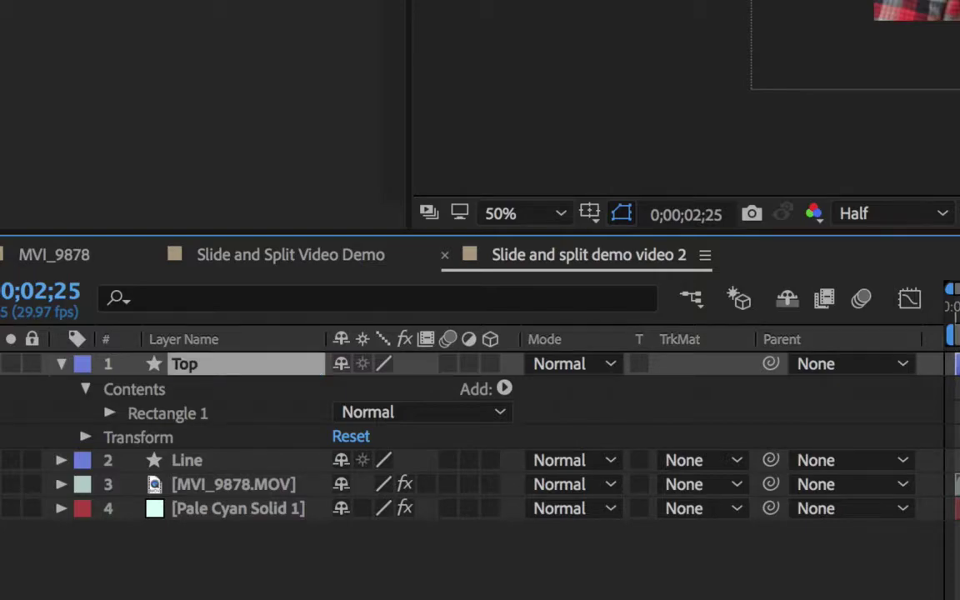
left_click(217, 463)
left_click_drag(211, 463, 228, 361)
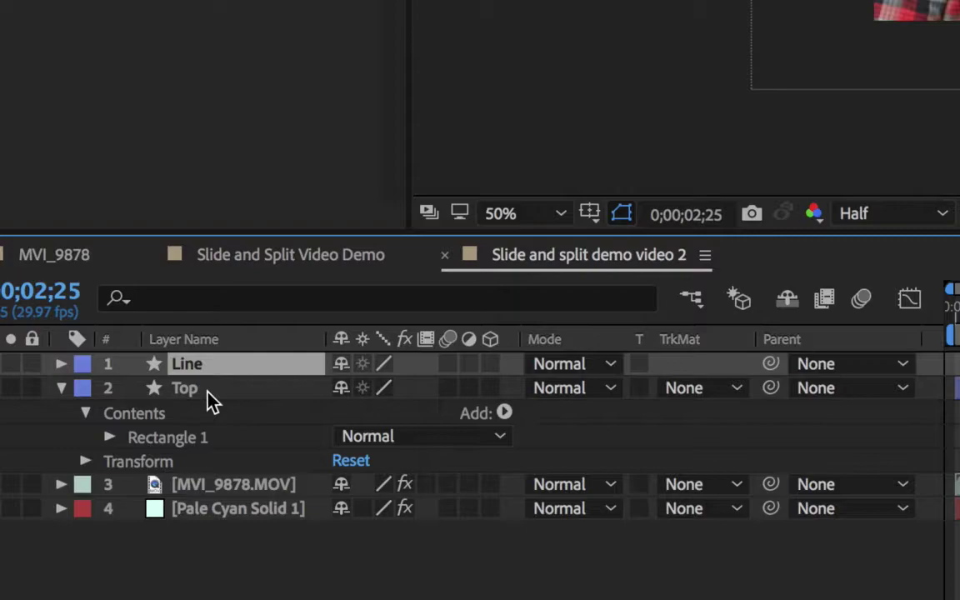
Step: Rename the MVI_9878.MOV footage layer Top and collapse the Top shape layer's properties
left_click(210, 390)
left_click(232, 490)
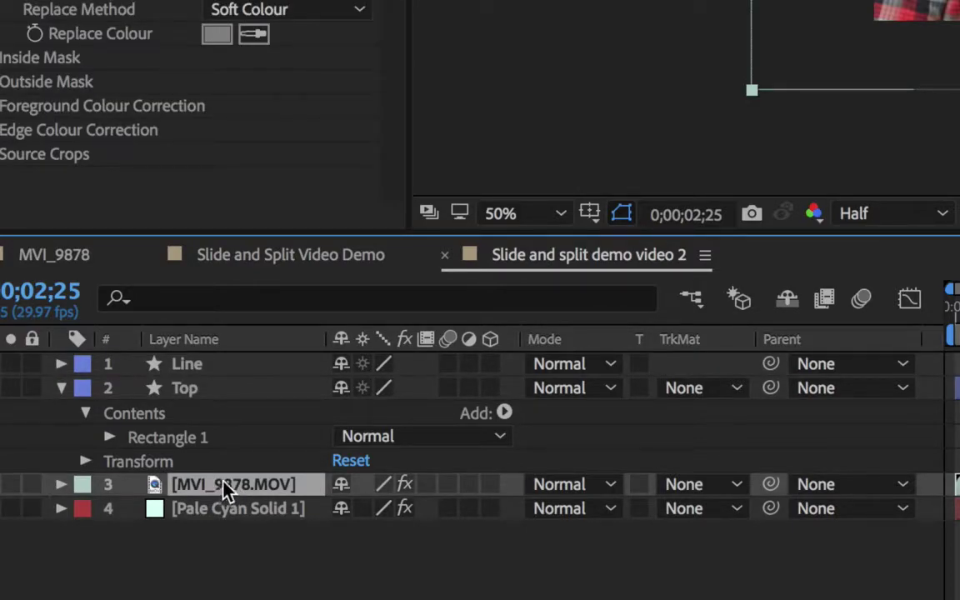
key("Return")
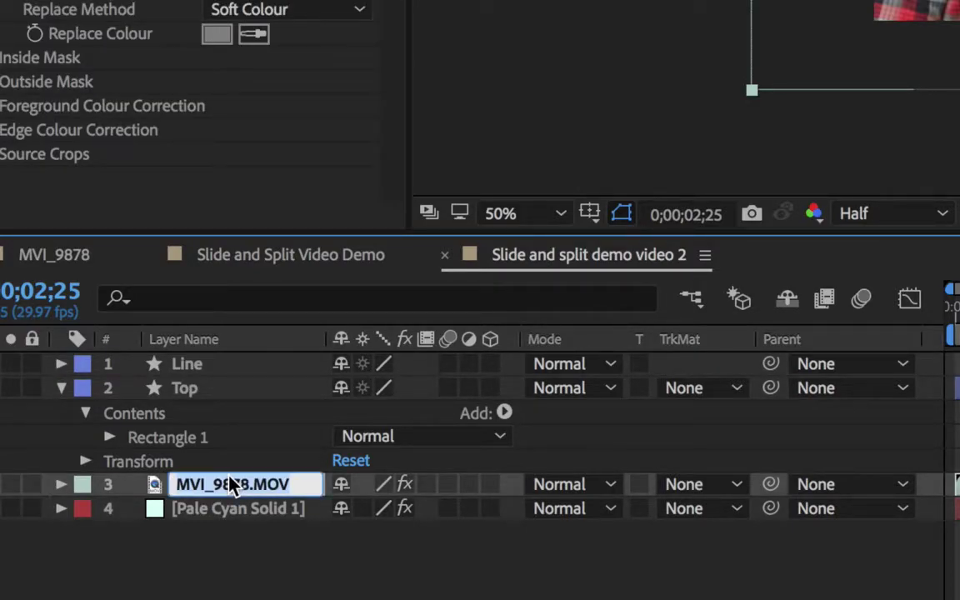
type("Top")
left_click(225, 583)
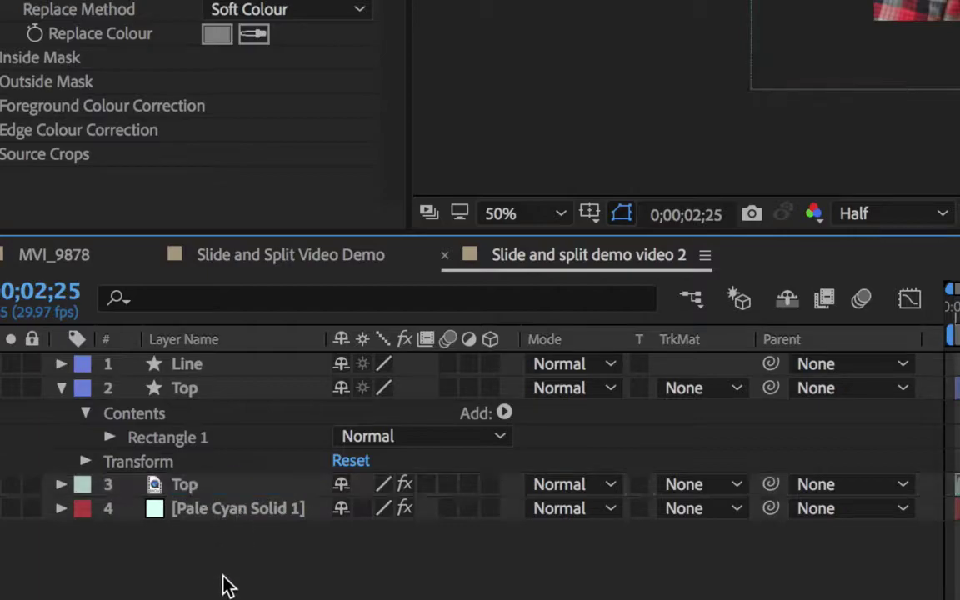
left_click(63, 389)
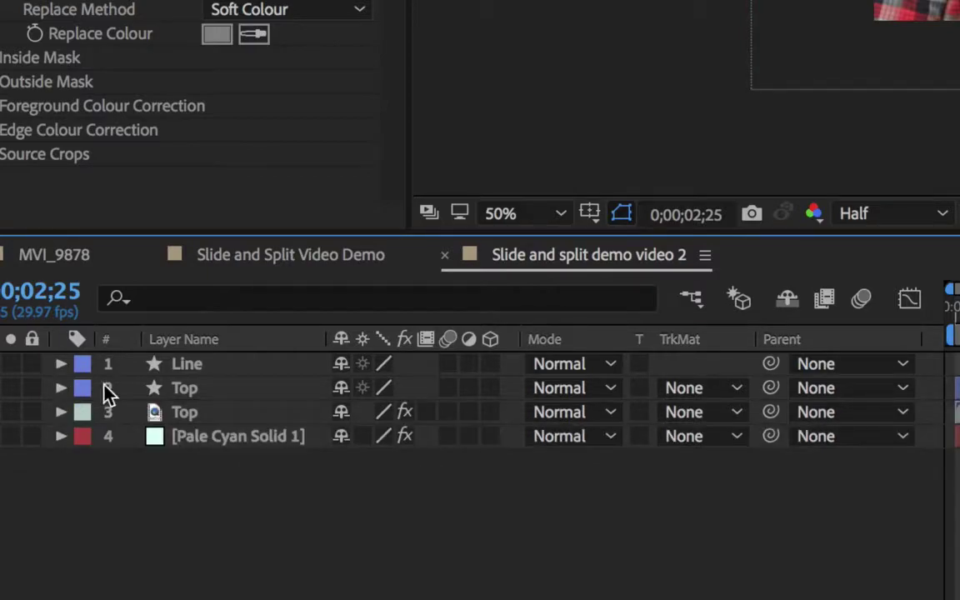
Step: Rename the red Top shape layer Top Mask
left_click(198, 364)
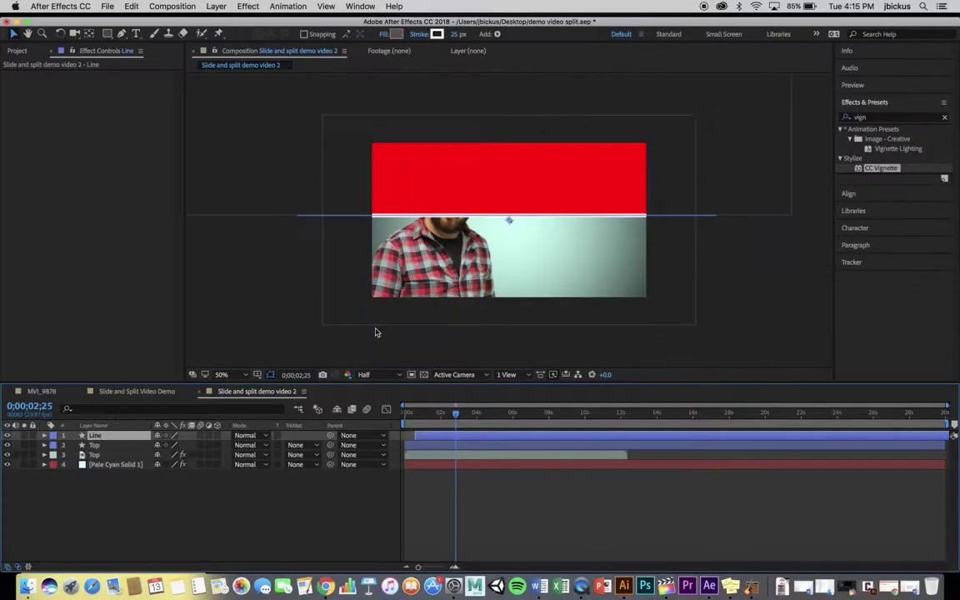
left_click(100, 446)
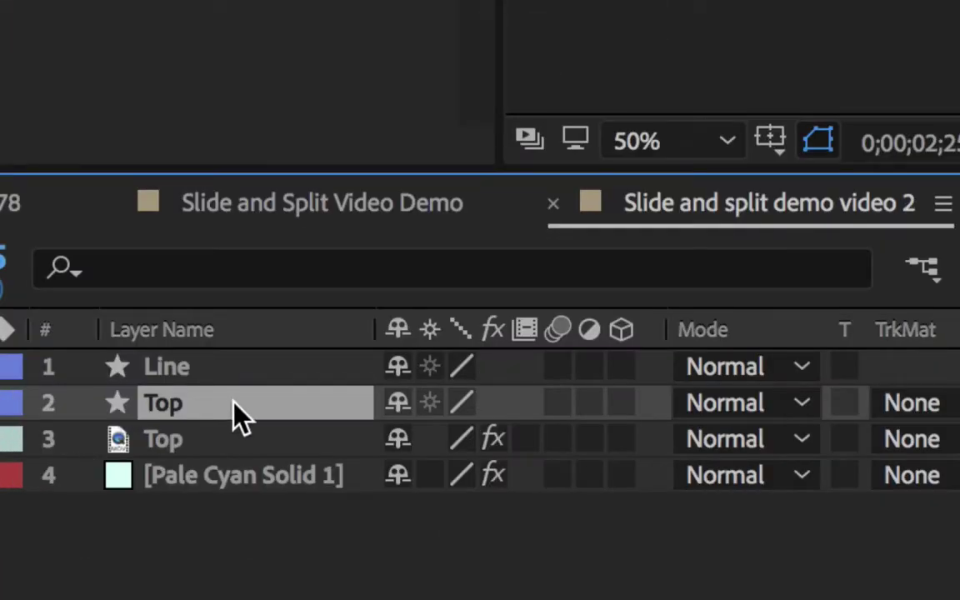
key("Return")
type("Top Mask")
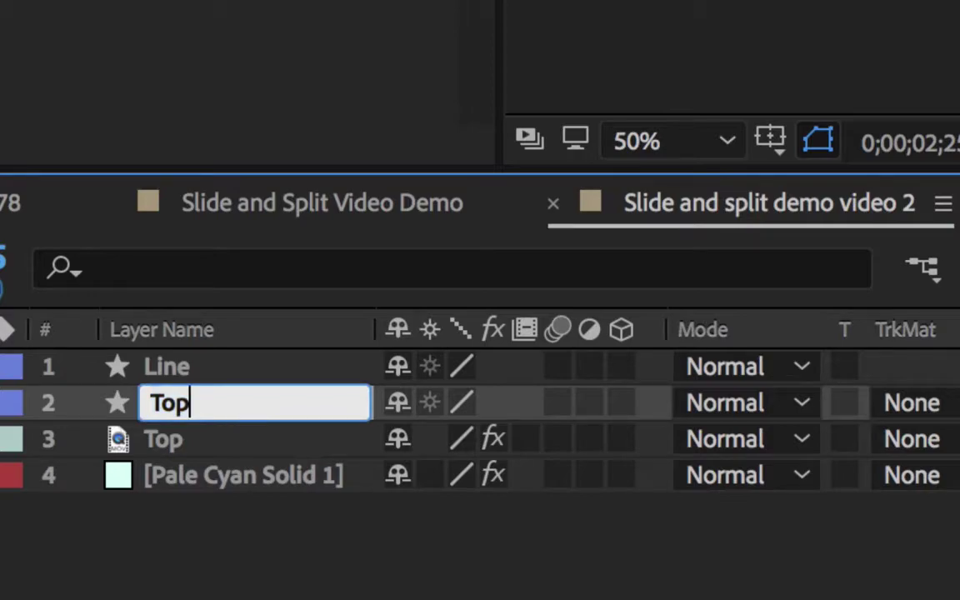
Step: Duplicate the Top footage layer and rename the copy Bottom
left_click(261, 446)
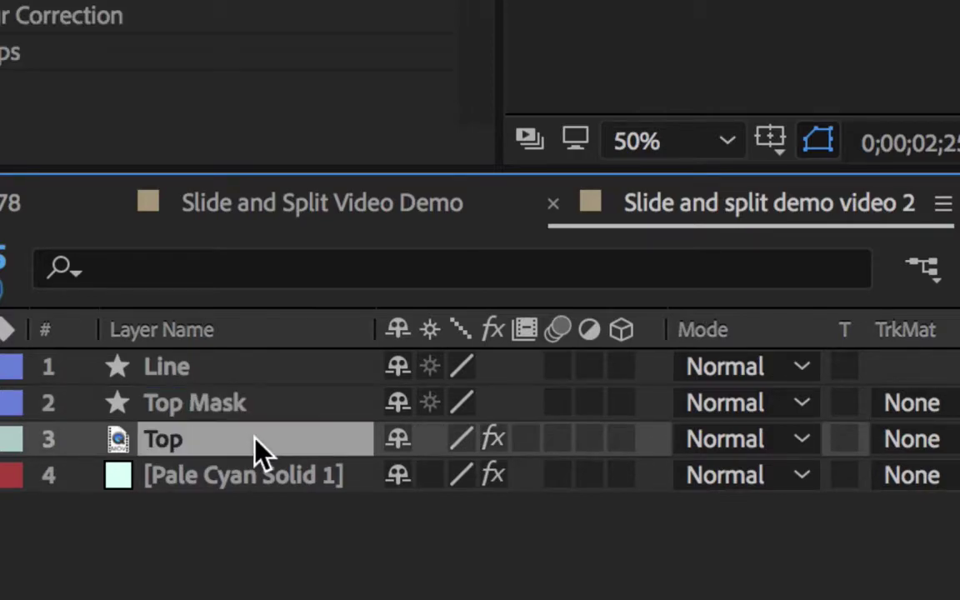
left_click(181, 406)
left_click(186, 440)
key("ctrl+d")
key("Return")
type("Bottom")
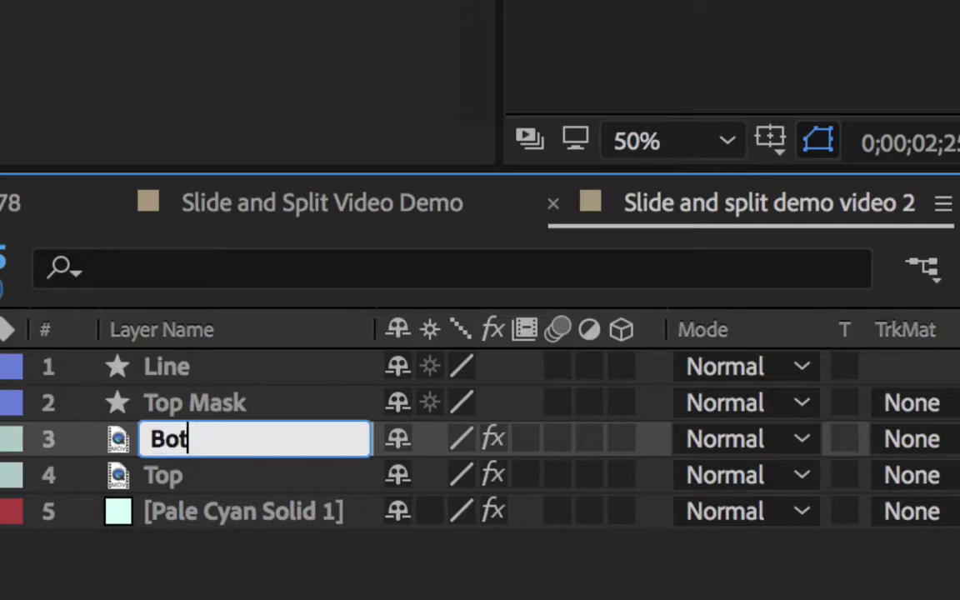
Step: Duplicate the Top Mask shape layer and rename the copy Bottom Mask
left_click(204, 405)
key("Return")
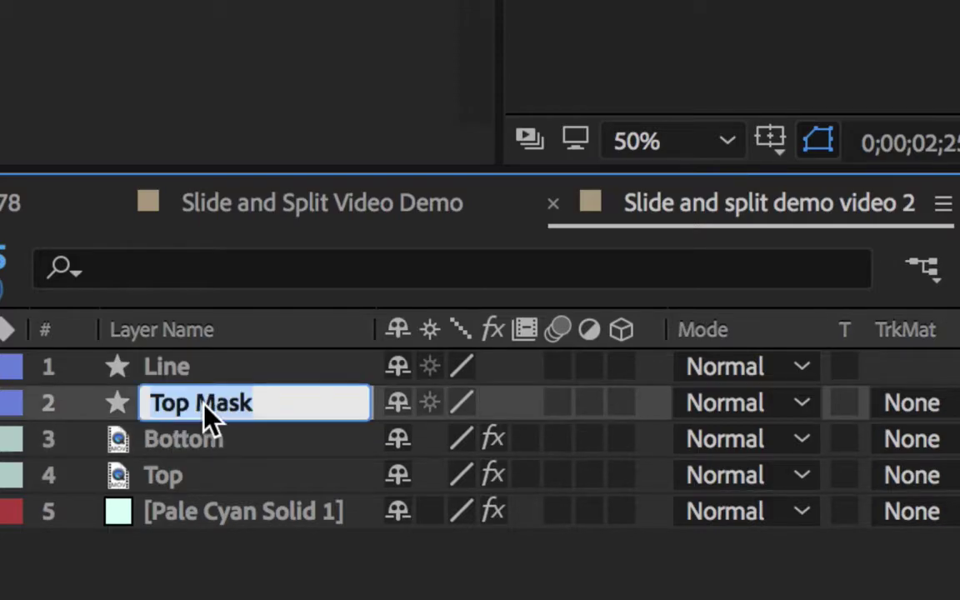
key("Return")
key("ctrl+d")
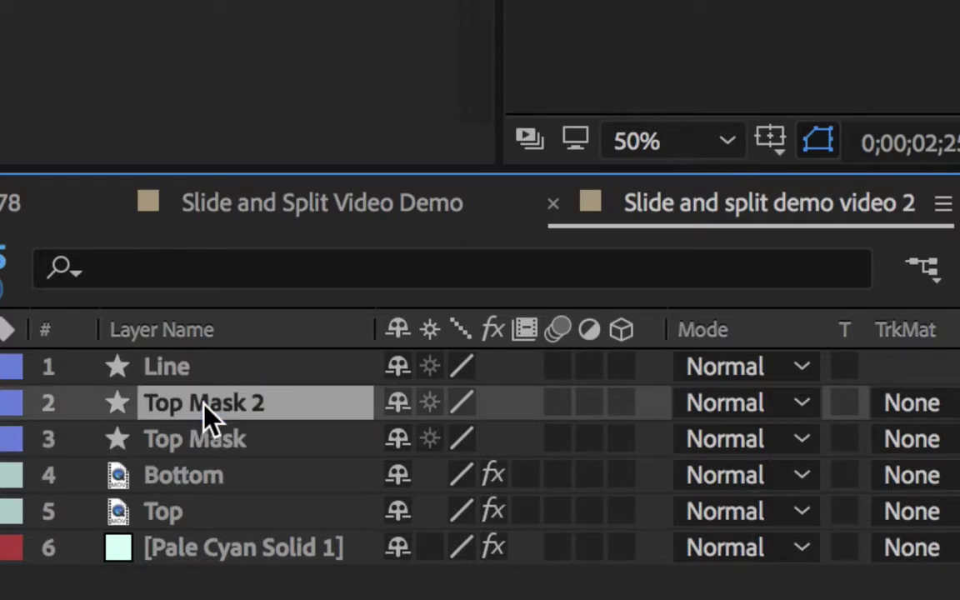
key("Return")
type("Bottom ")
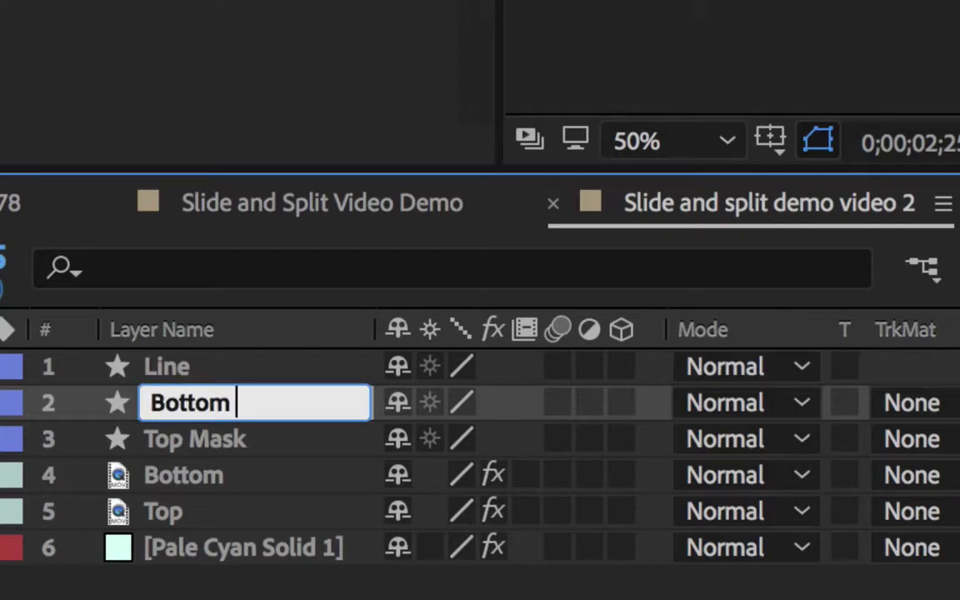
type("Mask")
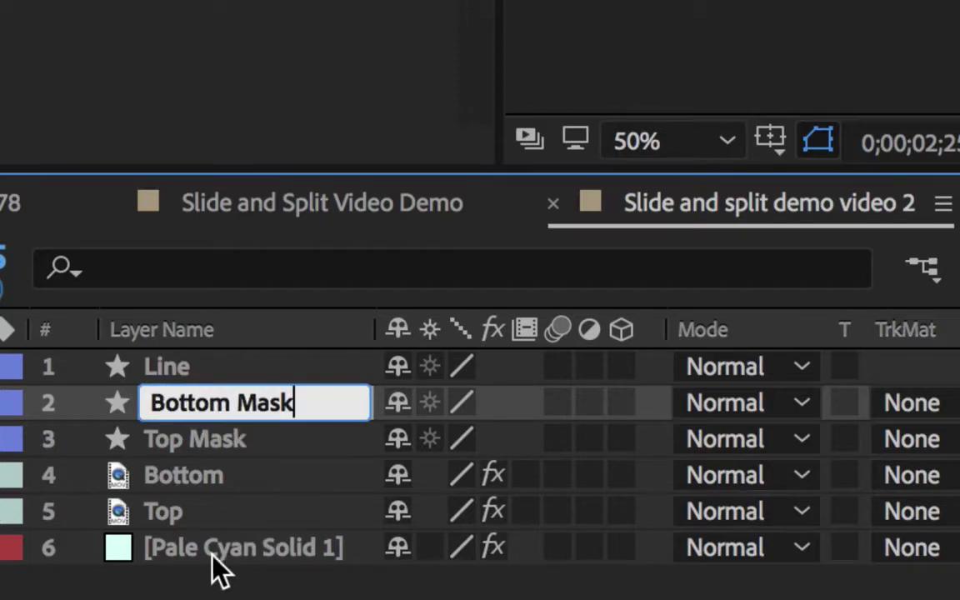
left_click(207, 590)
Step: Reorder the layers so each mask sits directly above its matching footage, Top pair over Bottom pair, and hide Bottom Mask and Bottom
left_click_drag(192, 515, 206, 459)
left_click_drag(213, 409, 217, 506)
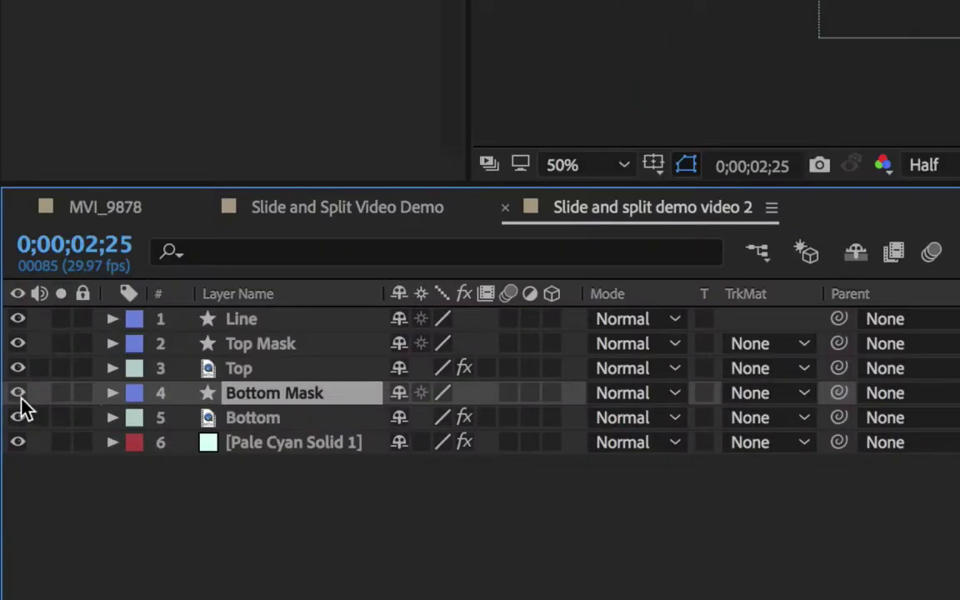
left_click(9, 444)
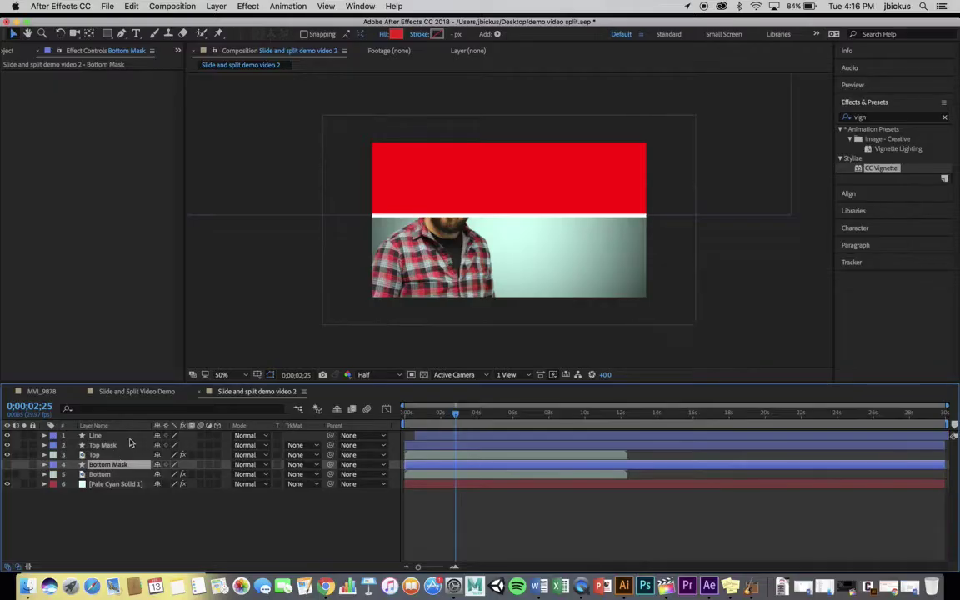
Step: Set the Top footage layer's track matte to Alpha Matte "Top Mask"
left_click(116, 456)
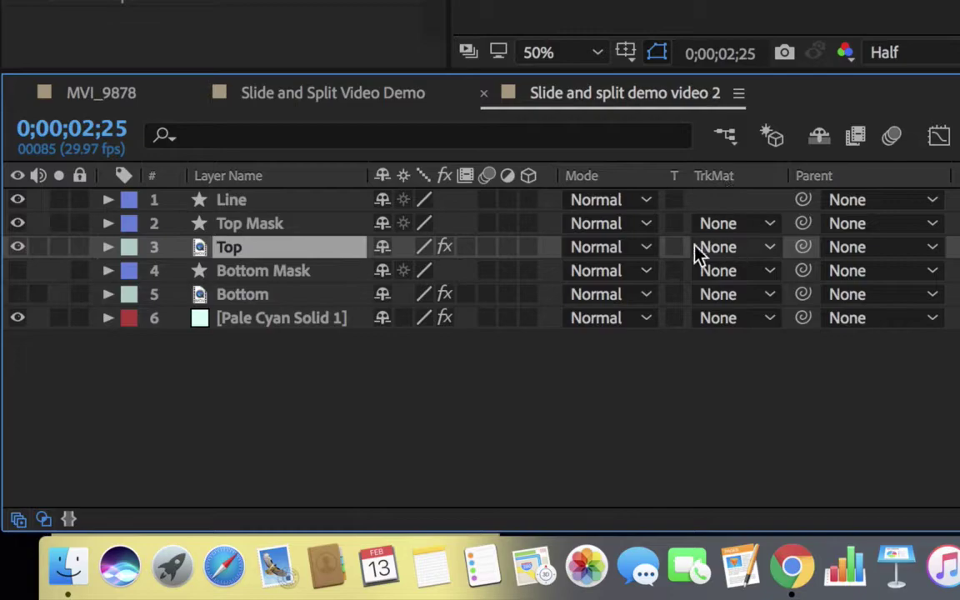
left_click(771, 247)
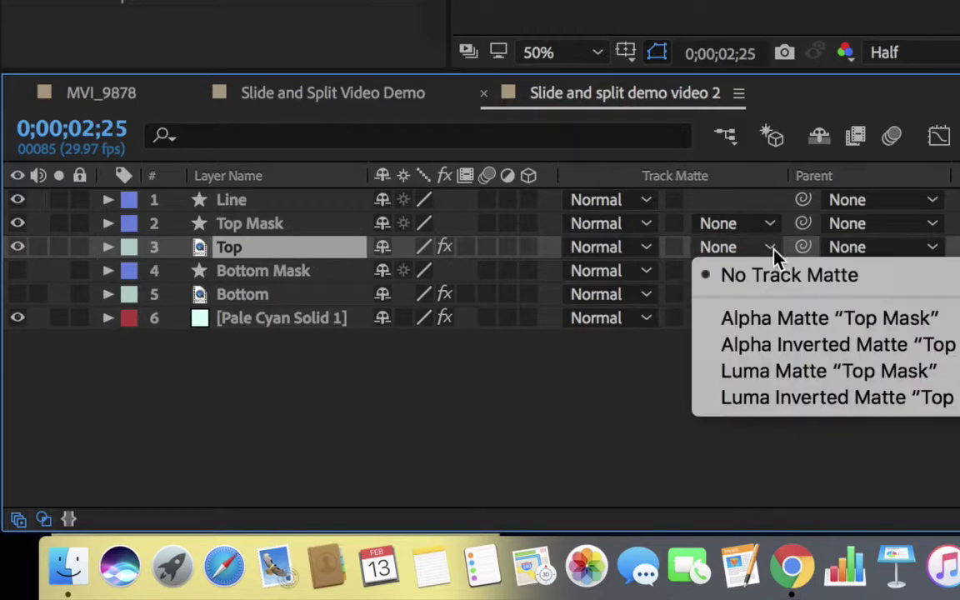
left_click(790, 321)
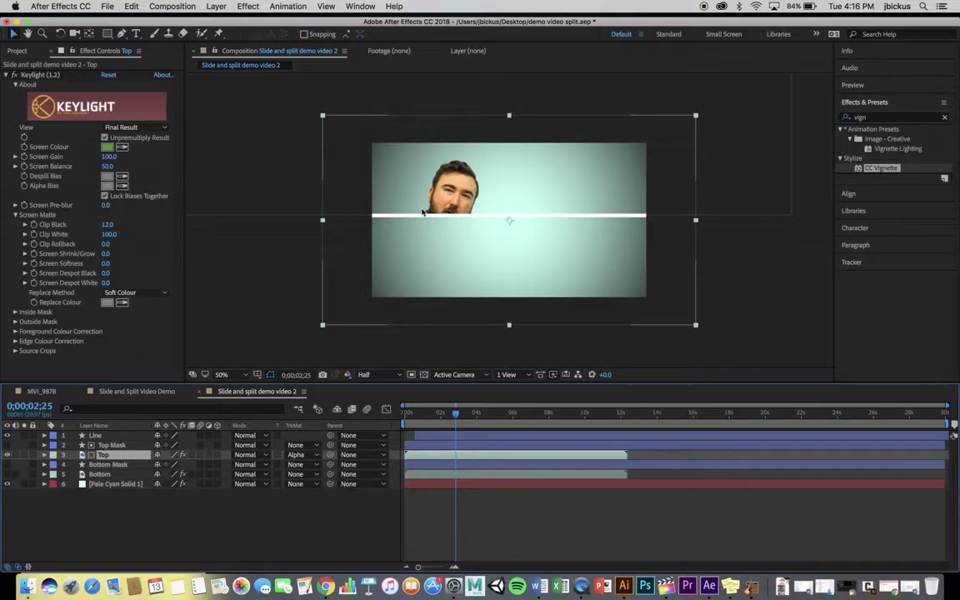
Step: At 0;00;00;05, show the Bottom footage layer and set its track matte to Alpha Inverted Matte "Bottom Mask"
left_click(408, 413)
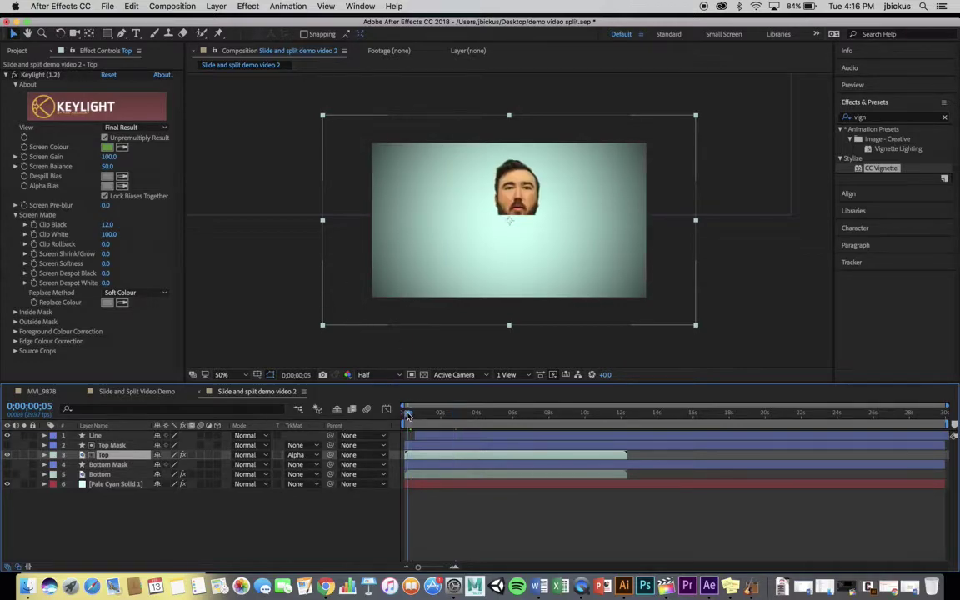
left_click(7, 474)
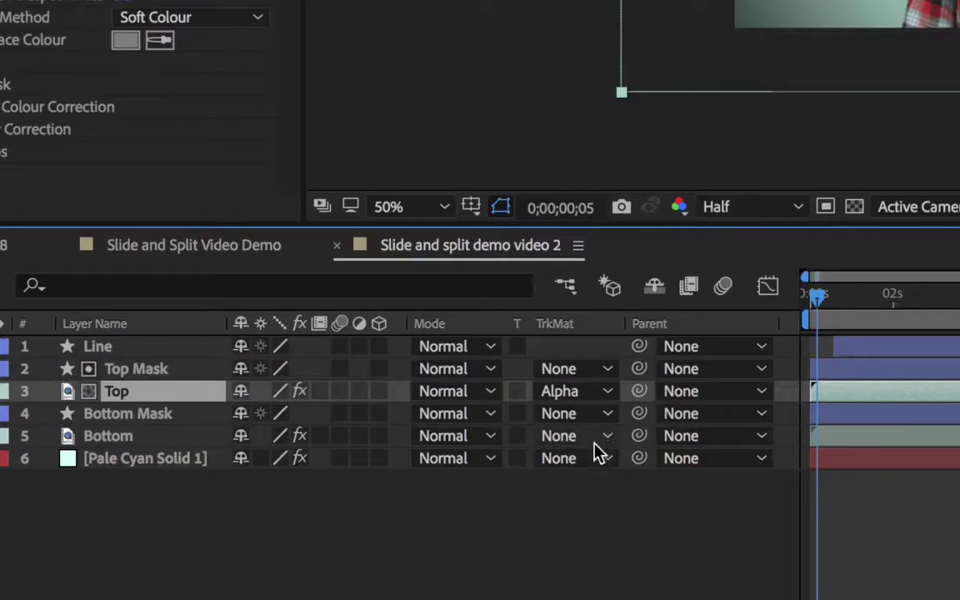
left_click(598, 442)
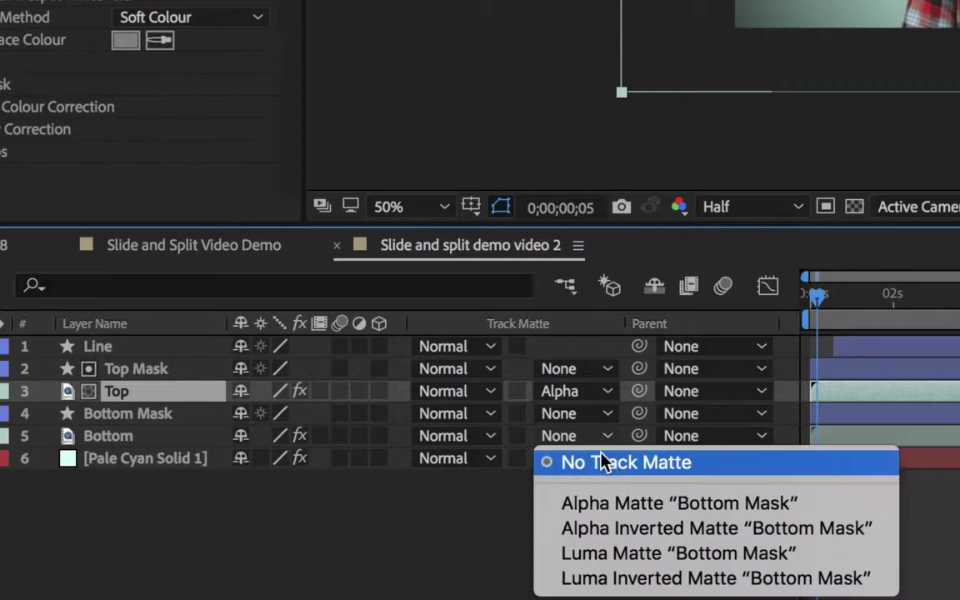
left_click(615, 530)
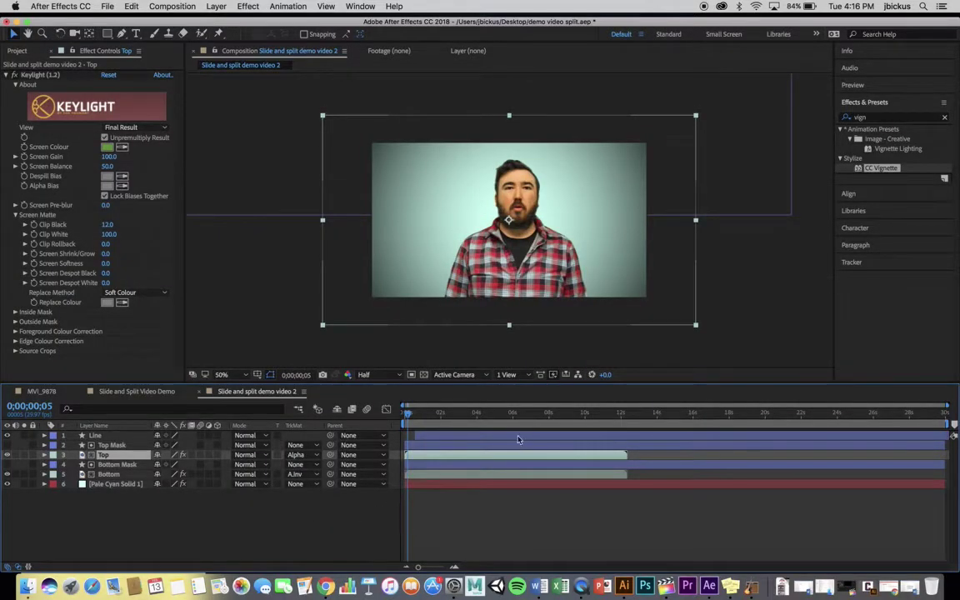
Step: Examine the seam between the Top and Bottom footage halves up close at 0;00;00;00
left_click(406, 408)
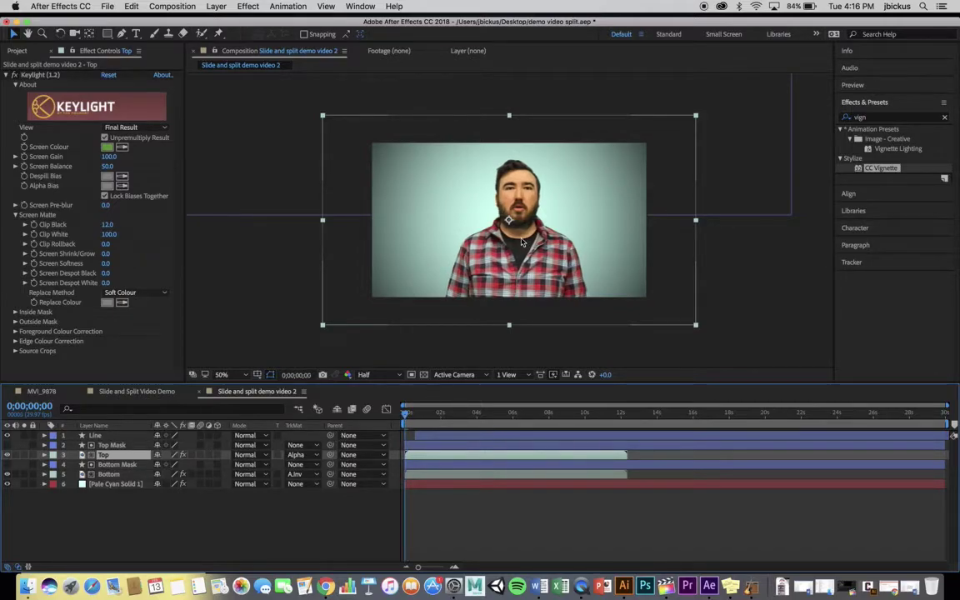
scroll(521, 241, "up", 4)
scroll(509, 216, "down", 4)
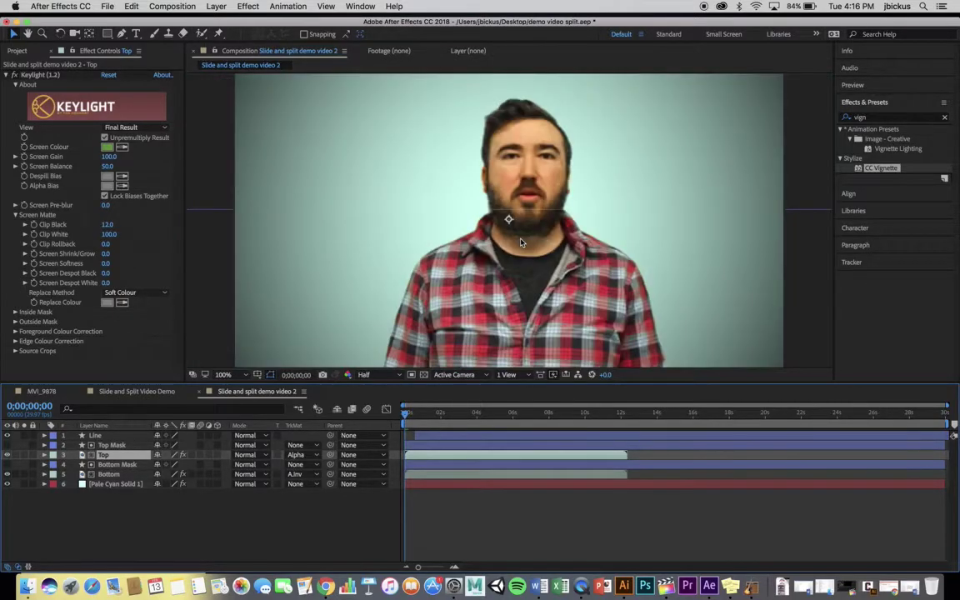
scroll(509, 216, "up", 6)
scroll(534, 184, "down", 6)
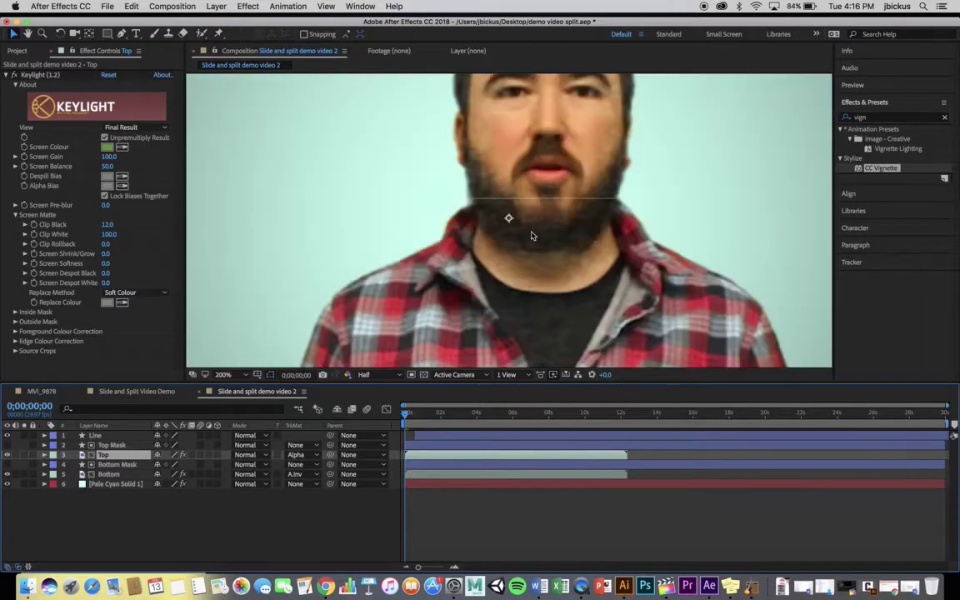
scroll(532, 238, "up", 4)
scroll(532, 237, "down", 2)
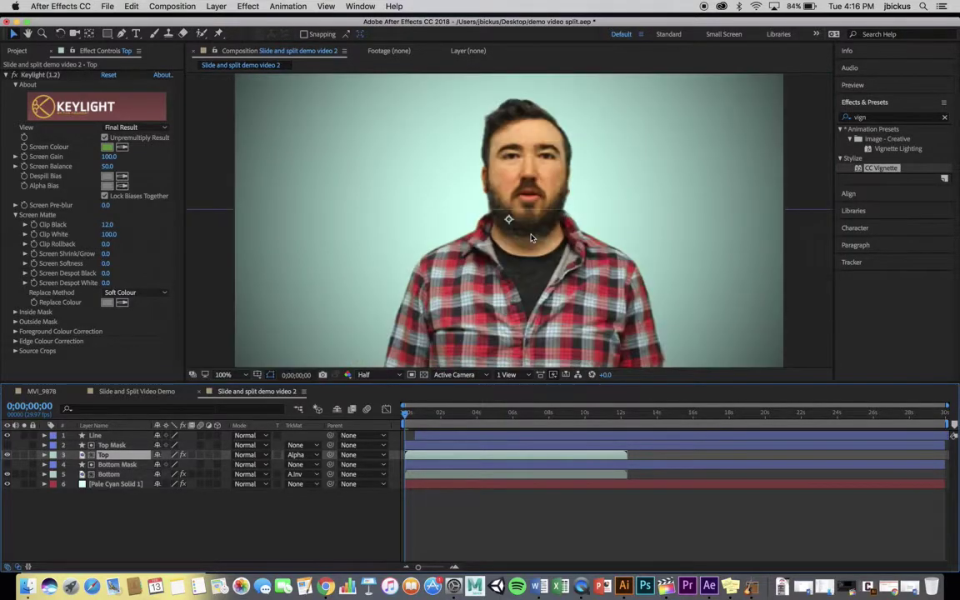
Step: Set the Top Mask layer's Position to 960, 542 and check the seam through the footage up to 0;00;02;15
left_click(114, 446)
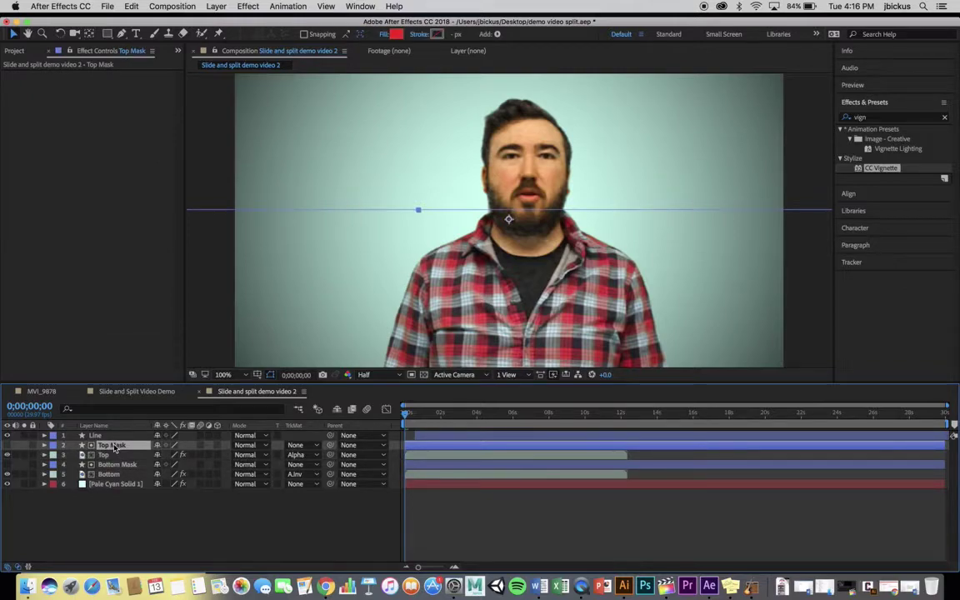
key("p")
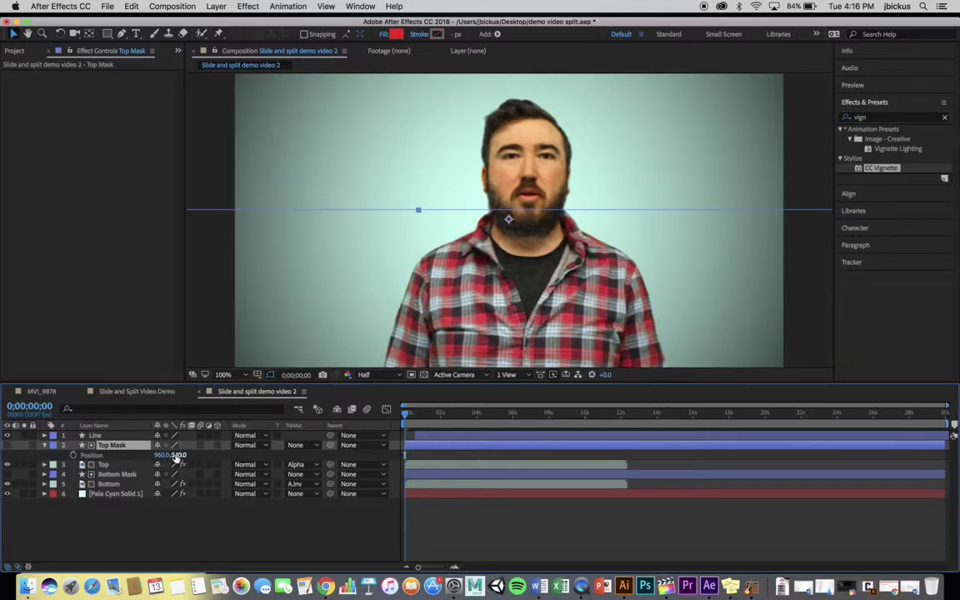
left_click_drag(159, 455, 164, 455)
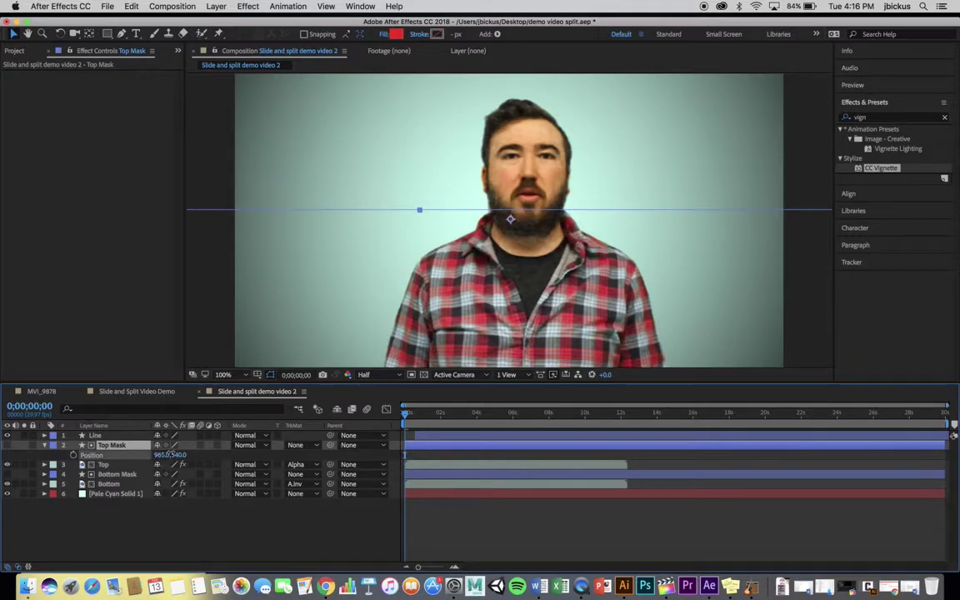
key("super+z")
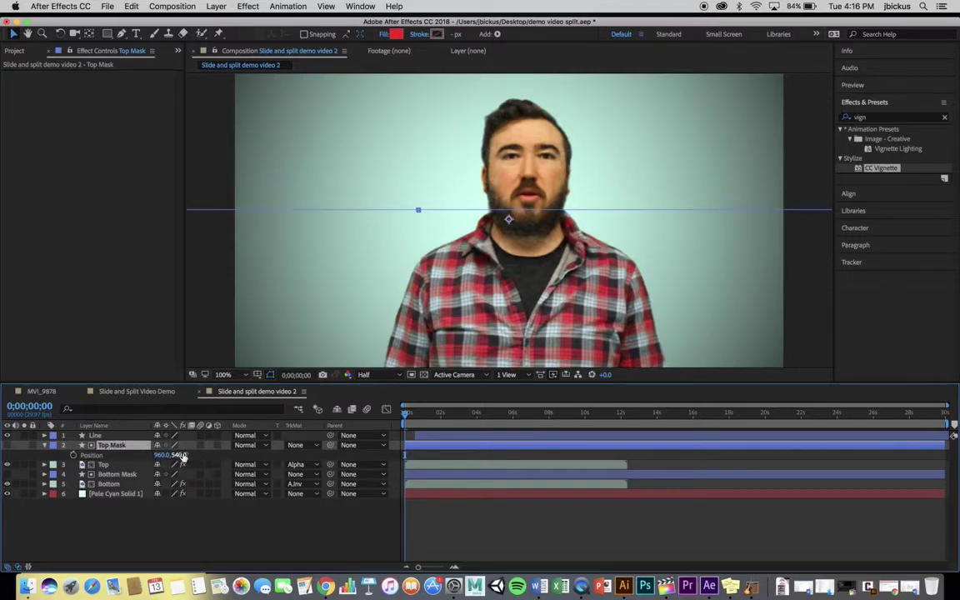
left_click_drag(183, 455, 186, 454)
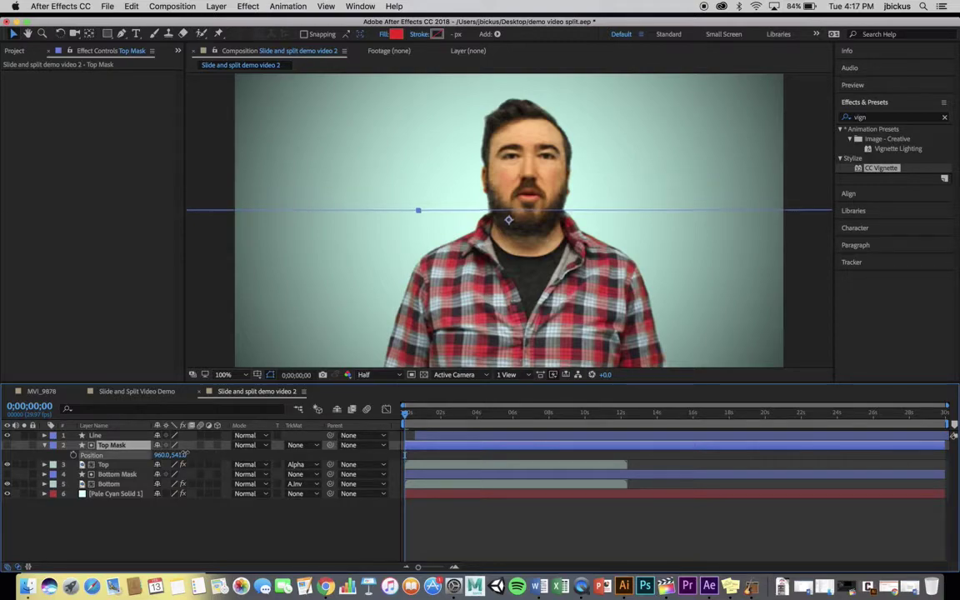
left_click(411, 412)
left_click(414, 431)
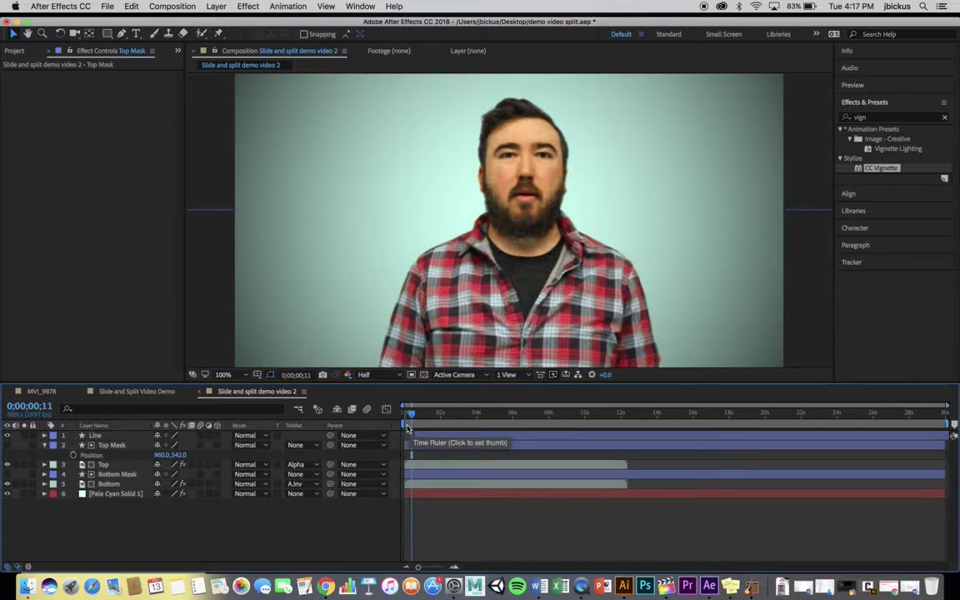
left_click_drag(407, 421, 452, 425)
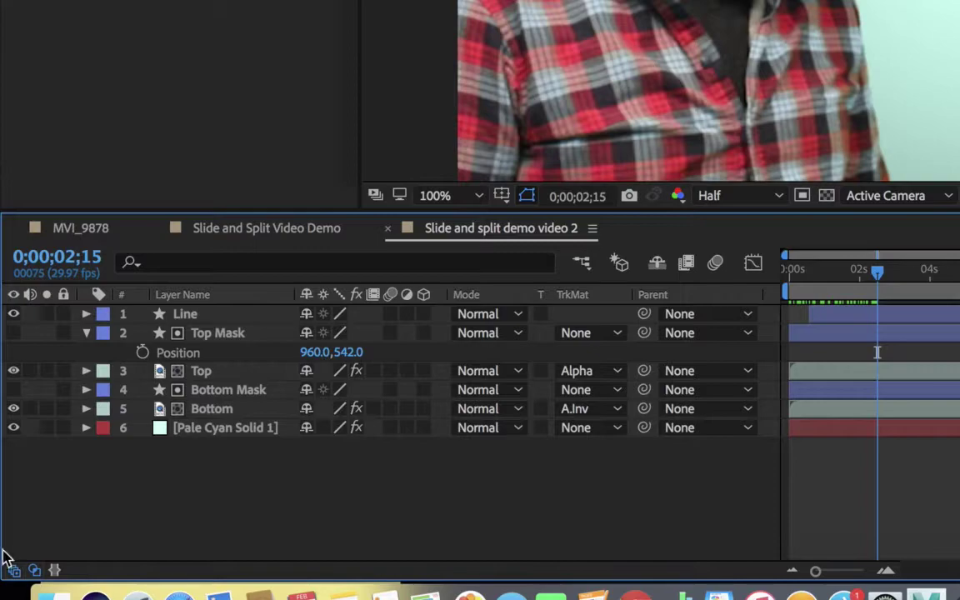
Step: Parent the Top Mask and Bottom Mask layers to the Line layer
left_click(200, 314)
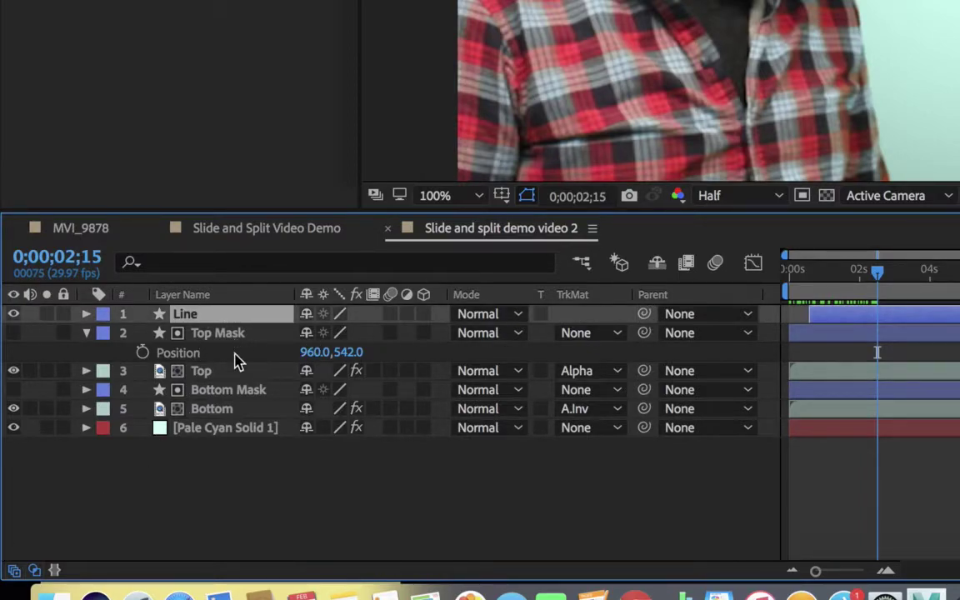
left_click_drag(643, 333, 232, 320)
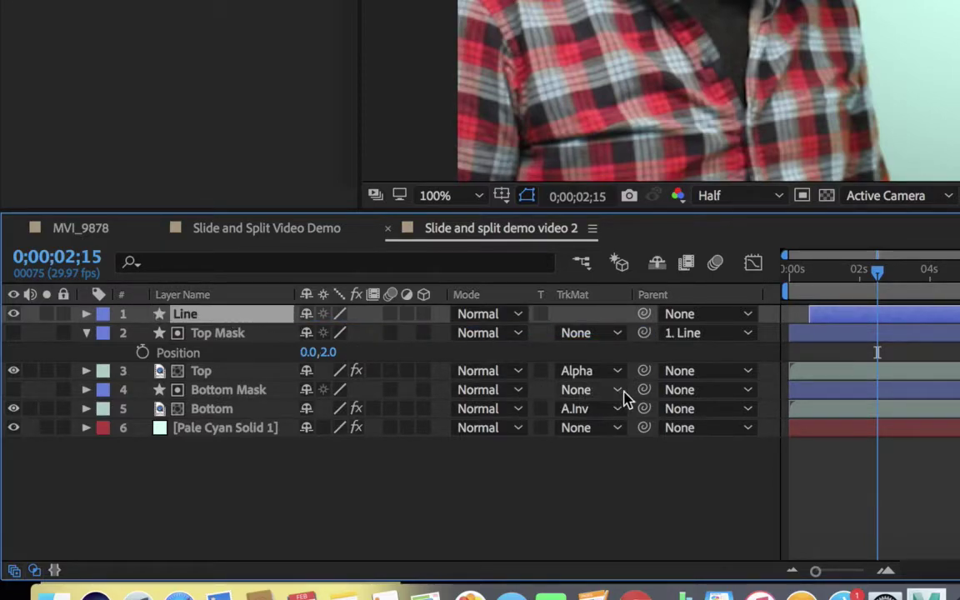
left_click_drag(644, 389, 348, 348)
left_click_drag(225, 317, 225, 317)
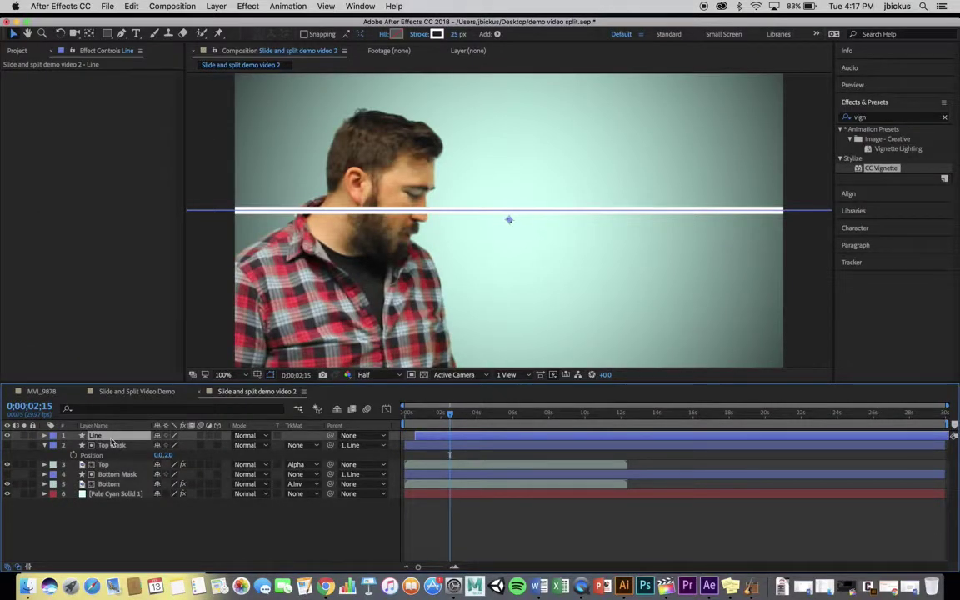
Step: Reveal the Line layer's Rotation, try turning the line, and move the current time to 0;00;01;15
key("r")
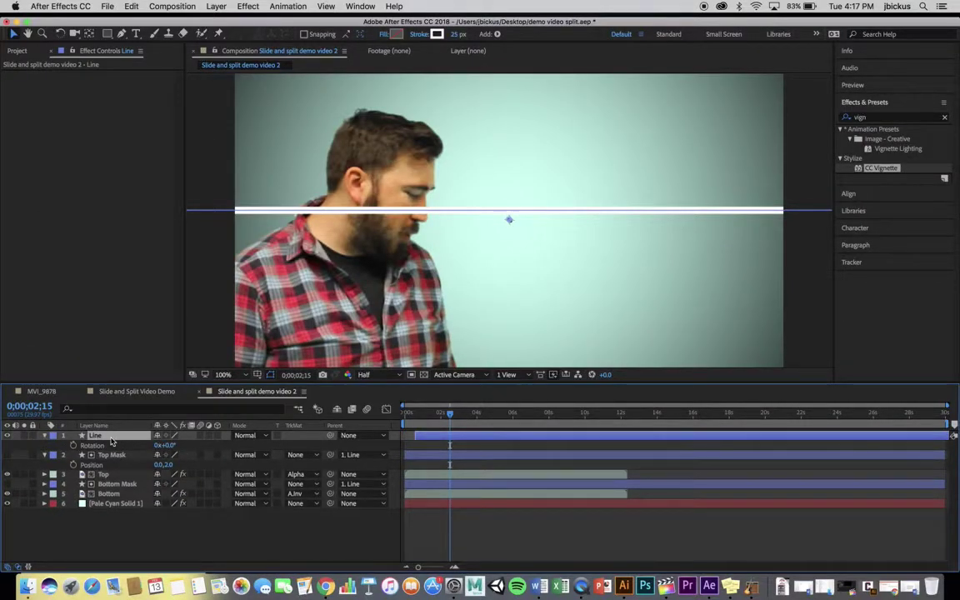
mouse_move(167, 447)
left_mouse_down()
mouse_move(264, 451)
mouse_move(172, 453)
left_mouse_up()
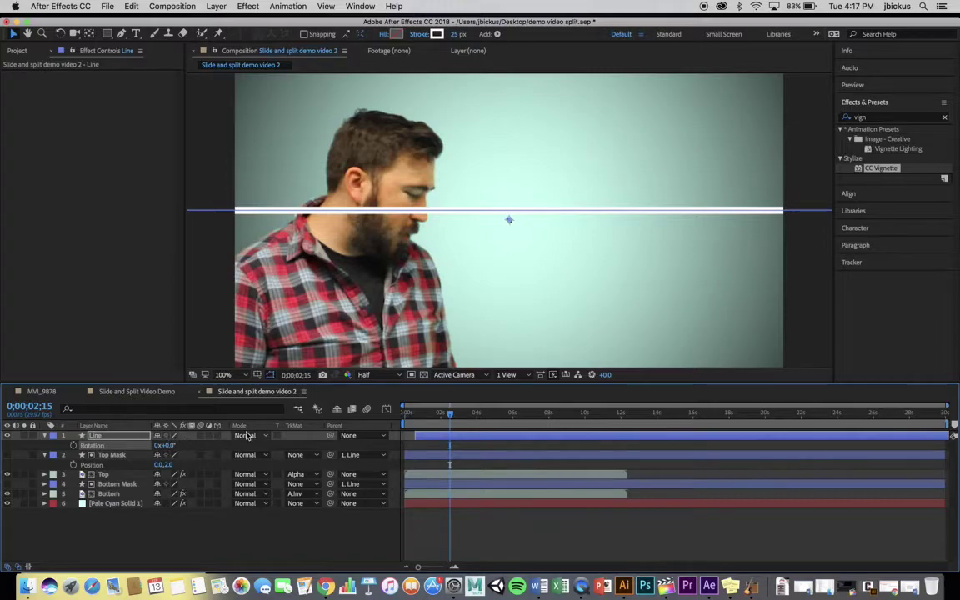
left_click_drag(451, 416, 432, 425)
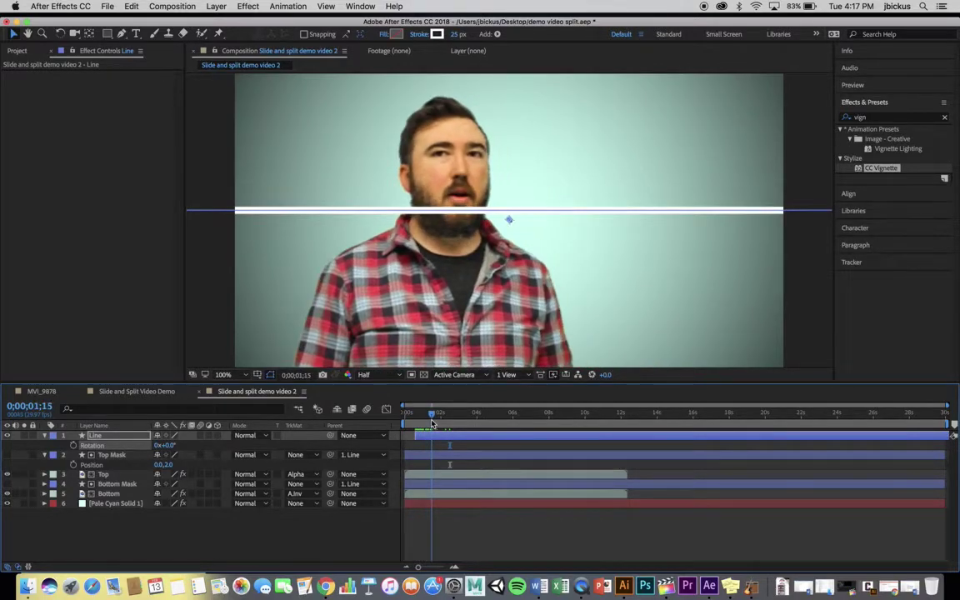
Step: Reveal the Scale property of the Top, Bottom Mask and Bottom layers
left_click(104, 474)
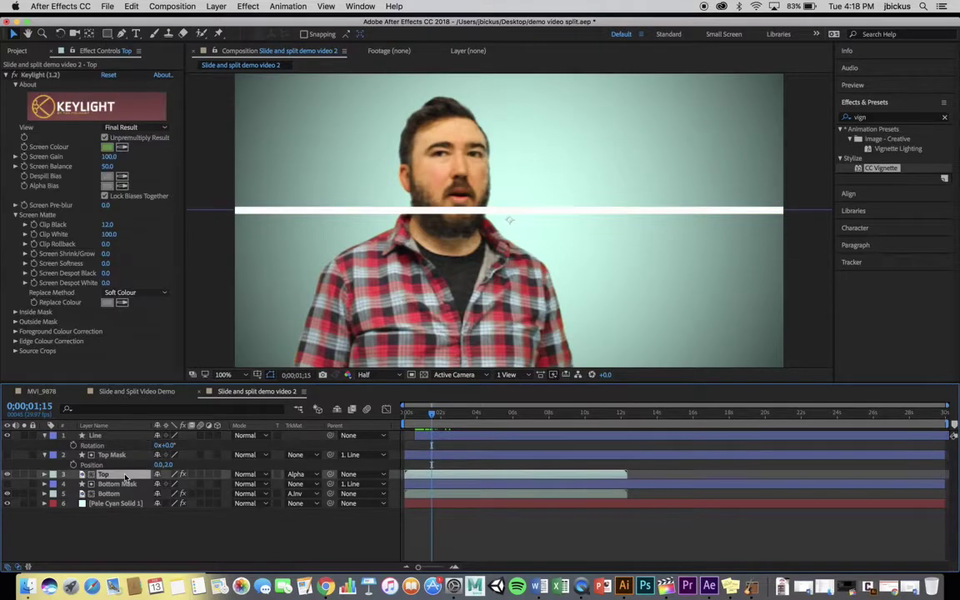
left_click(125, 494, "shift")
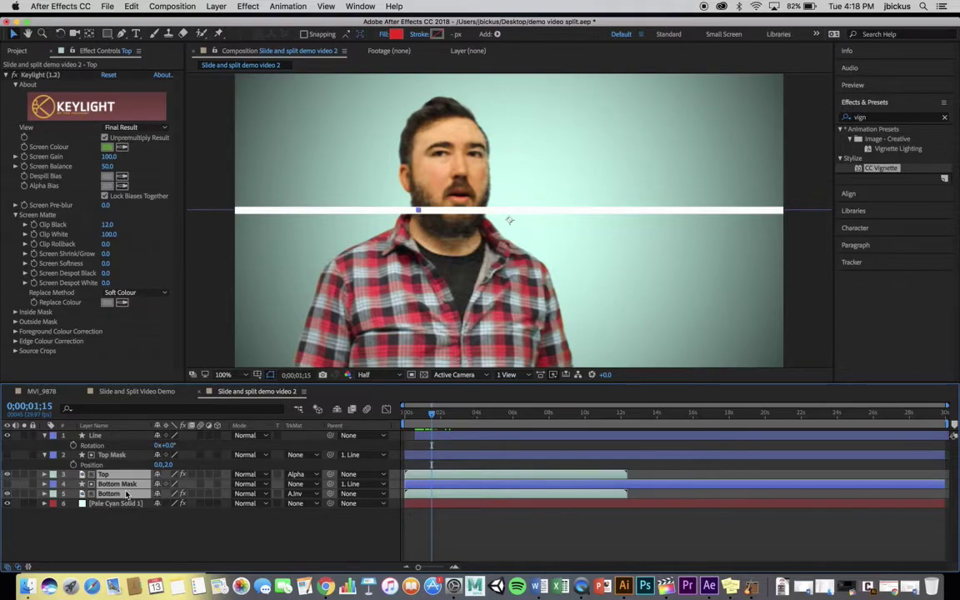
key("s")
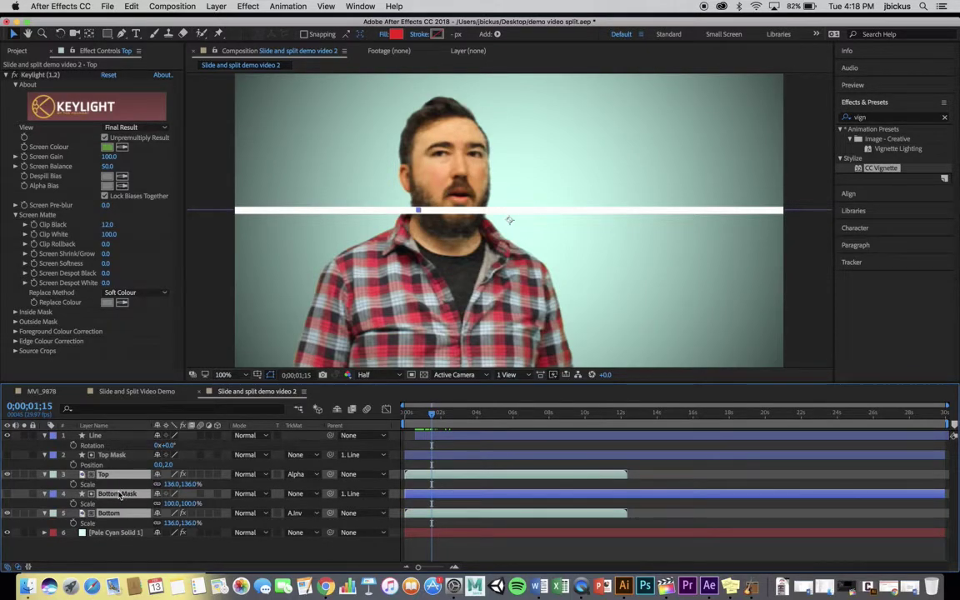
left_click(121, 504)
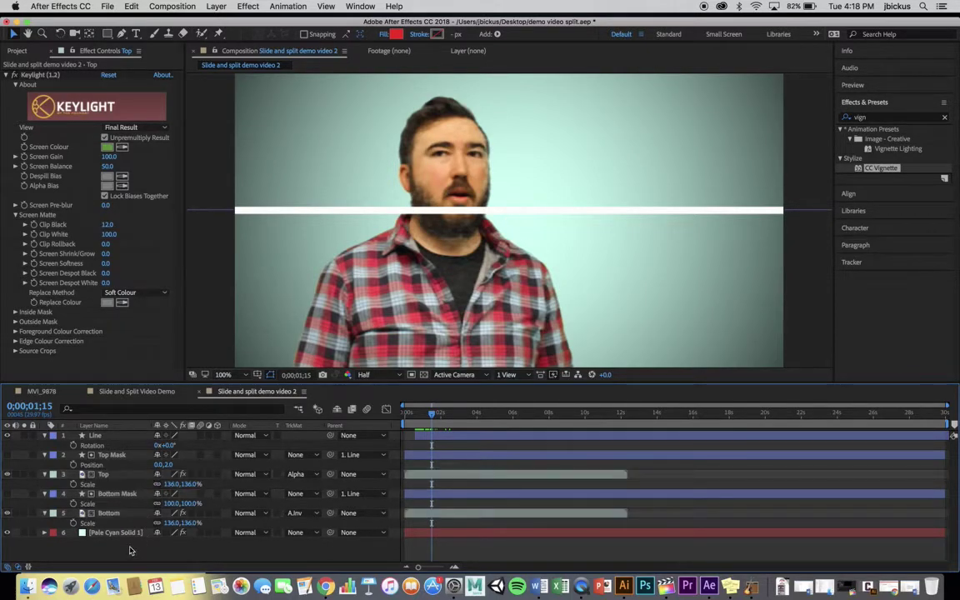
Step: Reveal Rotation for the Top, Bottom Mask and Bottom layers and remove the trial Scale keyframes at 0;00;01;15
left_click(73, 485)
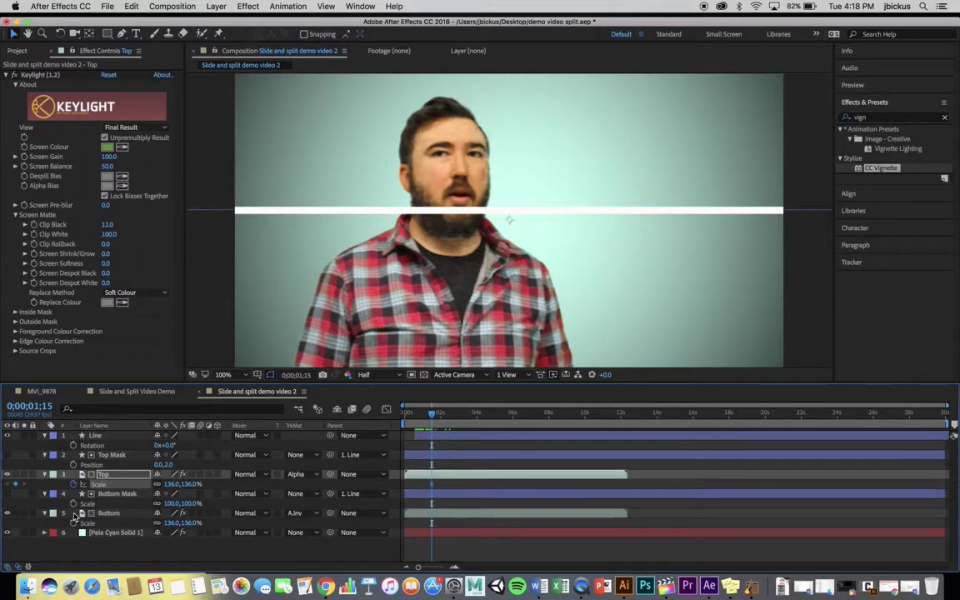
left_click(100, 503)
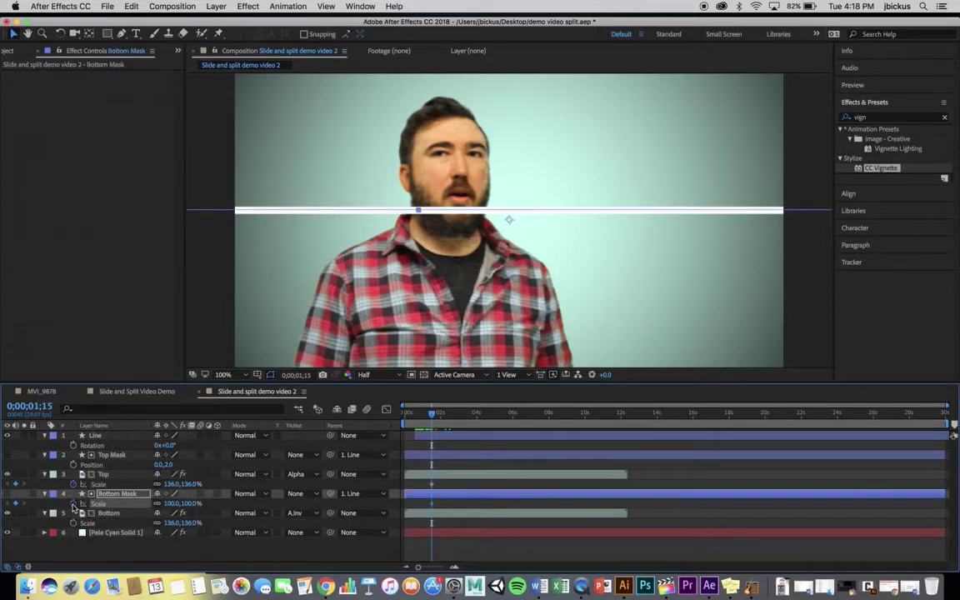
left_click(121, 476)
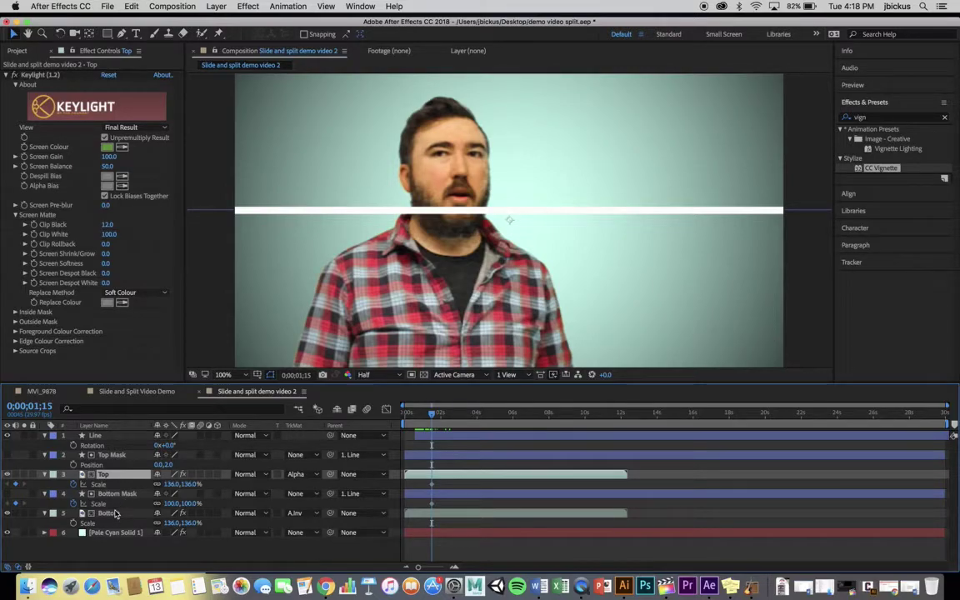
left_click(116, 514, "shift")
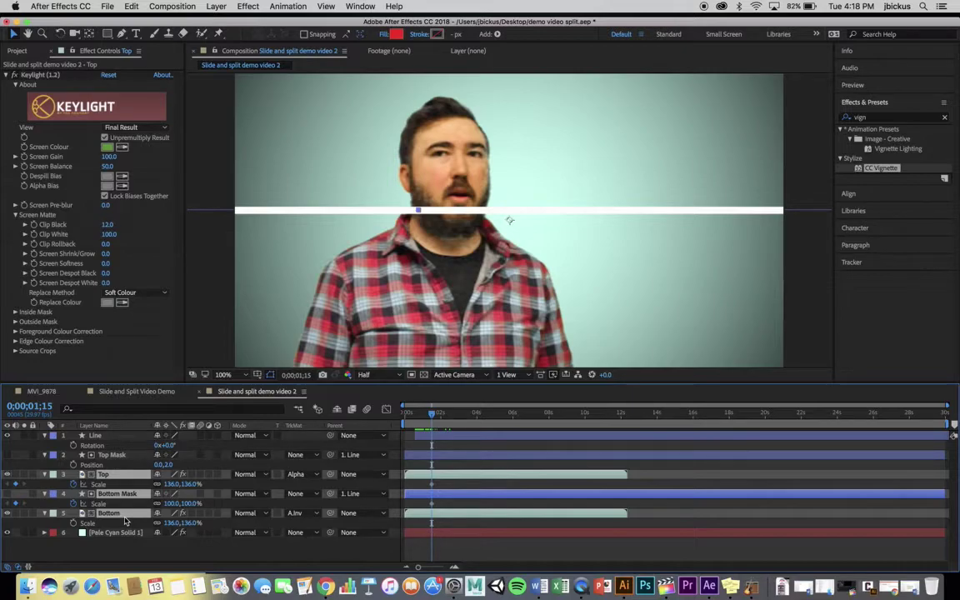
key("shift+r")
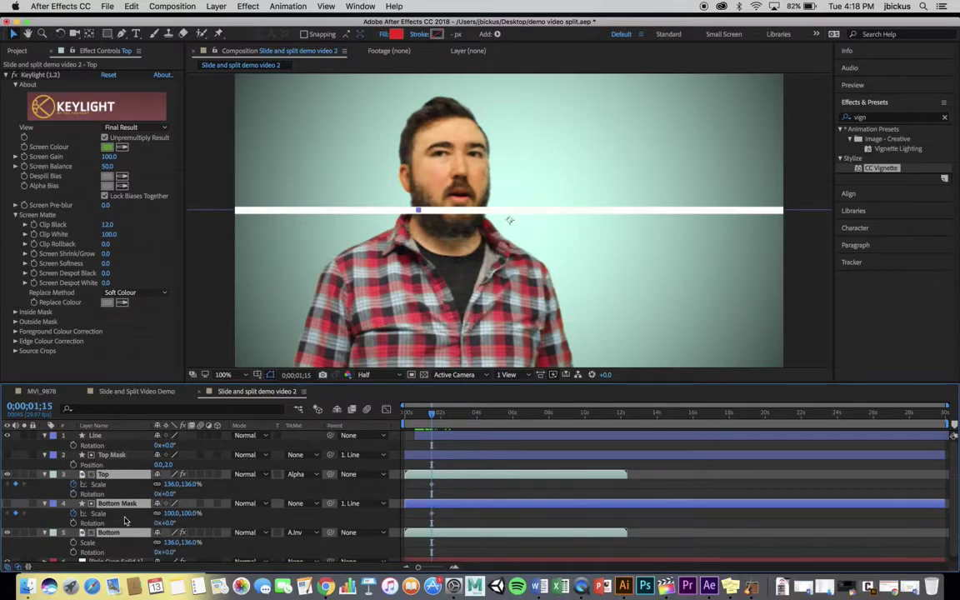
left_click(73, 515)
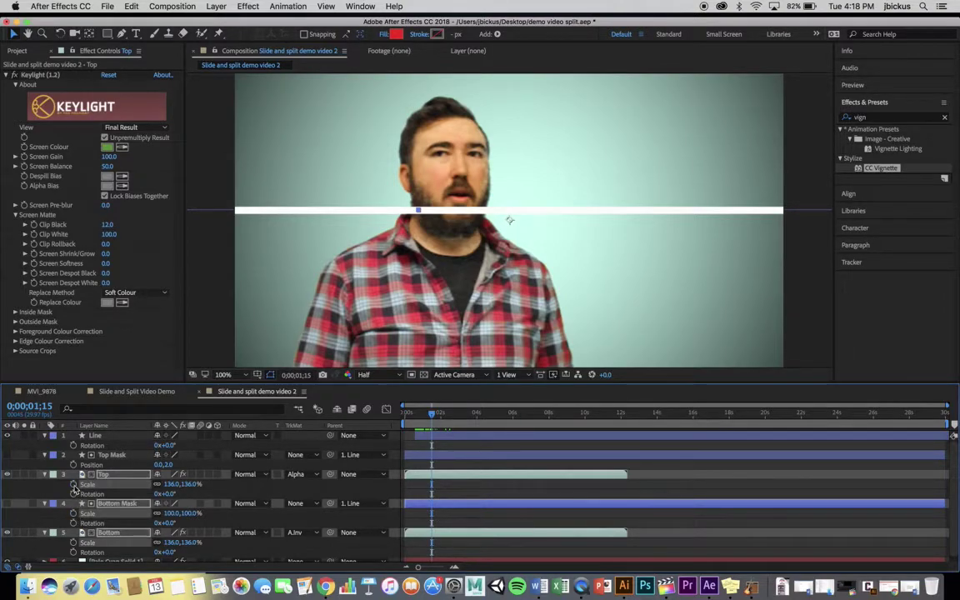
Step: Reveal Position as well for the Top and Bottom footage layers and collapse the Bottom Mask layer
scroll(141, 517, "down", 1)
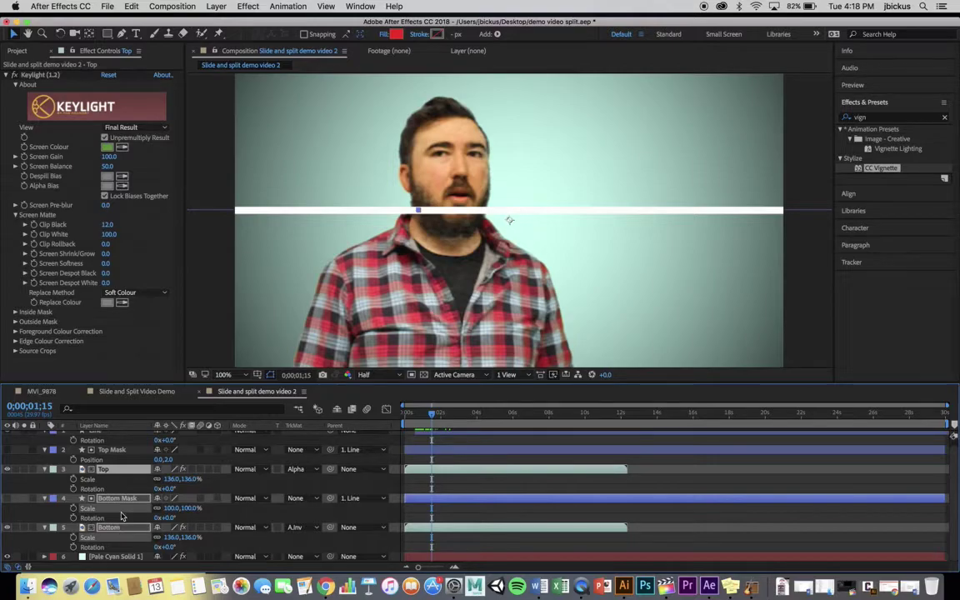
key("shift+p")
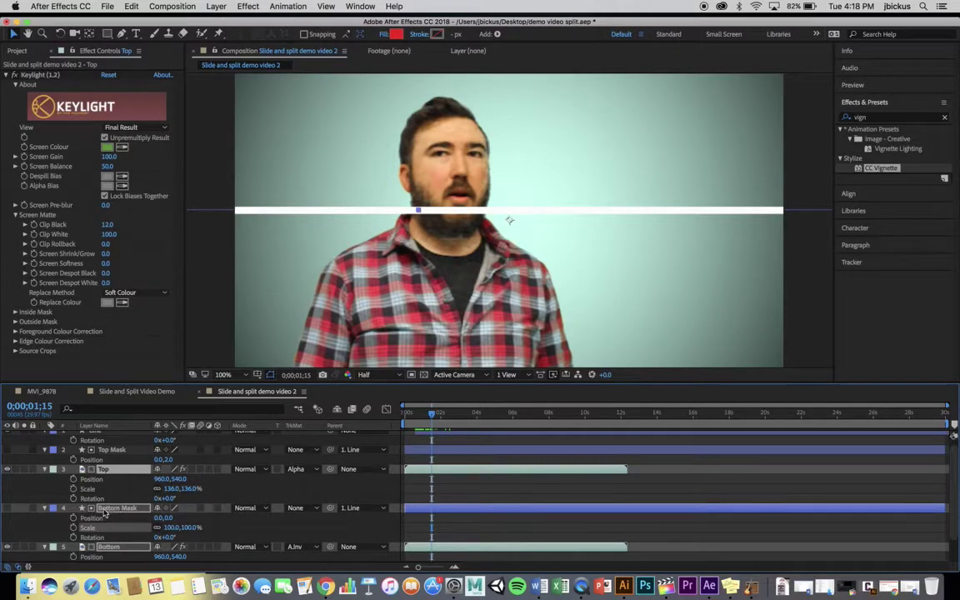
scroll(62, 500, "down", 3)
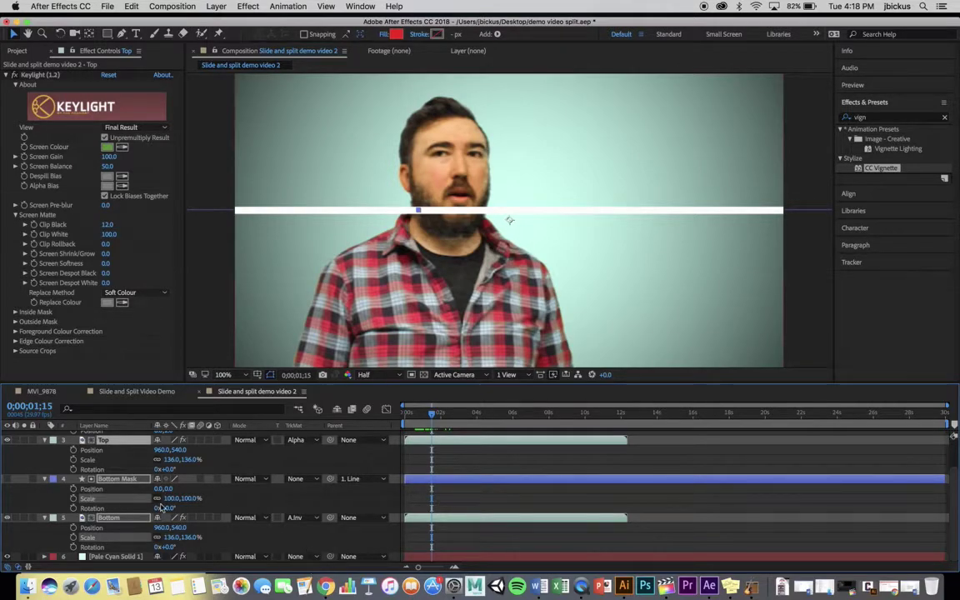
left_click(246, 498)
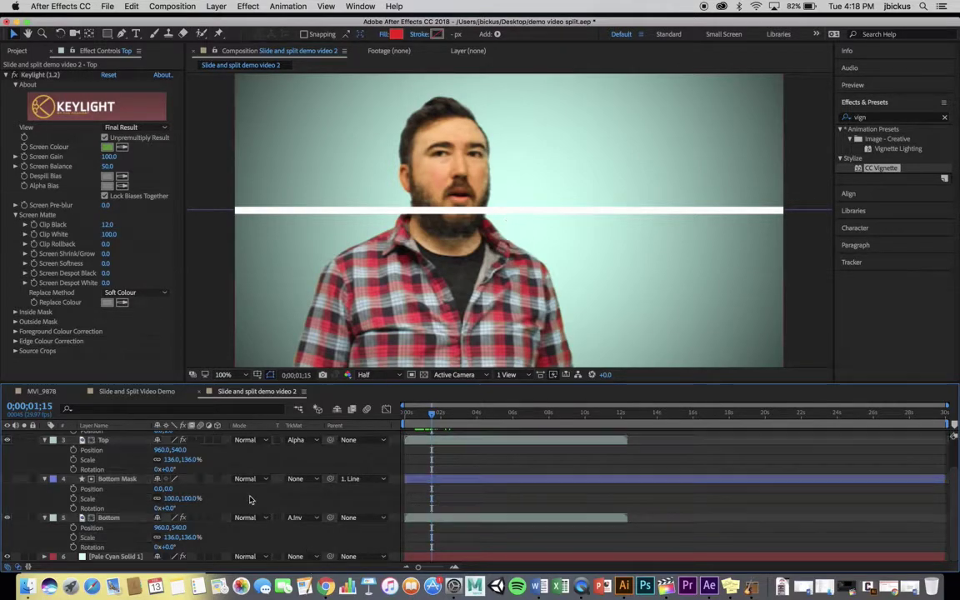
left_click(45, 480)
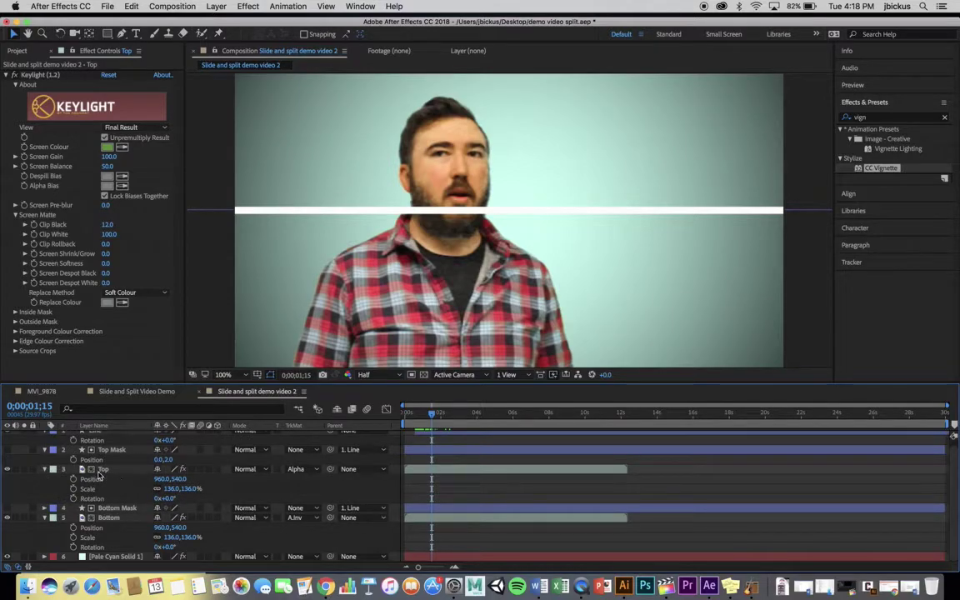
Step: At 0;00;01;15, start Position, Scale and Rotation keyframes on both the Top and Bottom footage layers
left_click(73, 479)
left_click(73, 489)
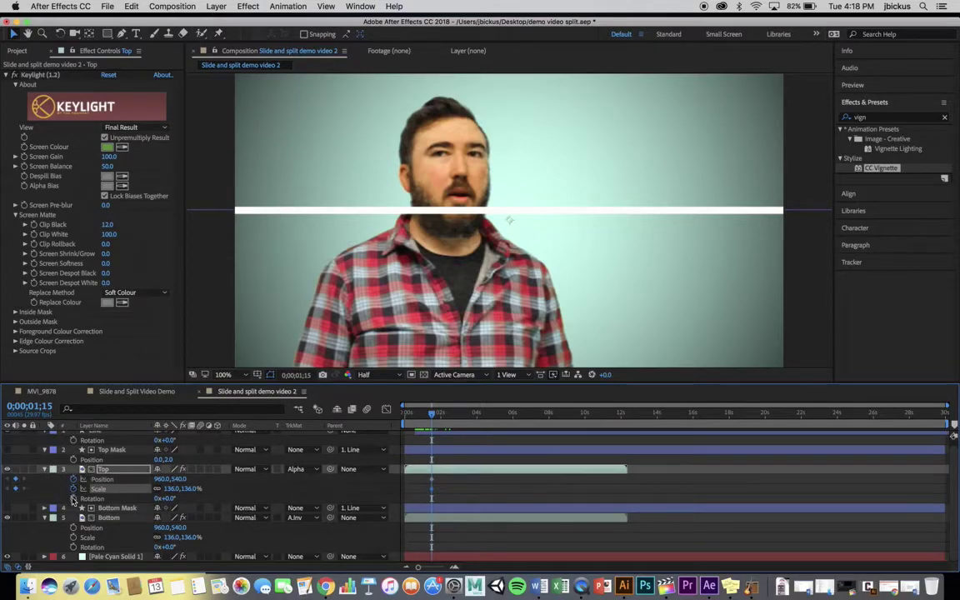
left_click(73, 498)
left_click(73, 528)
left_click(73, 537)
left_click(74, 547)
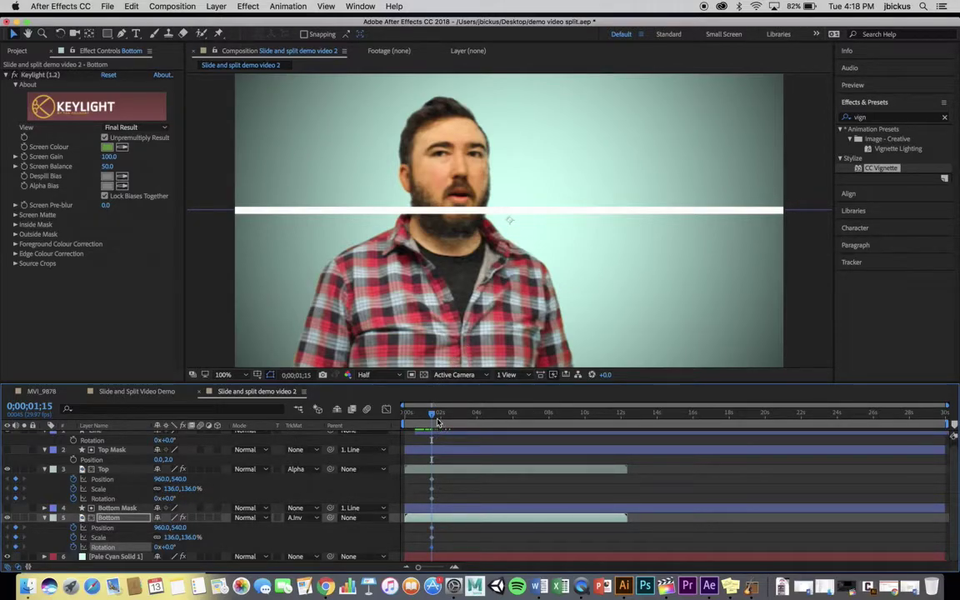
Step: At 0;00;02;01, set the Top layer's Scale to 205% and Position to 1459, 540, and preview the move
left_click_drag(433, 415, 441, 414)
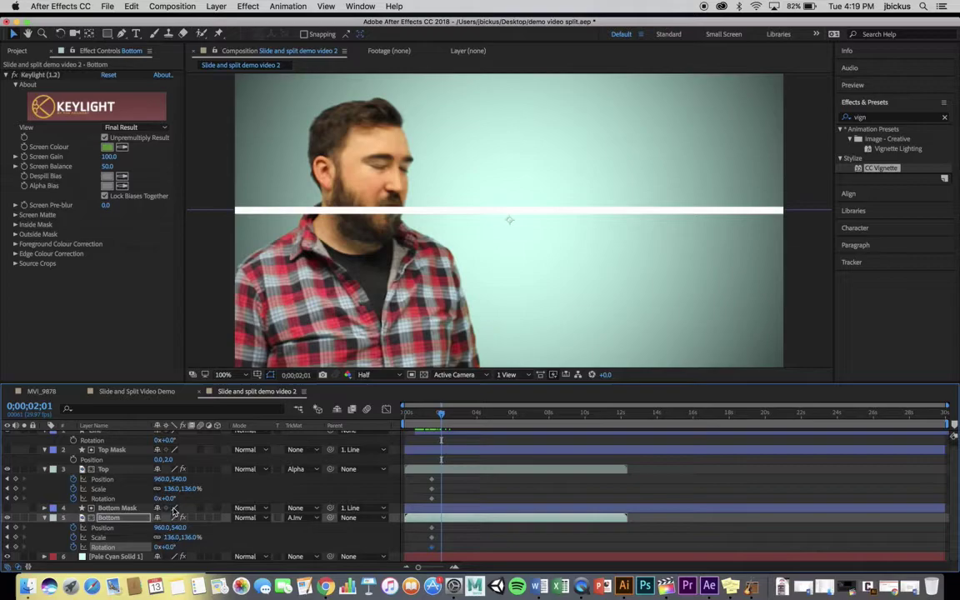
left_click_drag(170, 488, 309, 479)
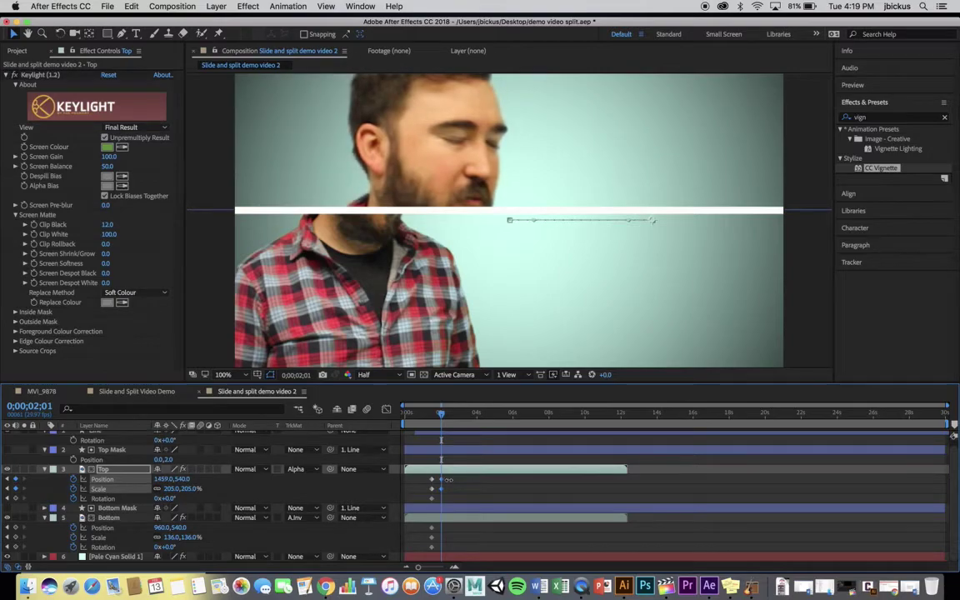
left_click_drag(443, 415, 405, 414)
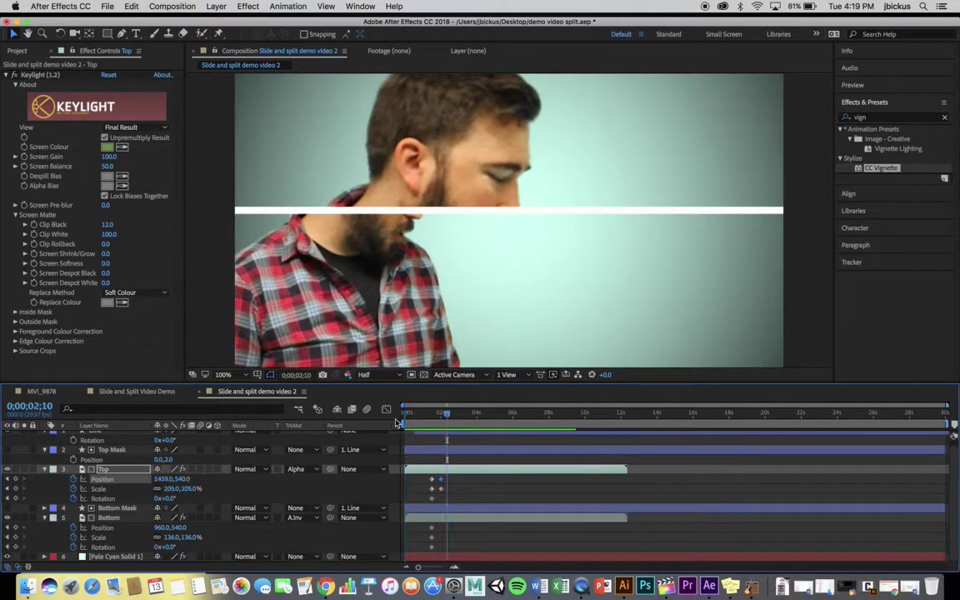
left_click(565, 316)
Step: Animate the Line layer's Rotation from 0° at 0;00;01;17 to 156° at 0;00;02;08
scroll(427, 460, "up", 1)
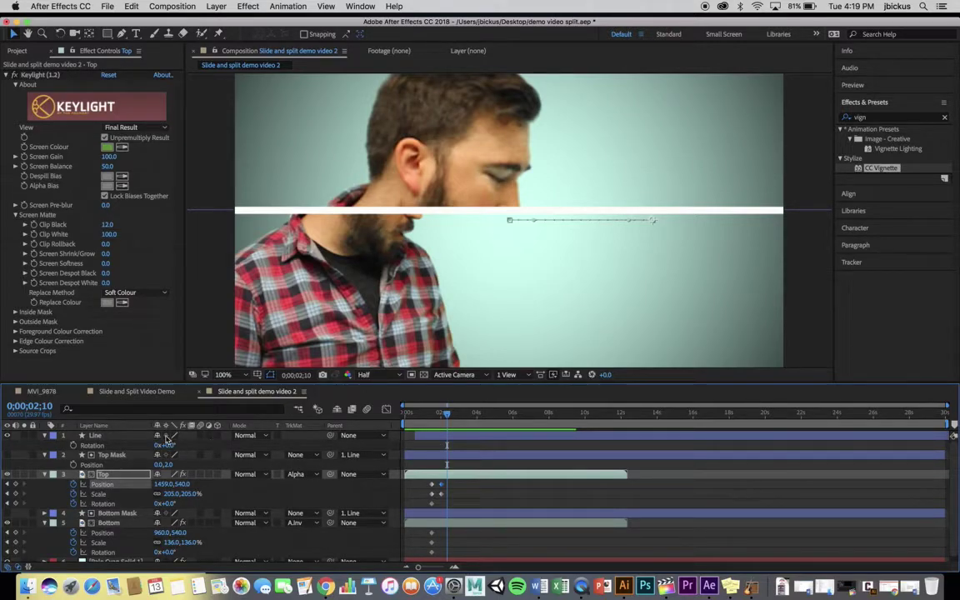
left_click(439, 414)
left_click_drag(439, 416, 430, 425)
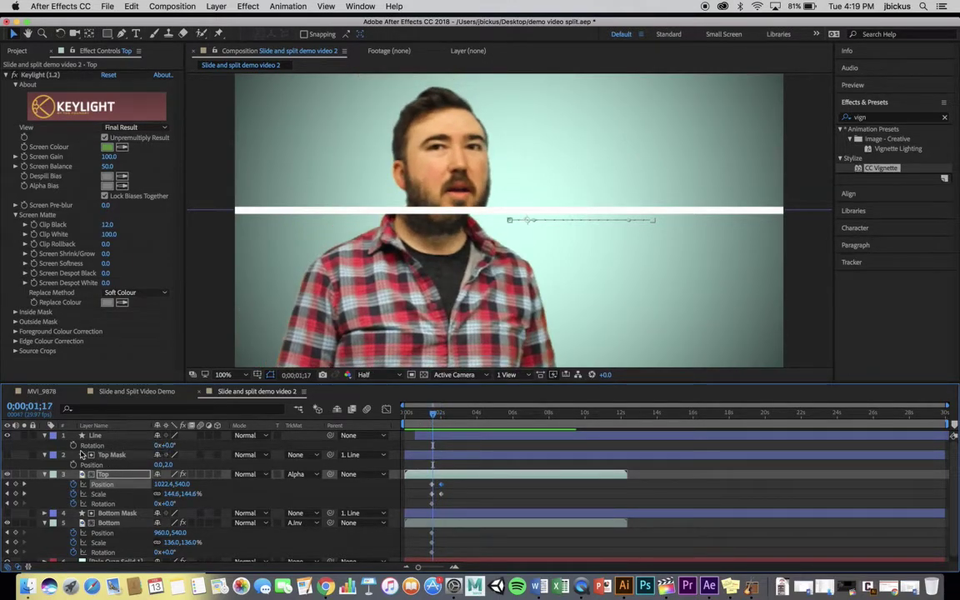
left_click(72, 446)
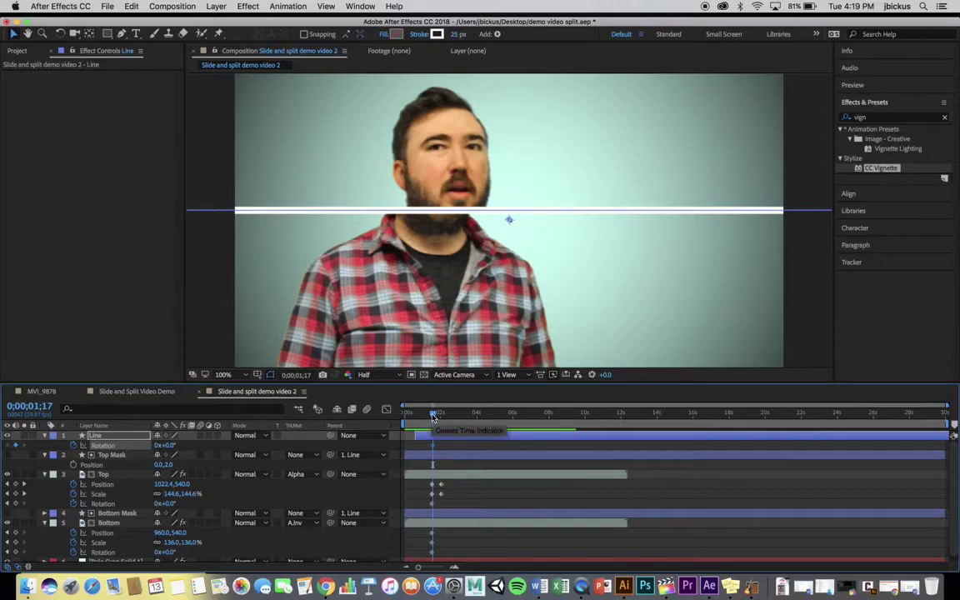
left_click_drag(433, 419, 445, 416)
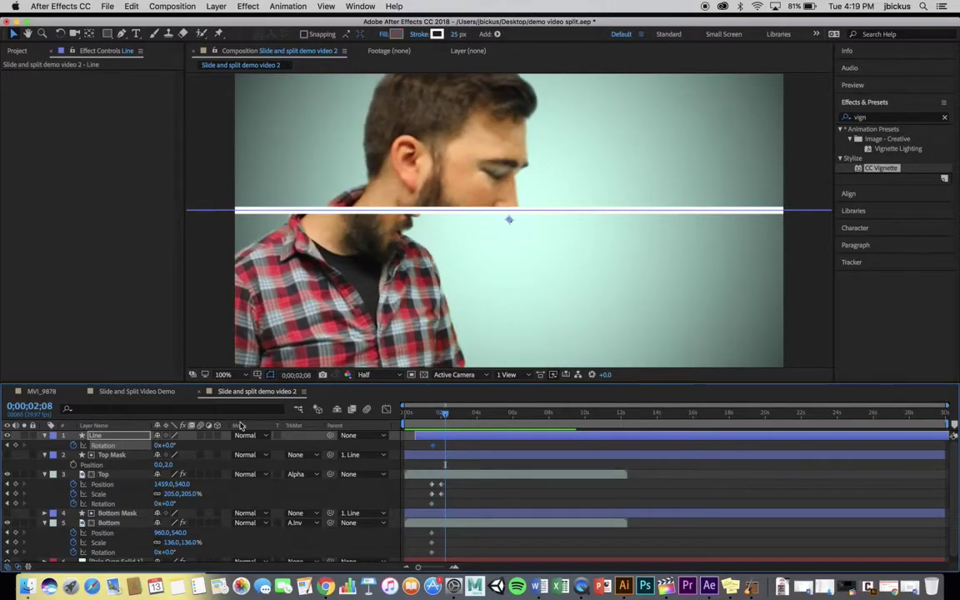
left_click_drag(166, 445, 295, 445)
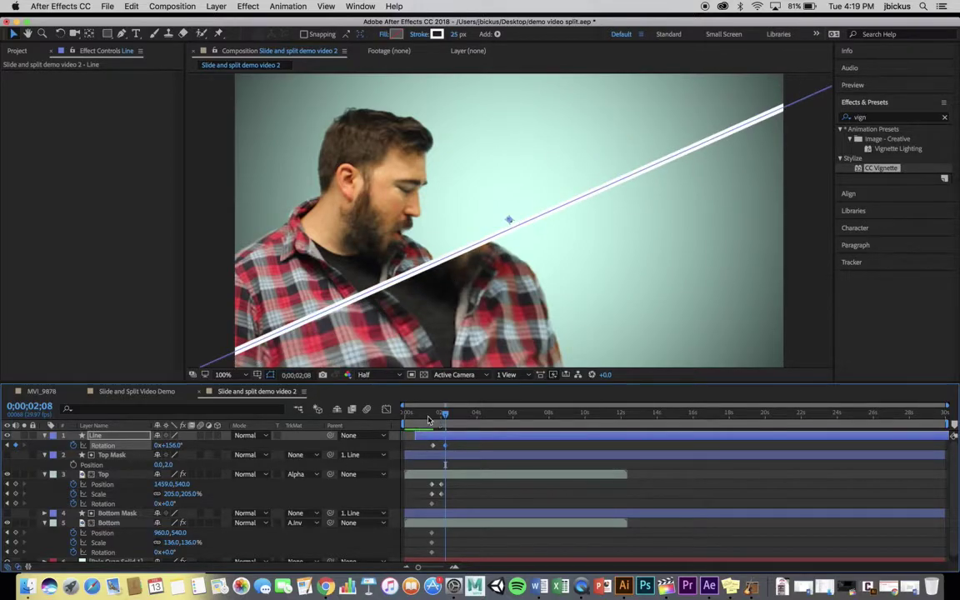
Step: Play the composition from the beginning to check the rotating line and the split footage
left_click_drag(429, 419, 371, 421)
key("space")
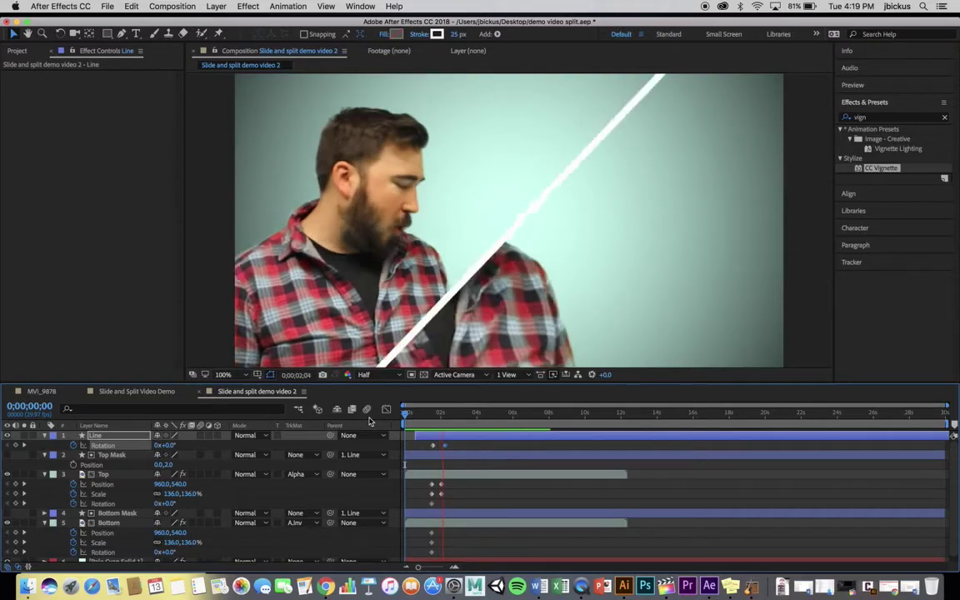
key("space")
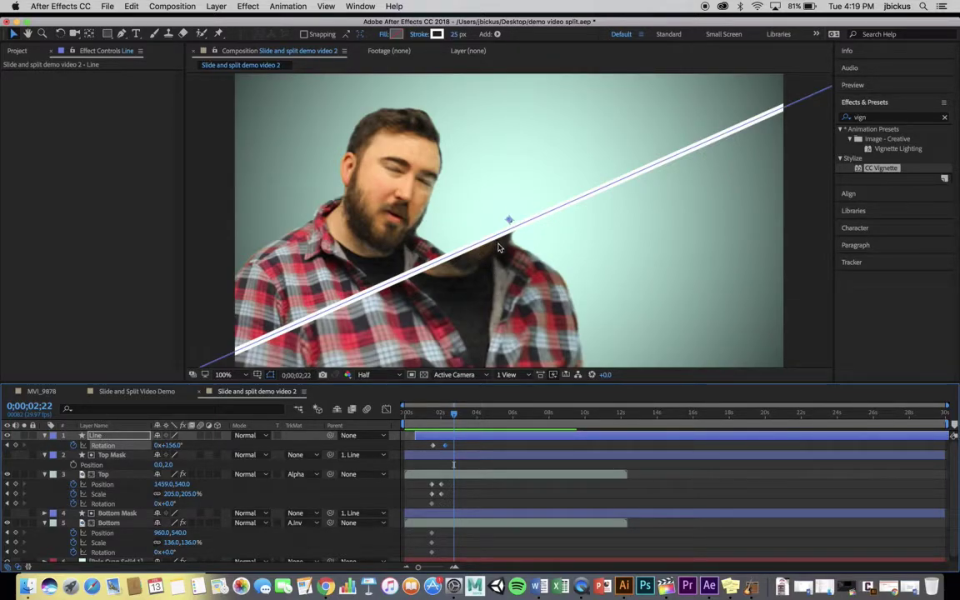
Step: Animate the Line layer's Position from 960, 540 at 0;00;02;08 to 1014, 540 at 0;00;03;12
mouse_move(454, 413)
left_mouse_down()
mouse_move(427, 425)
mouse_move(446, 425)
left_mouse_up()
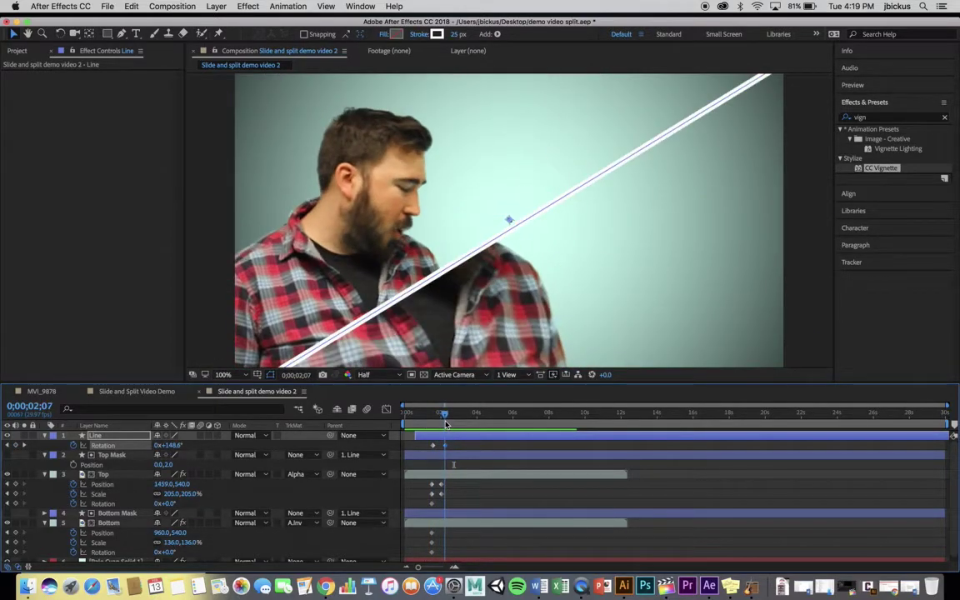
left_click(110, 438)
key("shift+p")
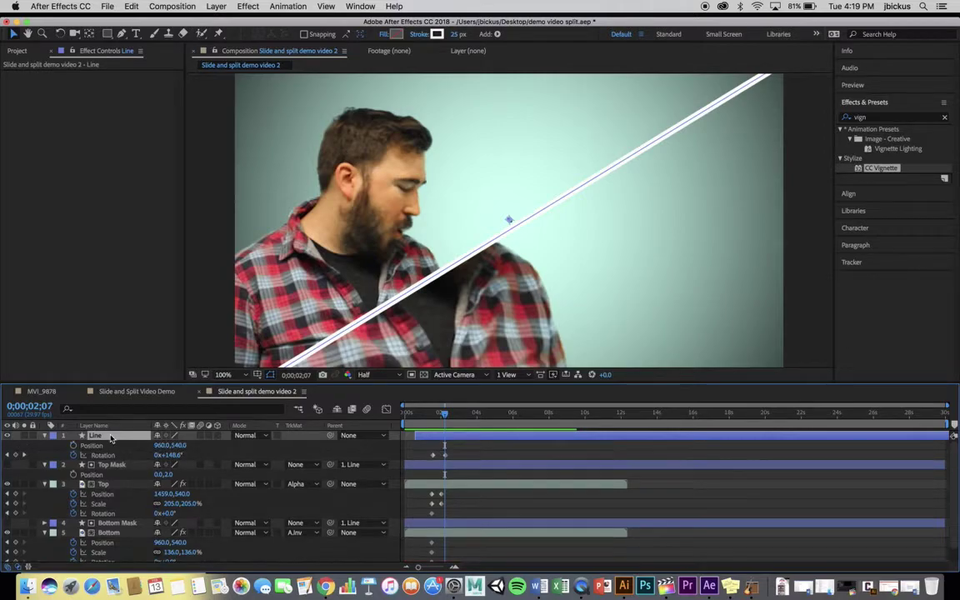
left_click_drag(445, 415, 446, 417)
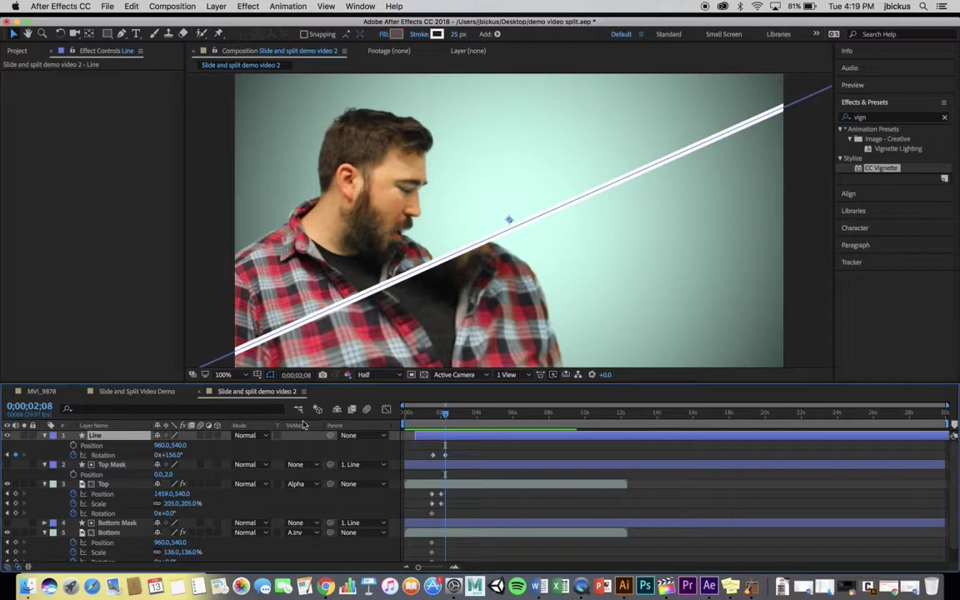
left_click(80, 446)
left_click_drag(444, 414, 468, 419)
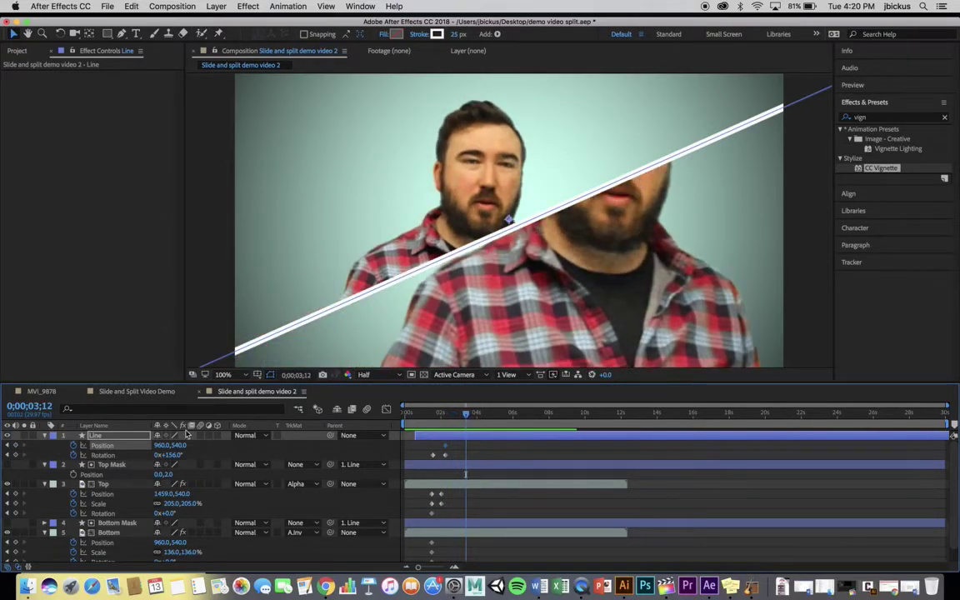
left_click_drag(169, 445, 191, 445)
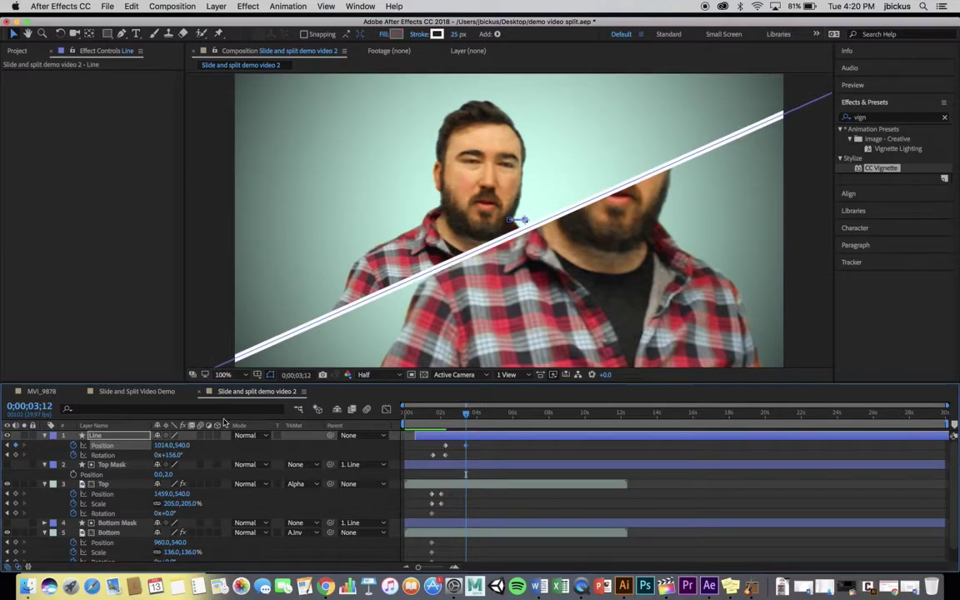
left_click(451, 254)
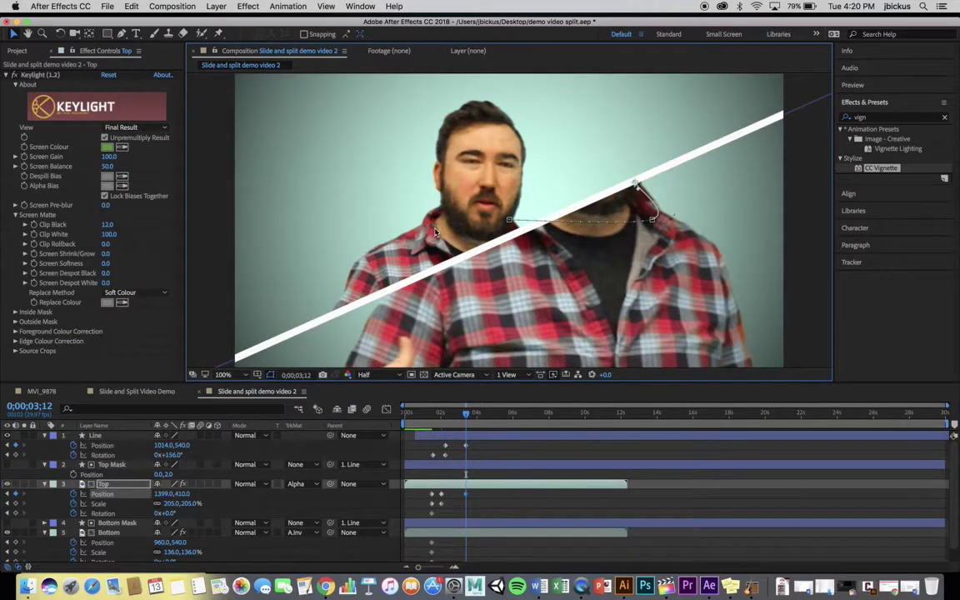
left_click(150, 436)
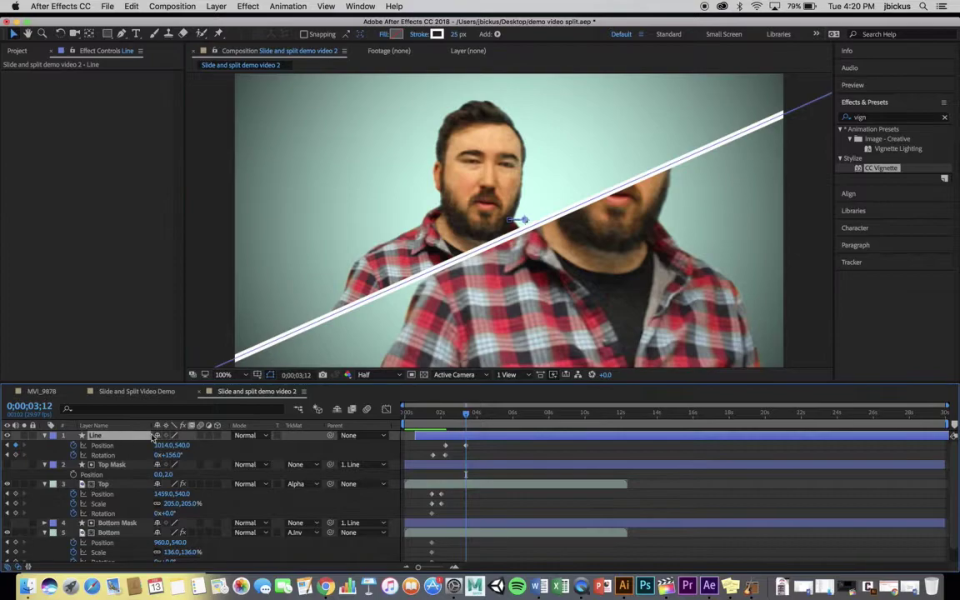
left_click(447, 186)
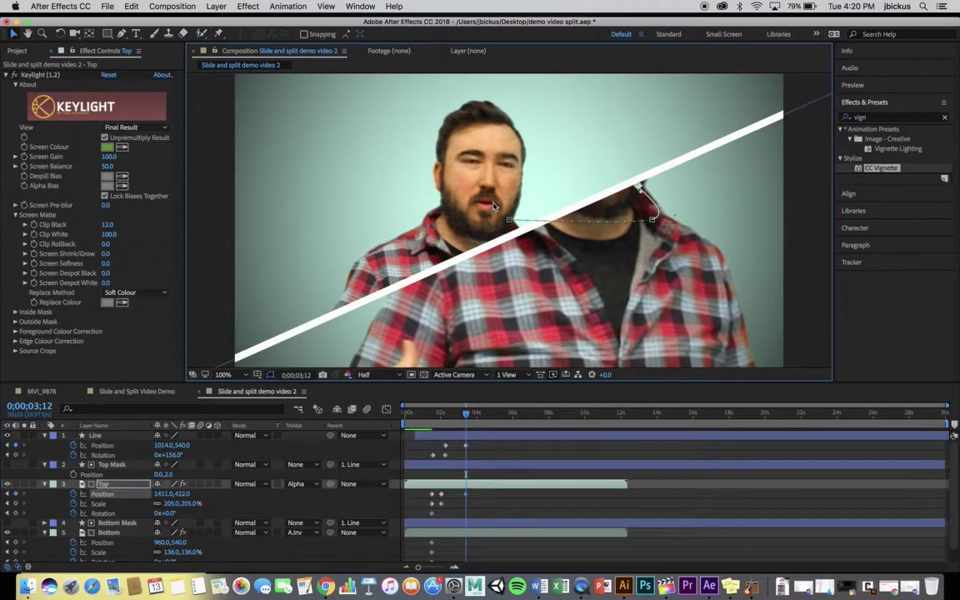
Step: Set the Line layer's Position at 0;00;03;12 to 1014, 260 and preview the composition from the beginning
left_click(113, 437)
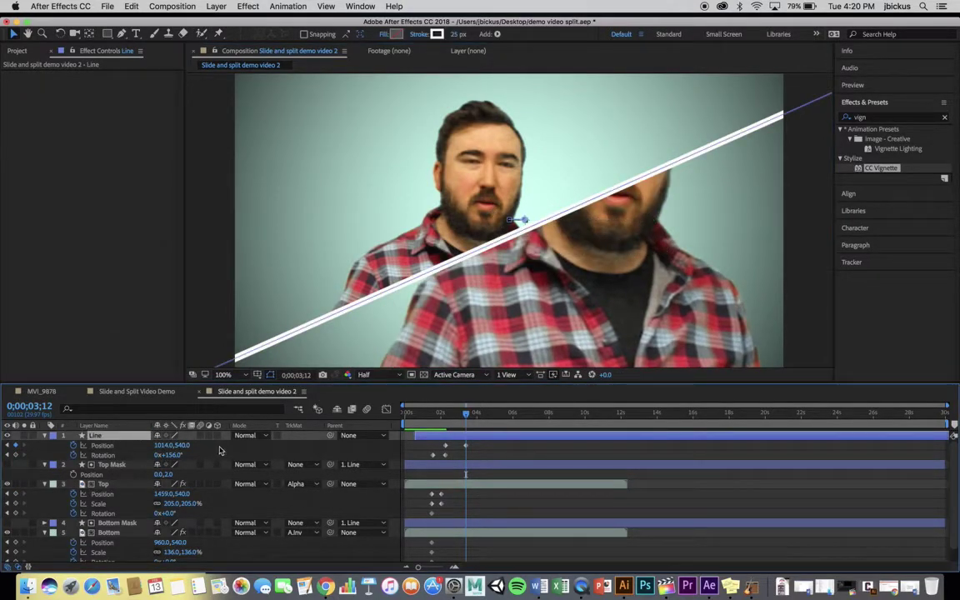
left_click_drag(182, 445, 116, 445)
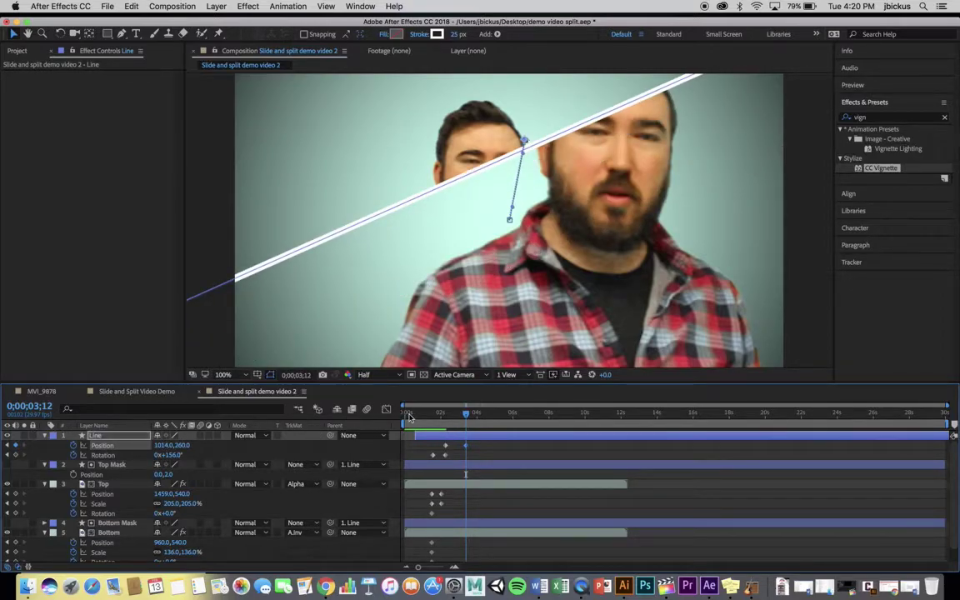
key("Home")
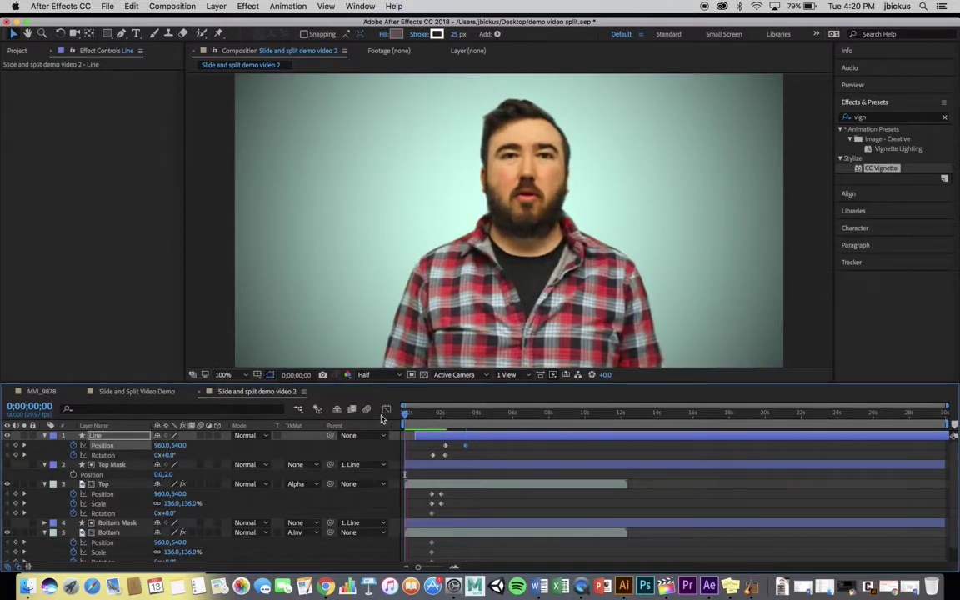
key("space")
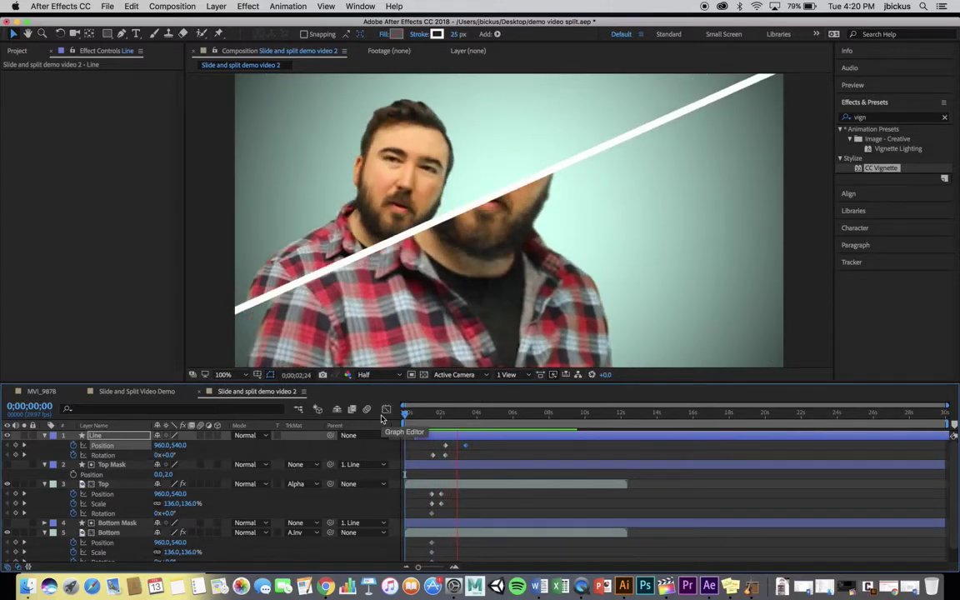
key("space")
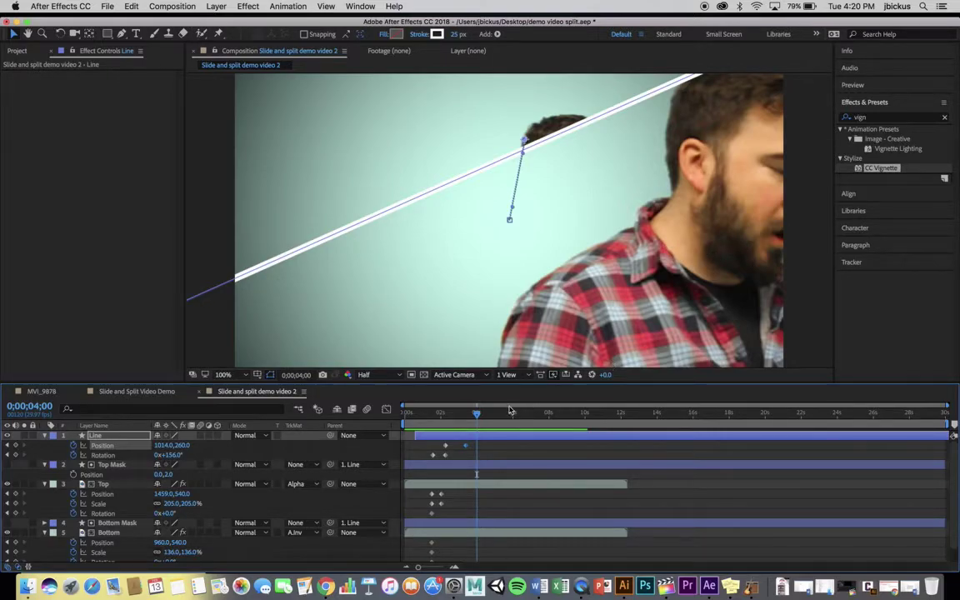
Step: At 0;00;03;07, begin a horizontal text layer above the line and set its text color to white, FFFFFF
left_click_drag(444, 415, 464, 423)
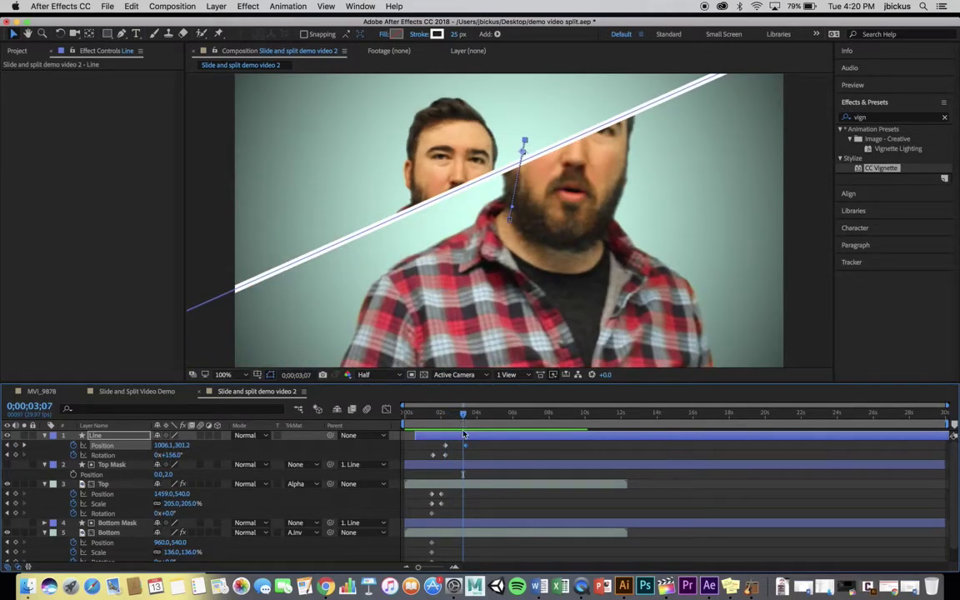
left_click(133, 33)
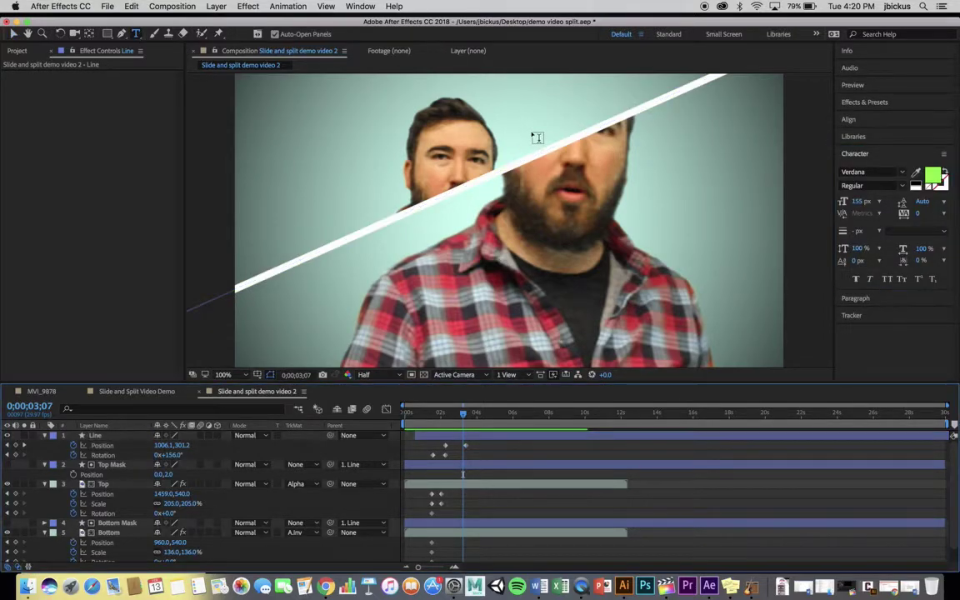
left_click(533, 126)
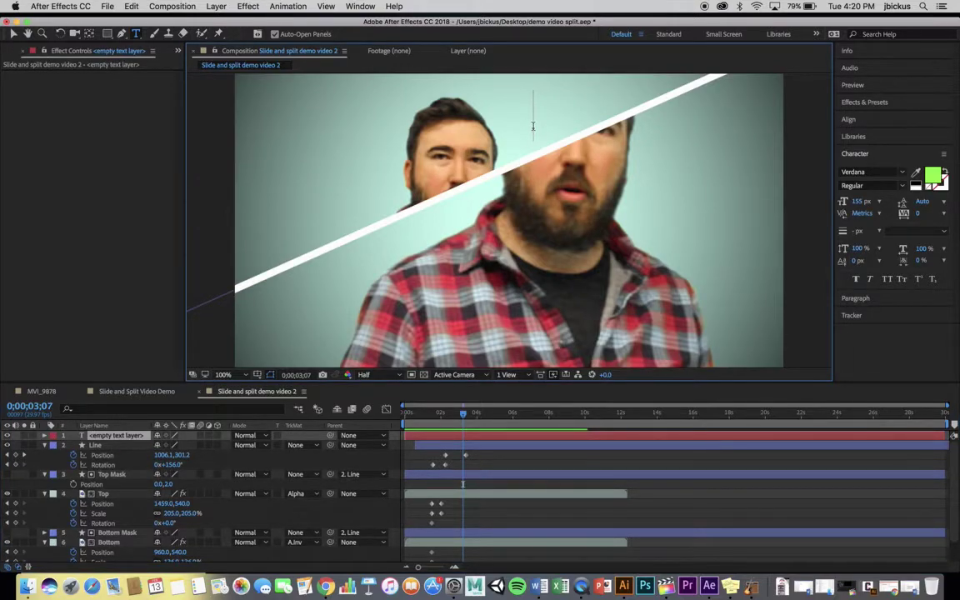
type("B")
key("BackSpace")
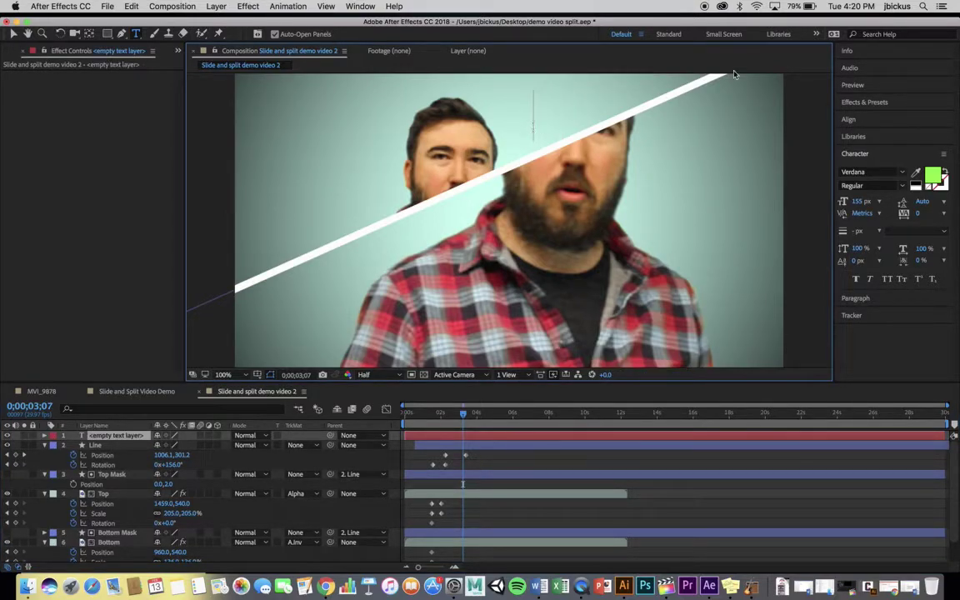
left_click(932, 174)
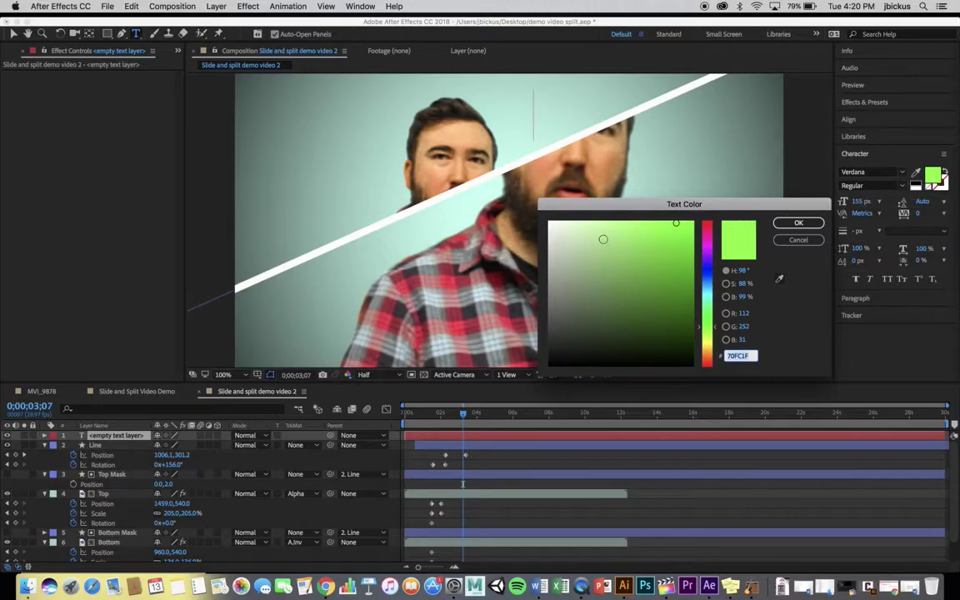
type("ffffff")
left_click(798, 222)
Step: Enter the lowercase surname as the content of the new white text layer
type("ickus")
key("BackSpace")
type("\\\\\\")
key("BackSpace")
key("BackSpace")
key("BackSpace")
key("BackSpace")
key("BackSpace")
key("BackSpace")
key("BackSpace")
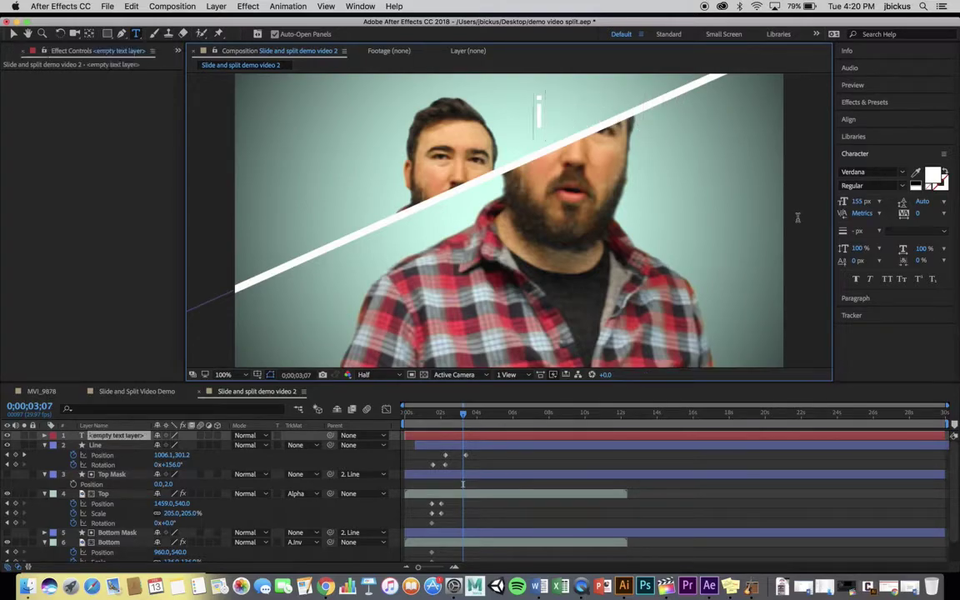
type("bi")
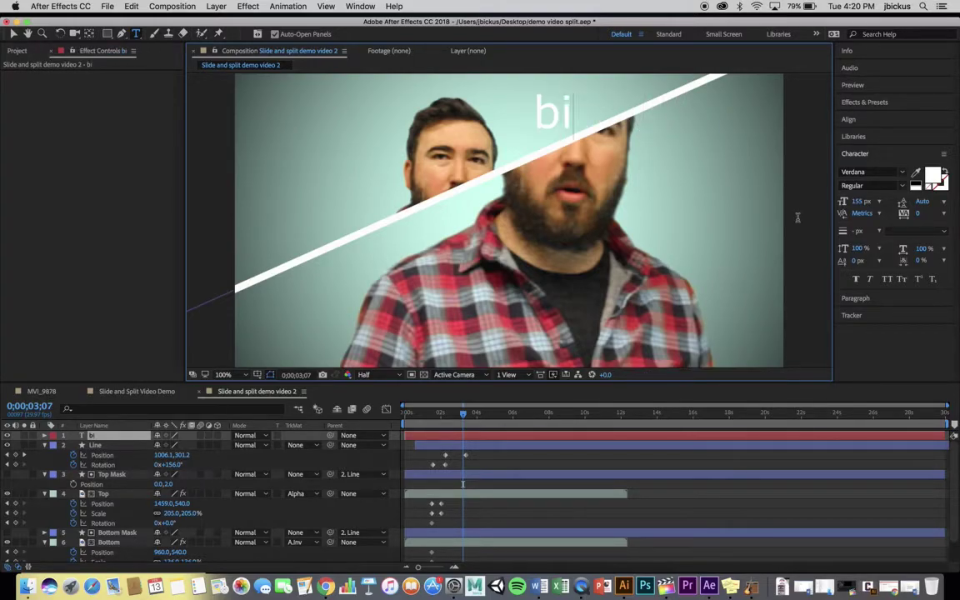
type("ckus")
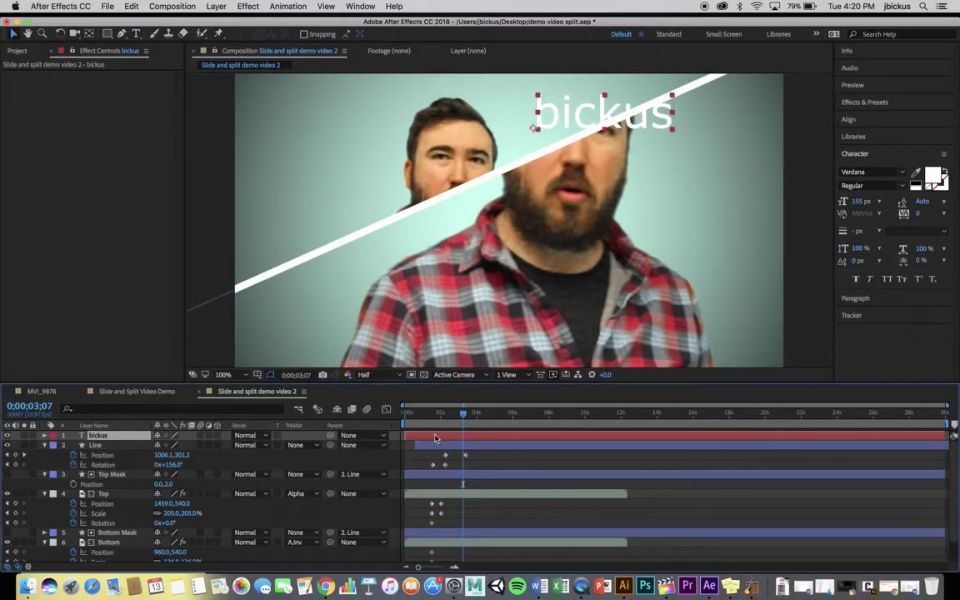
Step: Make the text layer start at 0;00;03;10 and align it along the line's upper edge with Rotation at -23°
left_click(471, 415)
left_click_drag(471, 419, 466, 421)
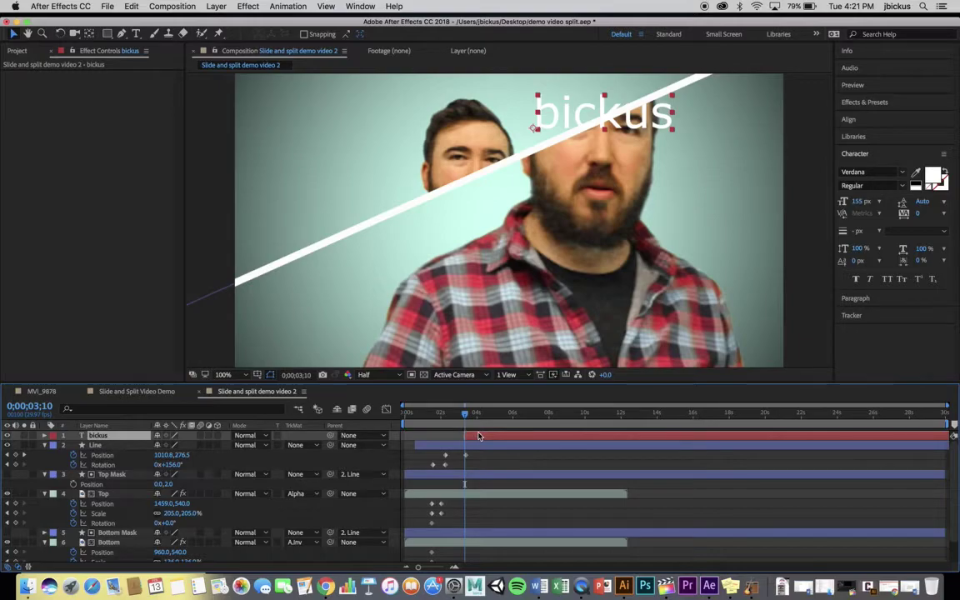
left_click(672, 98)
key("r")
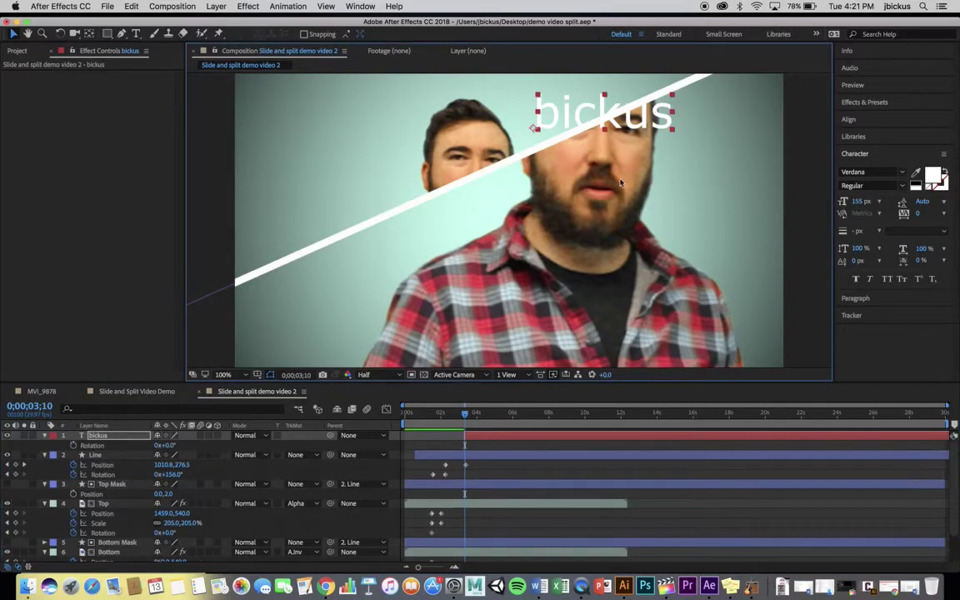
left_click_drag(163, 445, 146, 435)
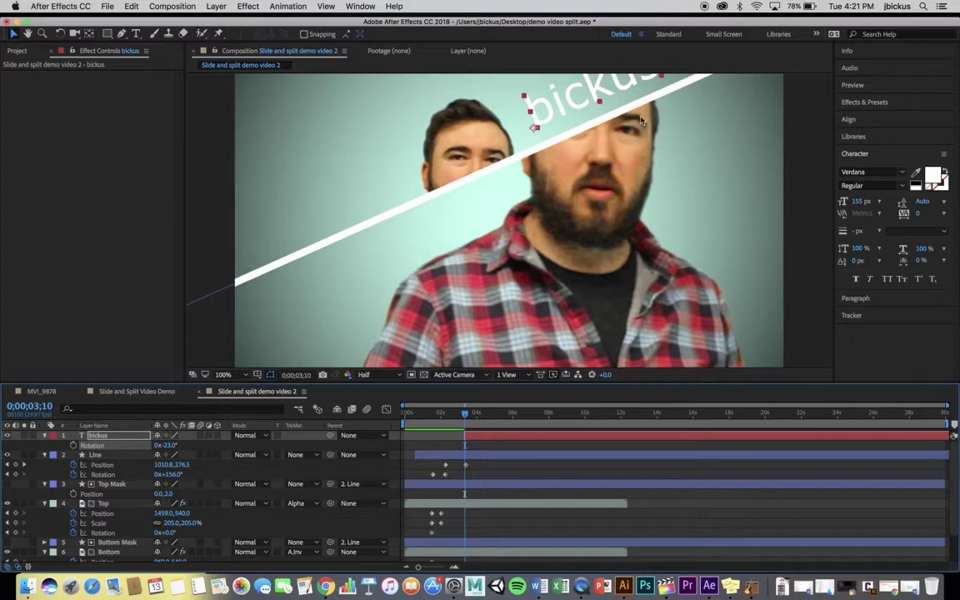
left_click_drag(572, 98, 552, 122)
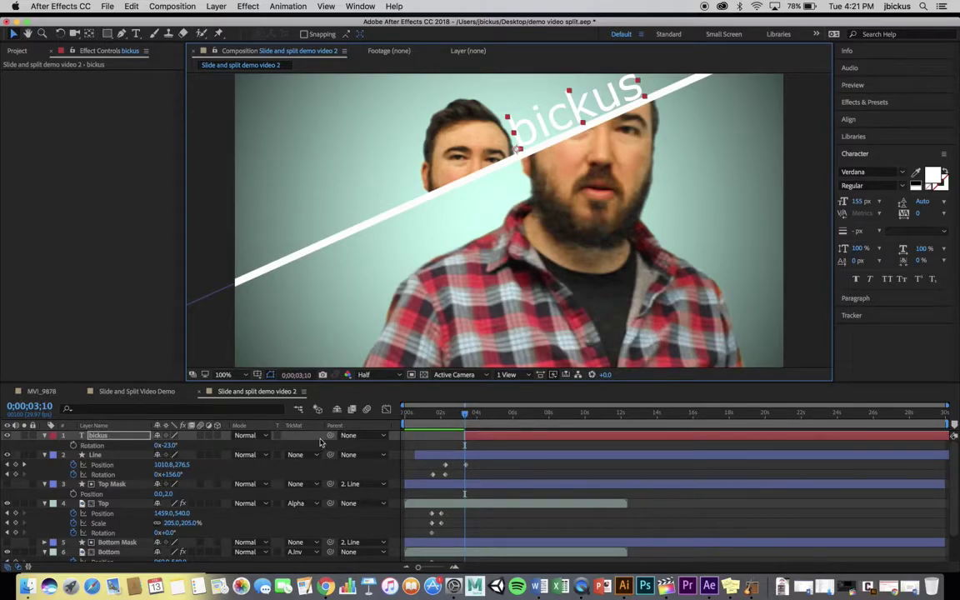
Step: Parent the text layer to the Line layer and play the composition from the beginning
left_click_drag(332, 439, 129, 462)
key("Home")
key("space")
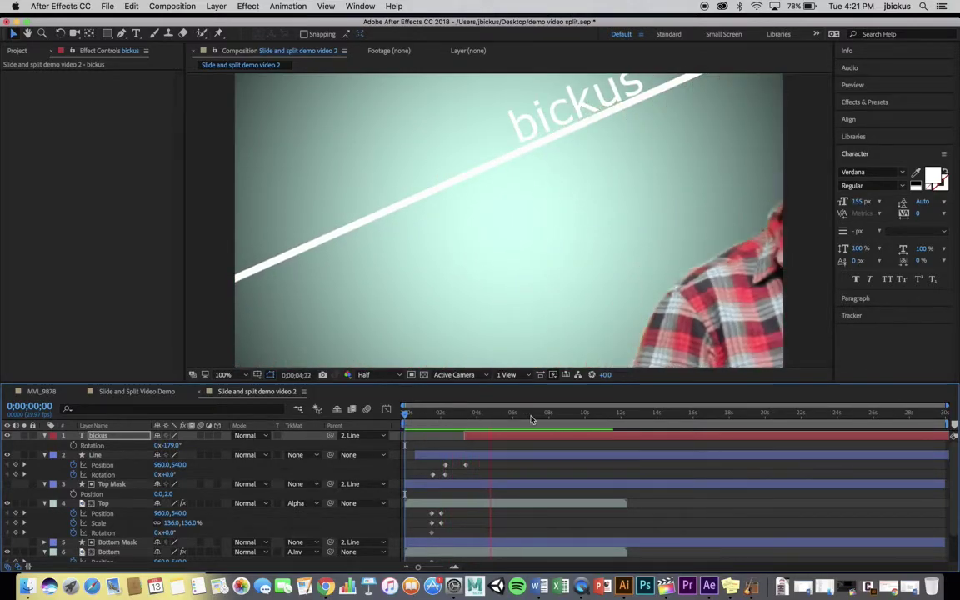
key("space")
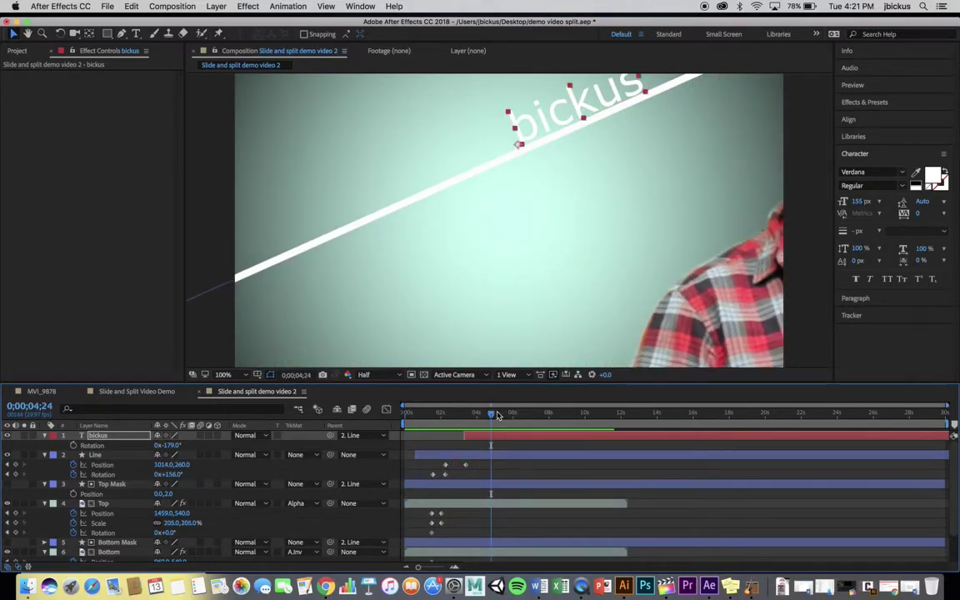
Step: Animate the Line layer's Position from a hold keyframe at 0;00;04;14 to 1089, 754 at 0;00;05;05
key("shift+Page_Up")
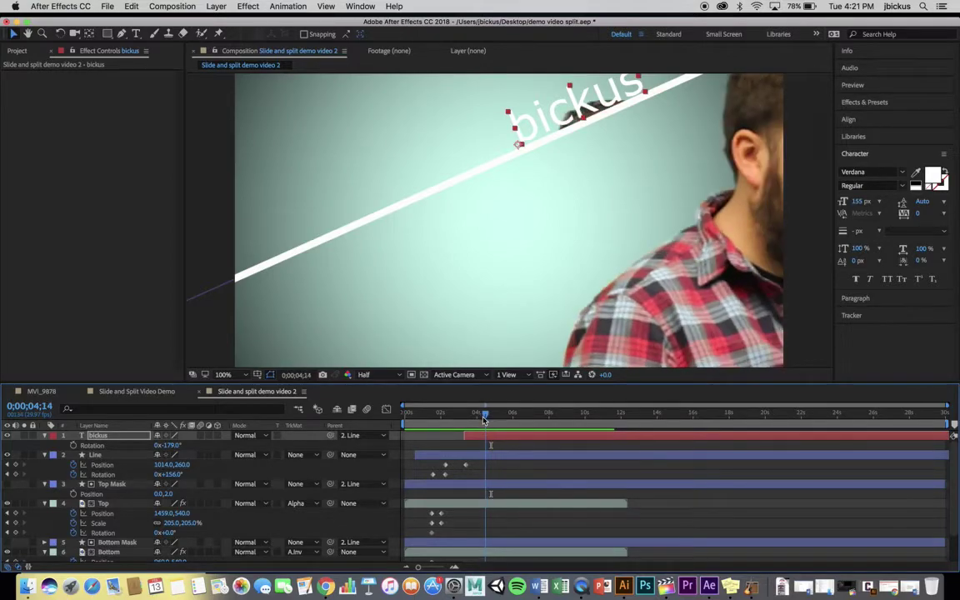
left_click(97, 455)
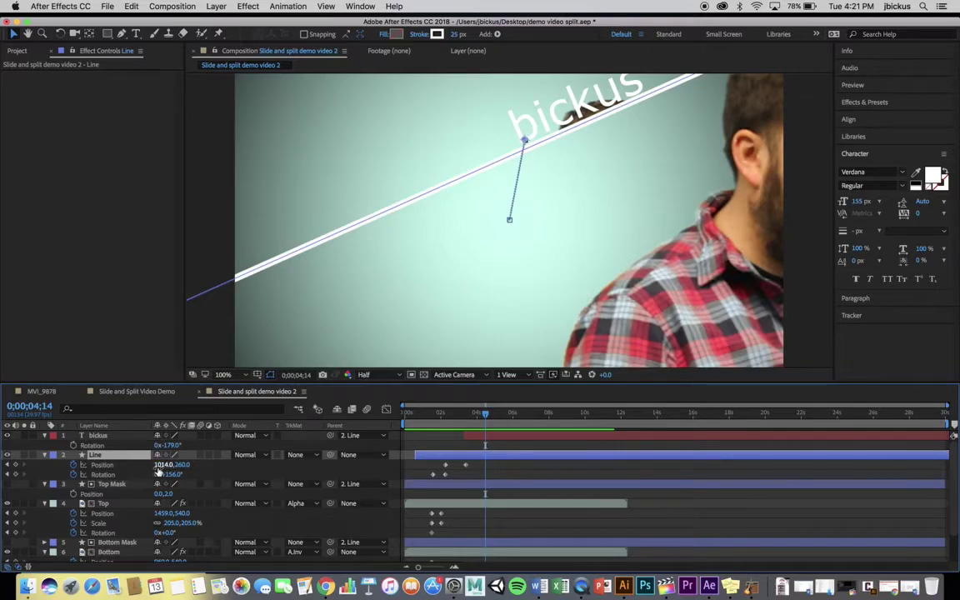
left_click(15, 465)
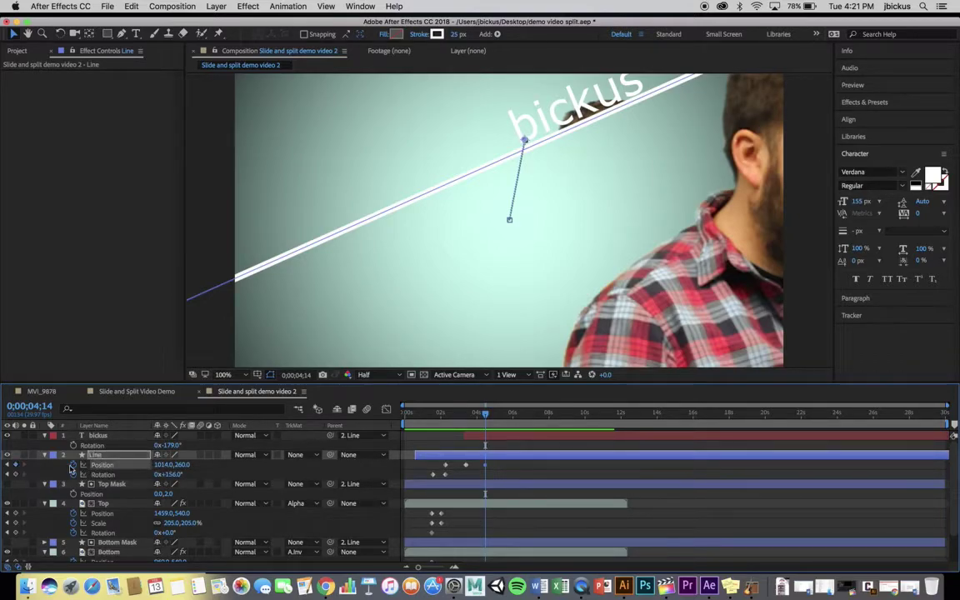
left_click_drag(485, 416, 497, 414)
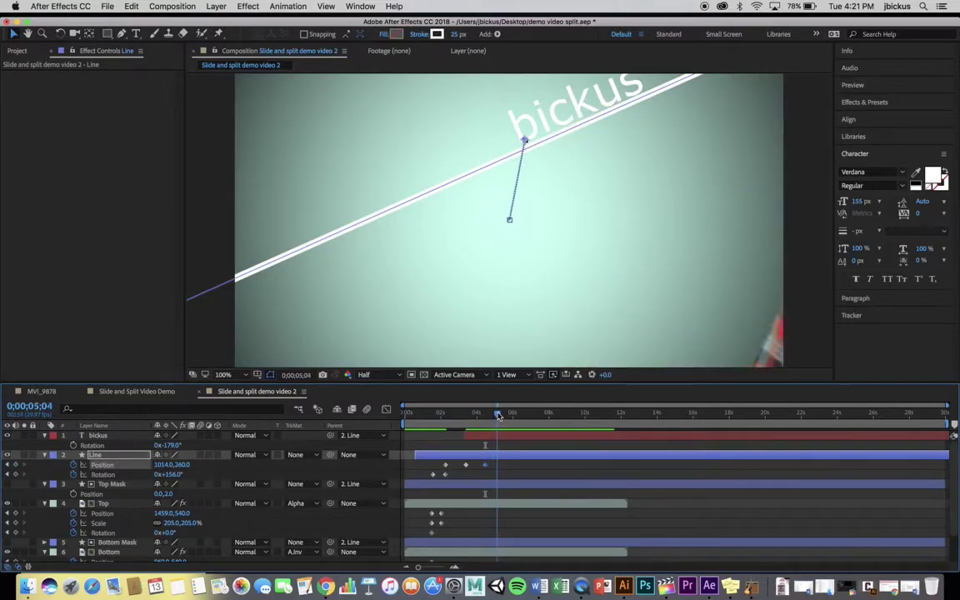
left_click_drag(164, 471, 484, 444)
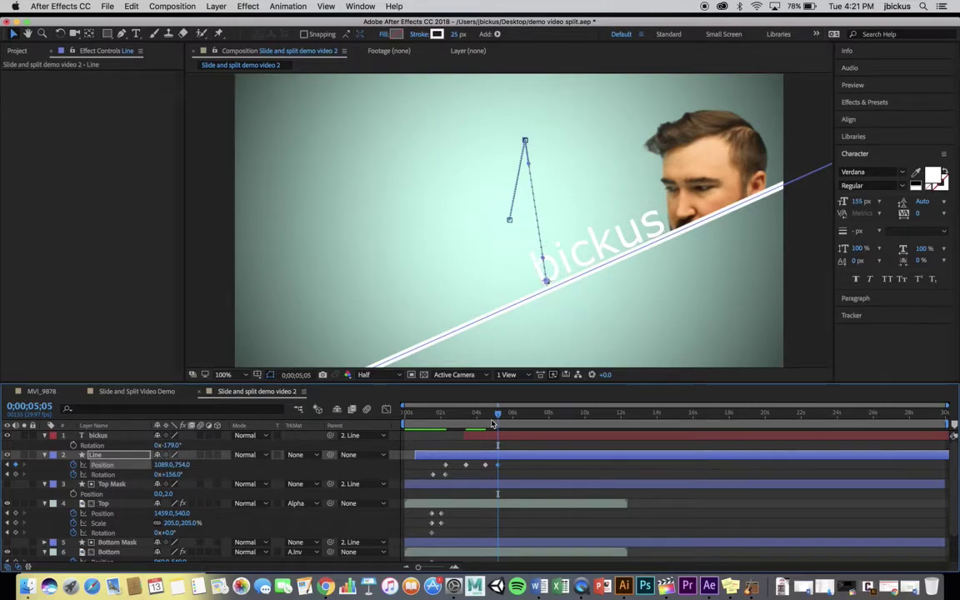
Step: Animate the Line layer's Rotation from 156° at 0;00;04;12 to 300° at 0;00;05;05 and preview from the beginning
left_click_drag(498, 416, 484, 421)
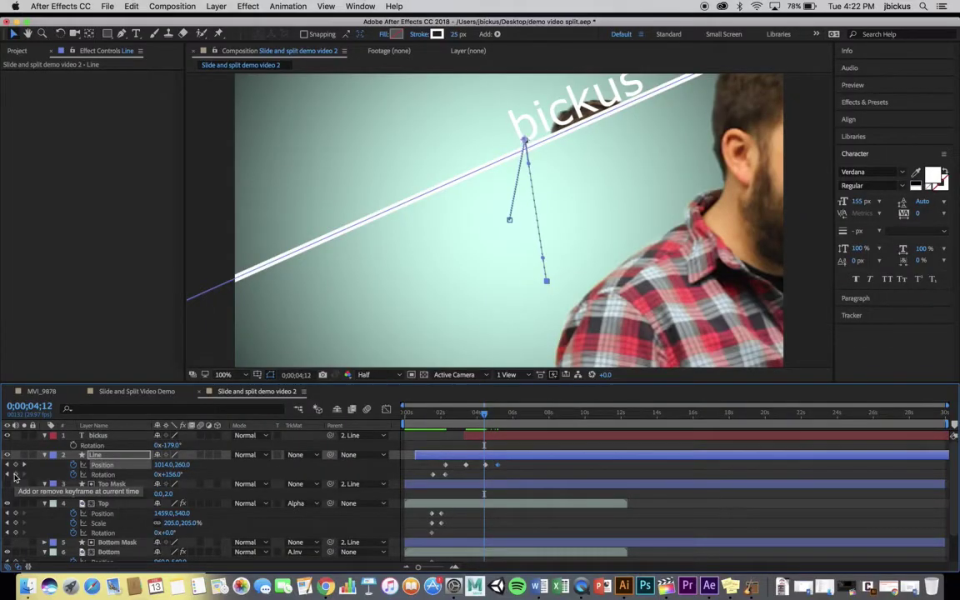
left_click(14, 477)
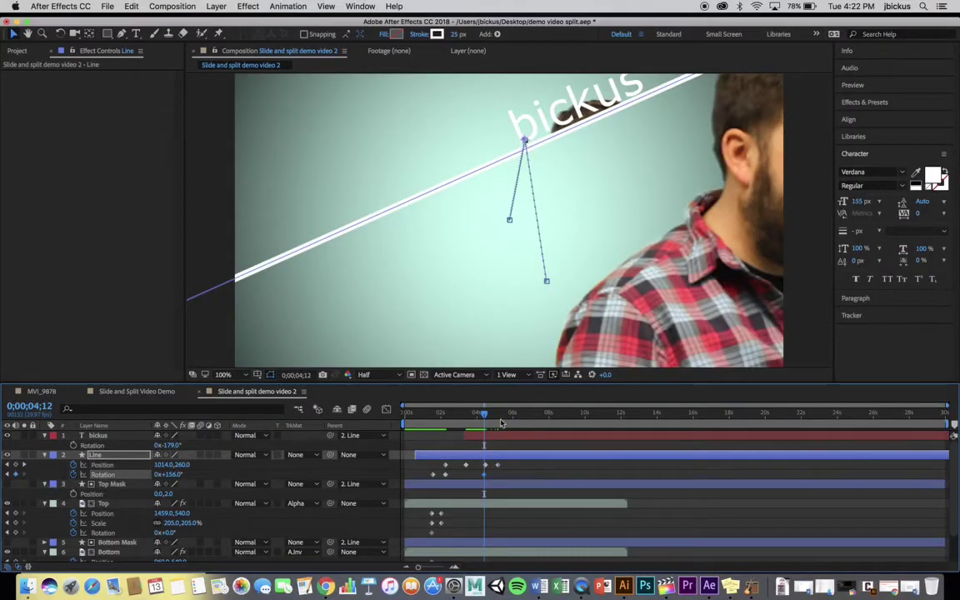
left_click_drag(485, 416, 498, 419)
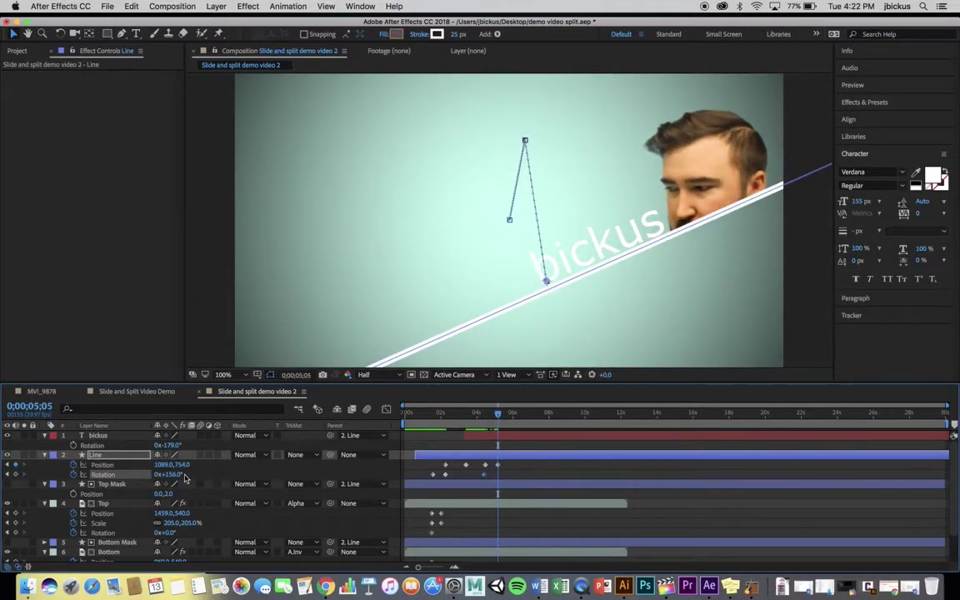
left_click_drag(177, 474, 267, 488)
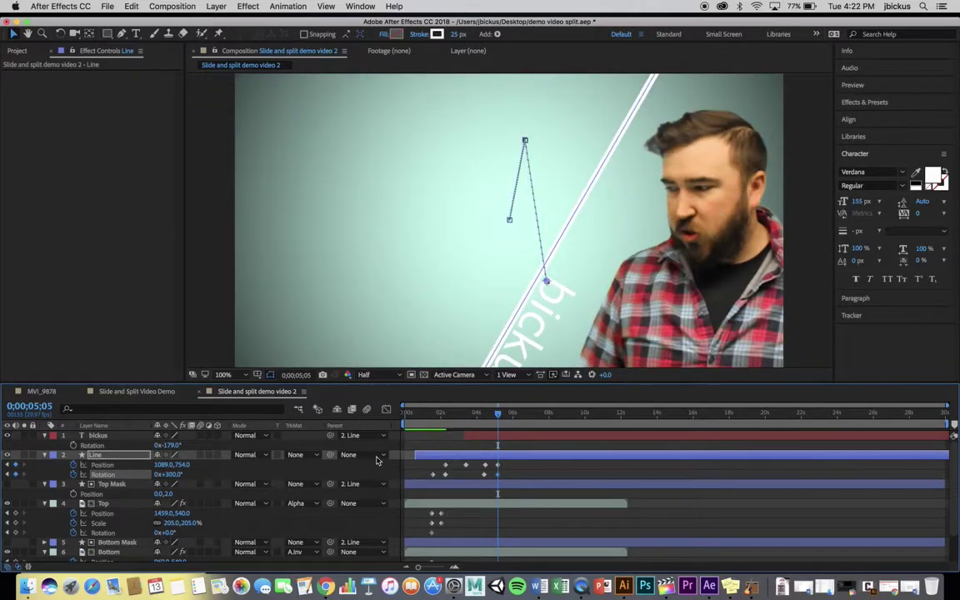
key("space")
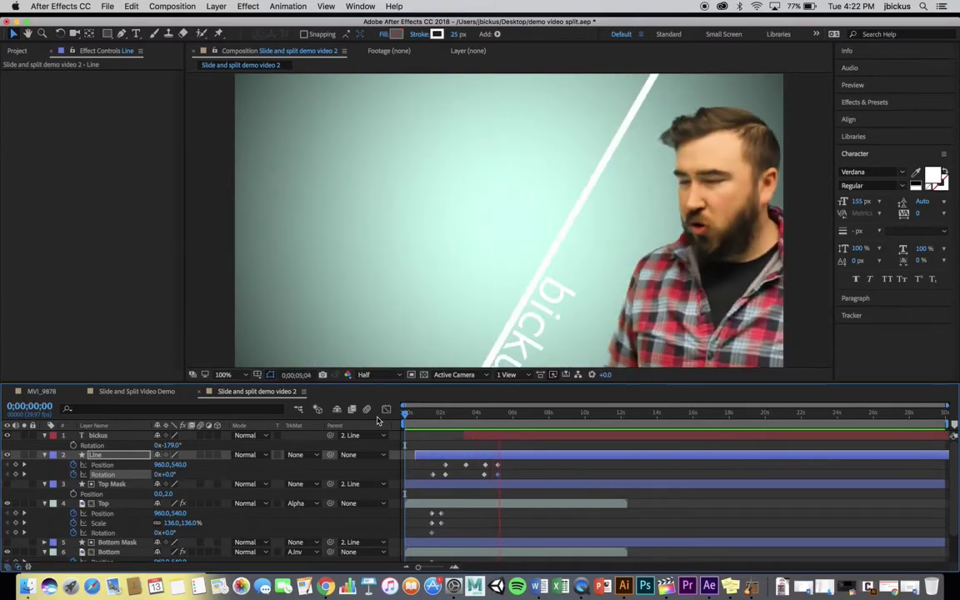
key("space")
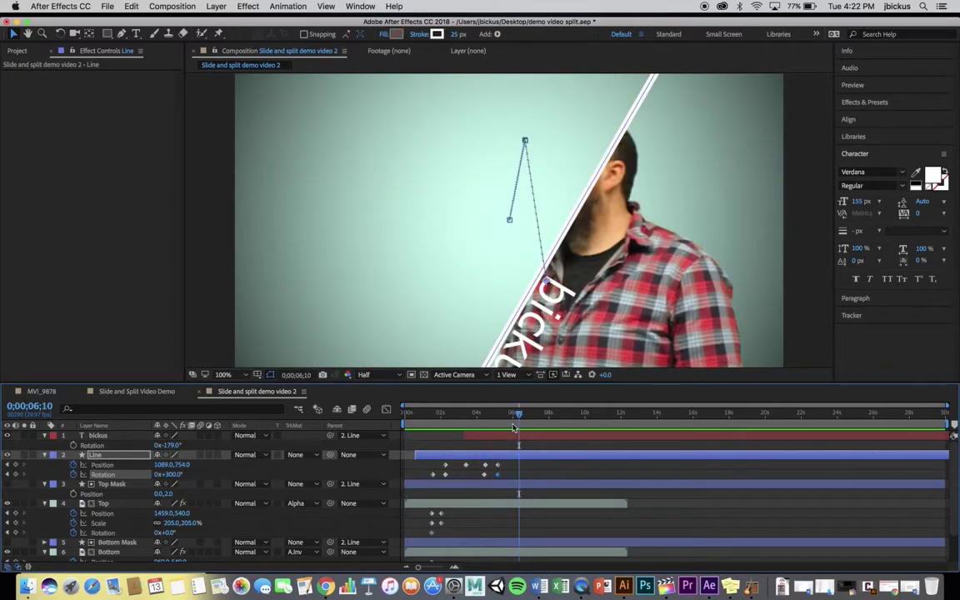
Step: Trim the name text layer so it ends at about 0;00;06;13 and preview the composition from 0;00;02;14
left_click_drag(514, 417, 491, 424)
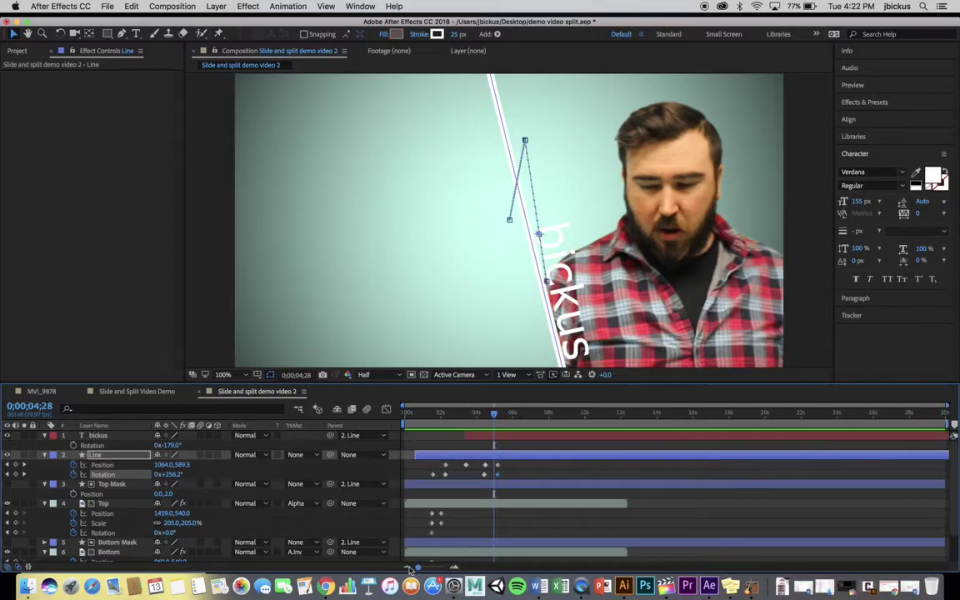
right_click(503, 437)
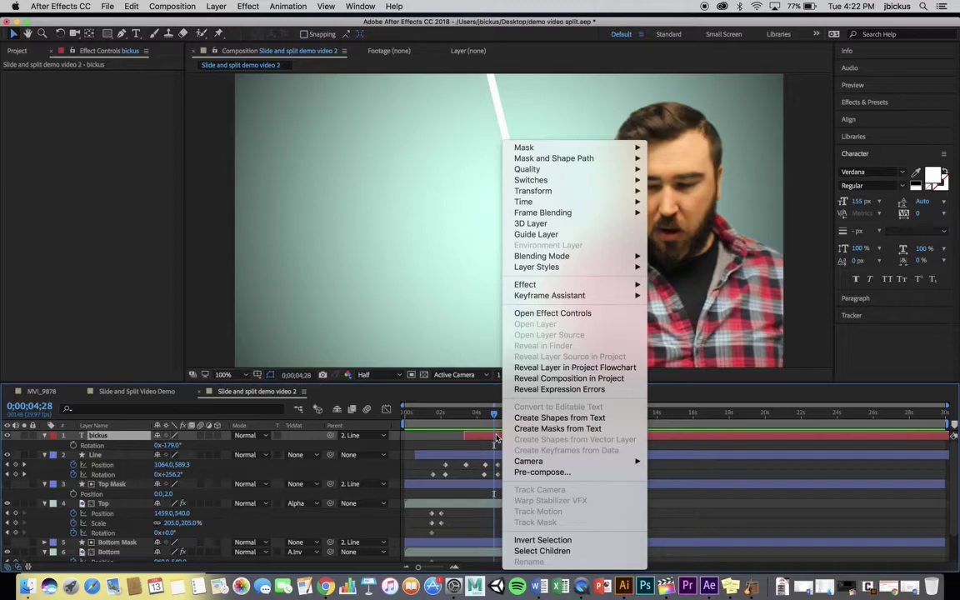
left_click(496, 438)
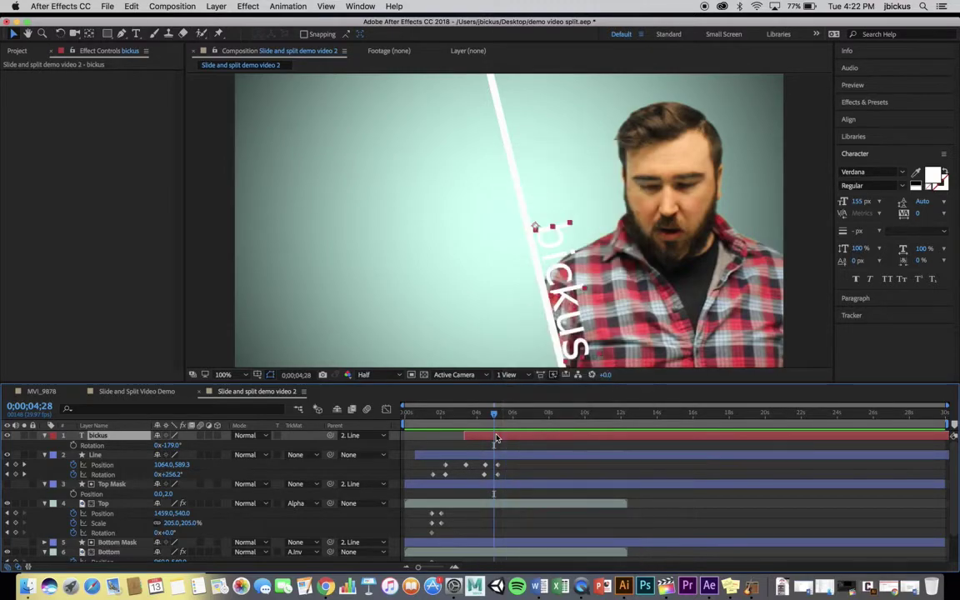
left_click_drag(935, 440, 396, 442)
left_click_drag(475, 440, 597, 444)
left_click_drag(490, 414, 520, 433)
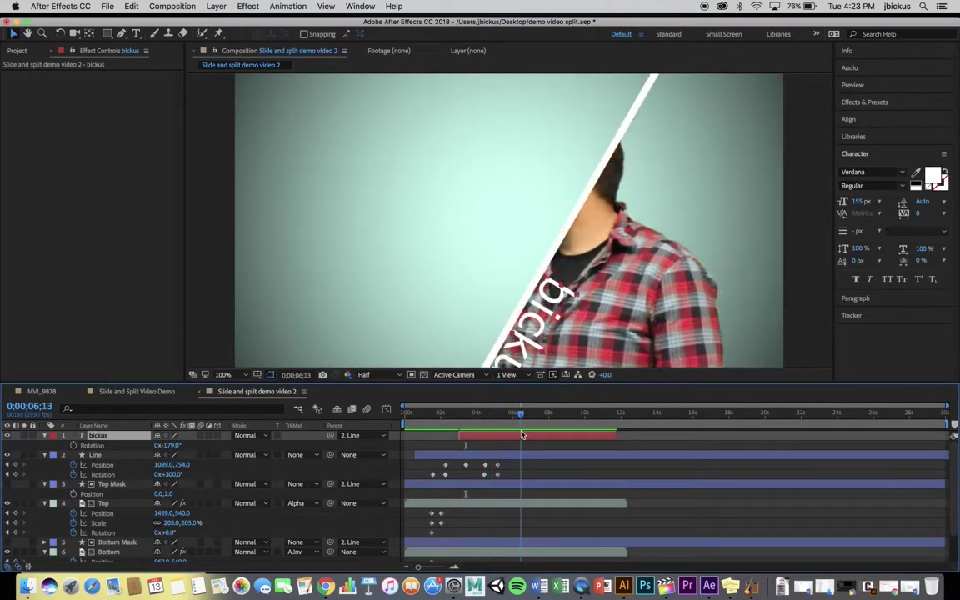
left_click_drag(615, 435, 450, 425)
key("space")
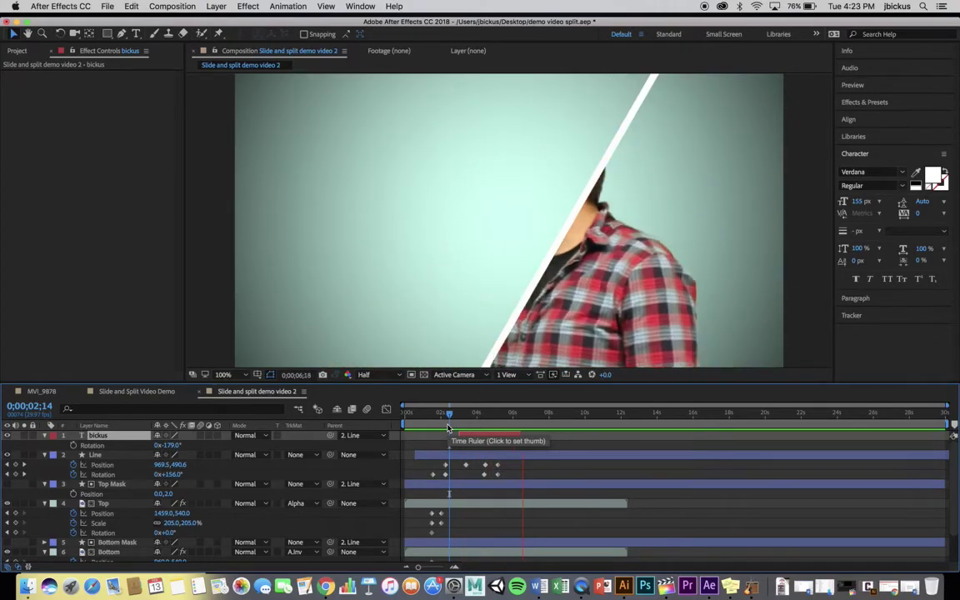
key("space")
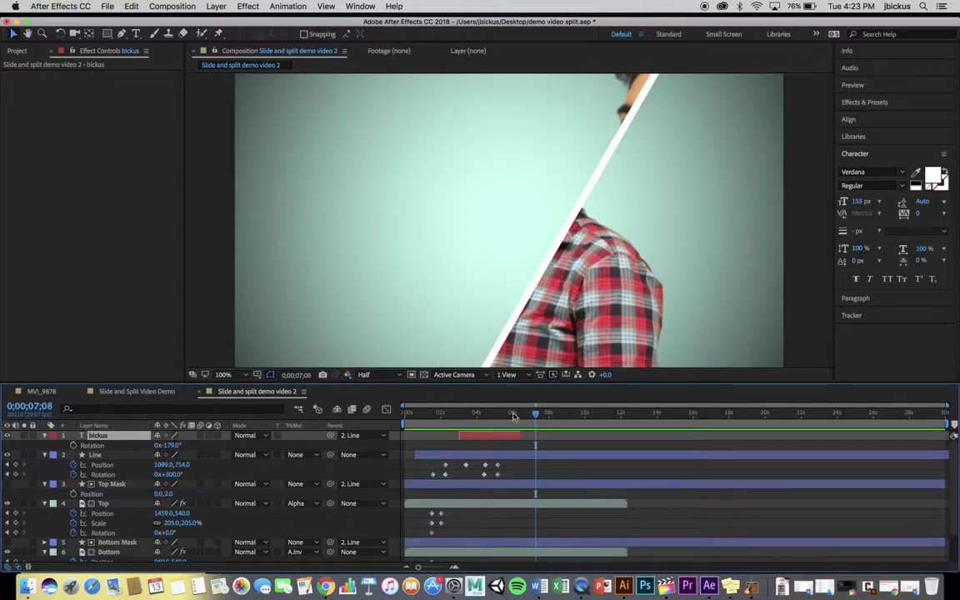
Step: Animate the name text layer's Opacity from 100% at 0;00;05;22 to 0% at 0;00;06;08 and scrub through the fade
left_click(508, 414)
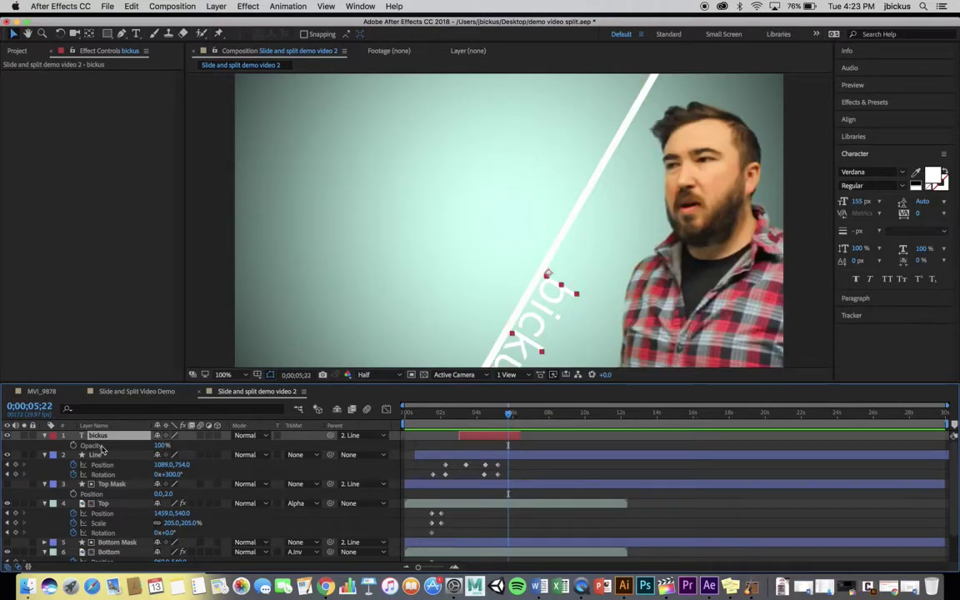
left_click(73, 446)
left_click(517, 414)
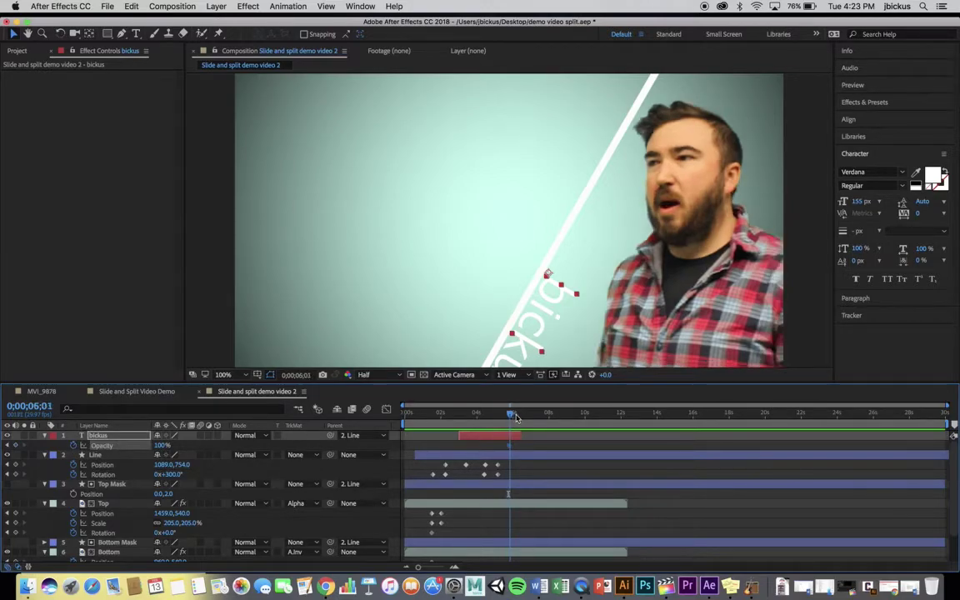
key("Page_Up")
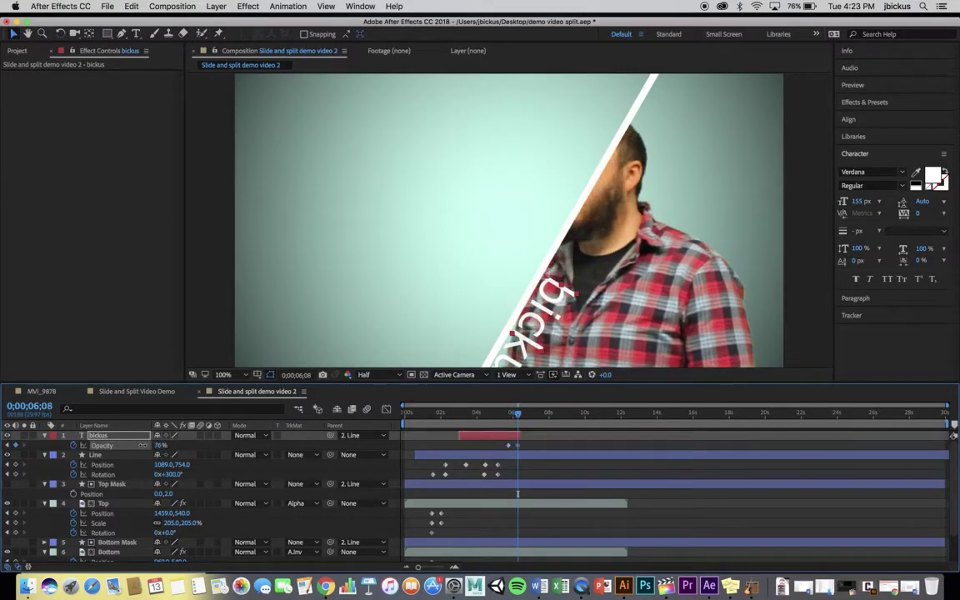
left_click_drag(161, 447, 100, 447)
left_click(492, 413)
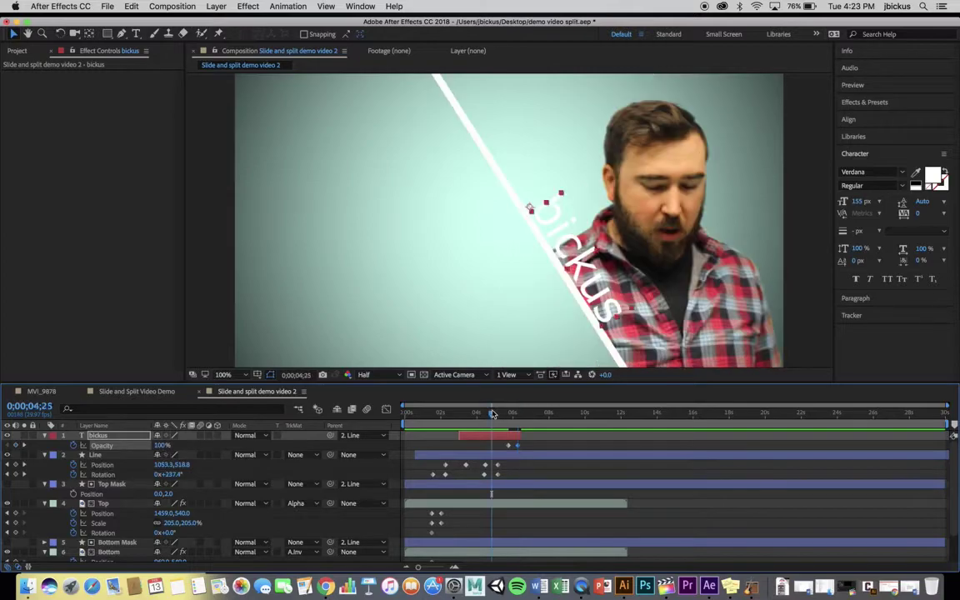
left_click_drag(492, 413, 526, 413)
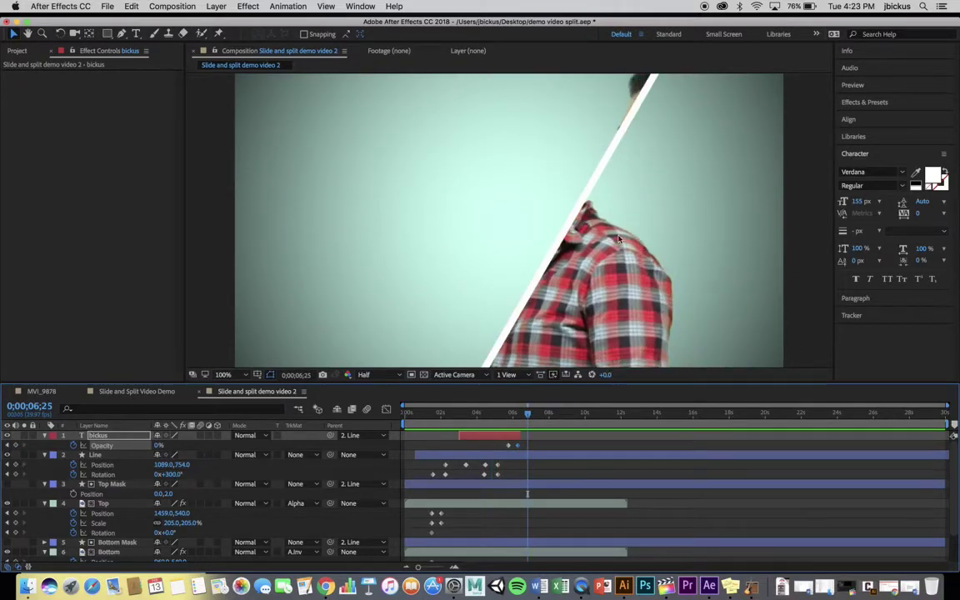
Step: Try the Black & White color correction effect on the Top layer and return to the start of the composition
left_click(112, 503)
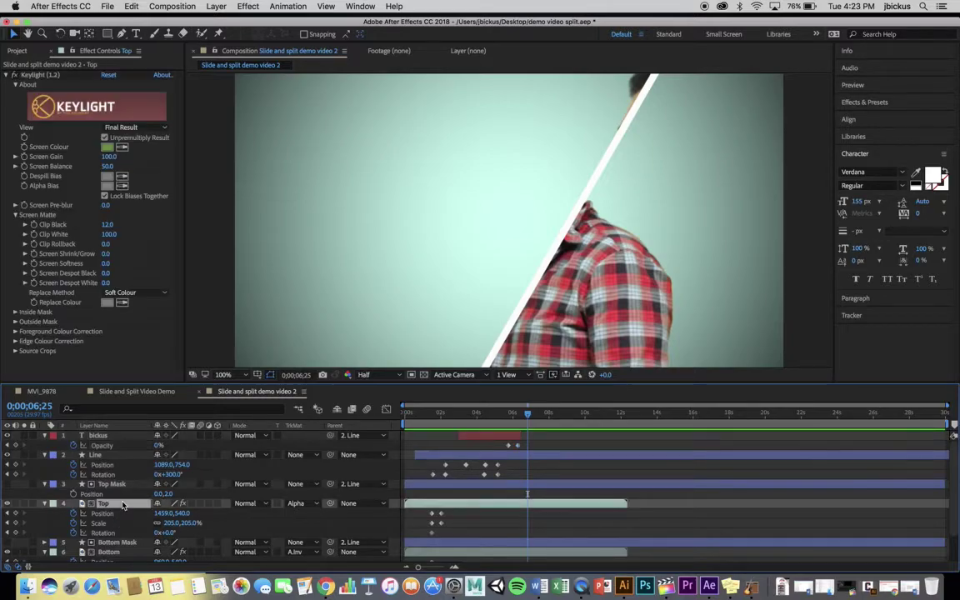
left_click_drag(451, 414, 426, 417)
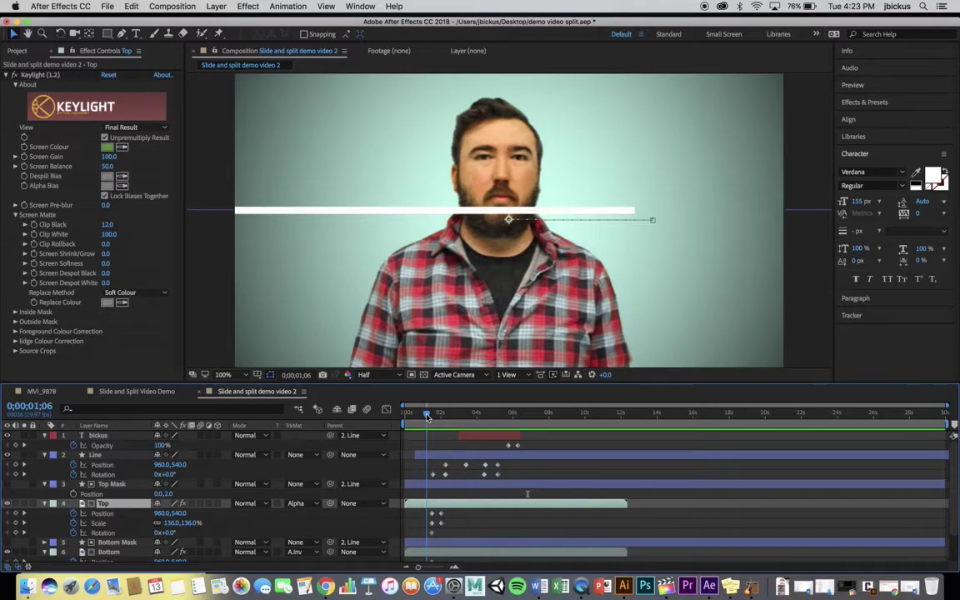
left_click(248, 7)
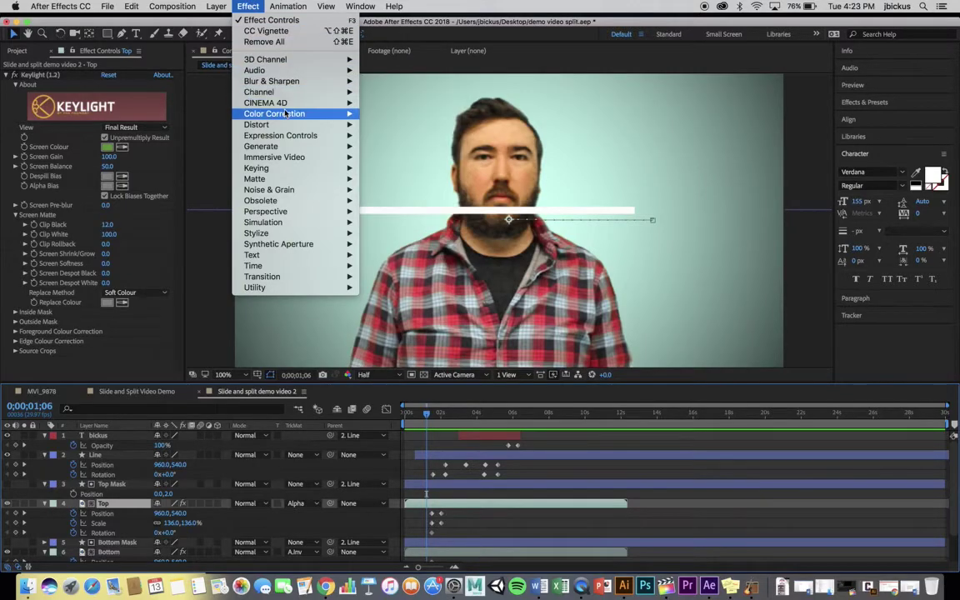
mouse_move(342, 114)
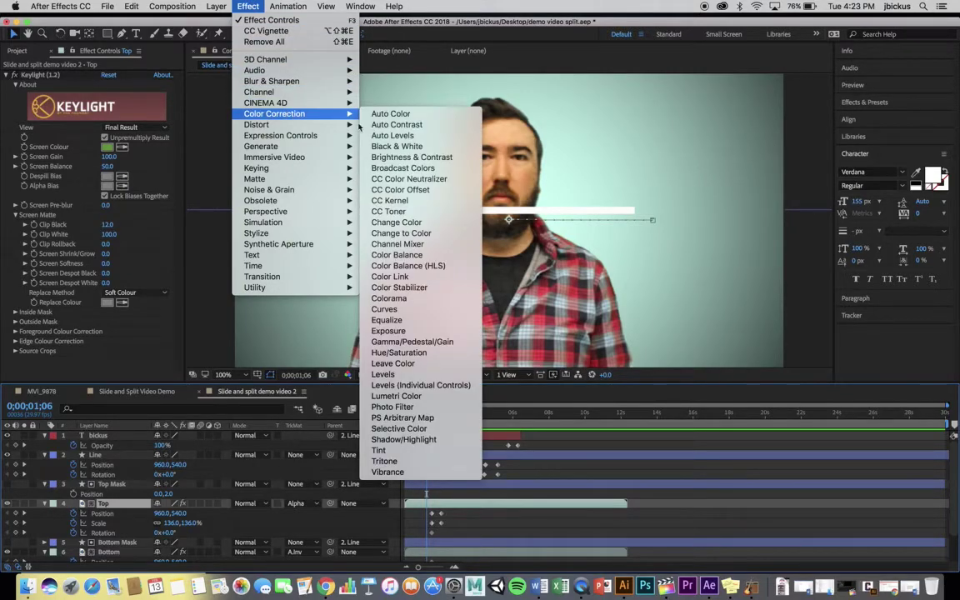
left_click(413, 150)
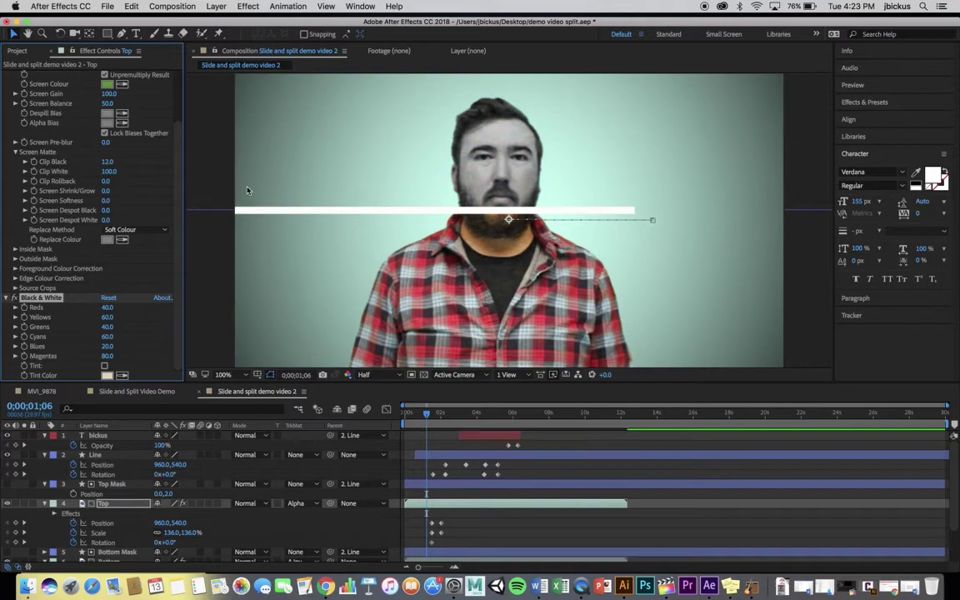
left_click(419, 416)
left_click_drag(419, 416, 405, 418)
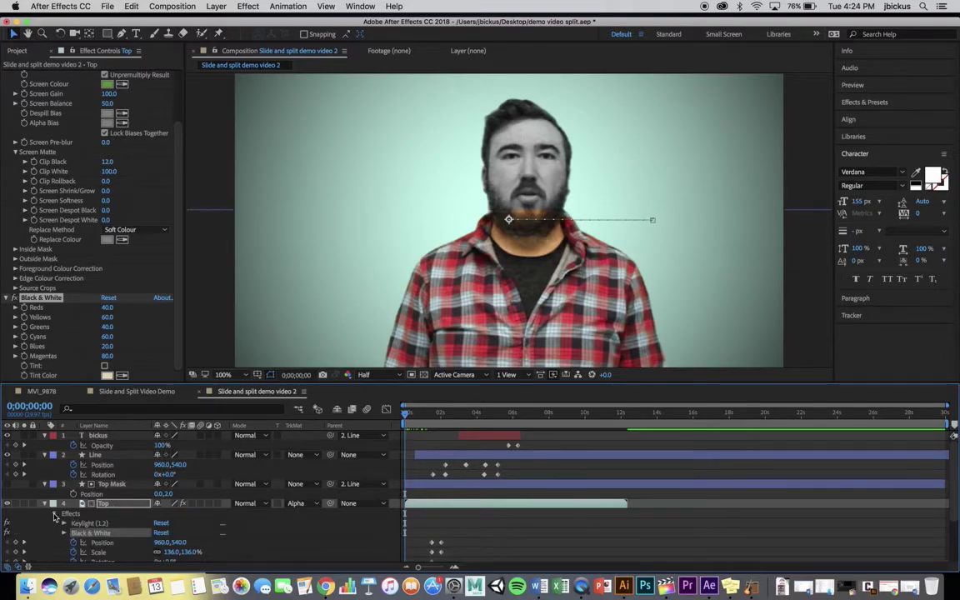
Step: Try Reds at 163 in the Top layer's Black & White effect, undo that change, and delete the effect
scroll(111, 533, "down", 2)
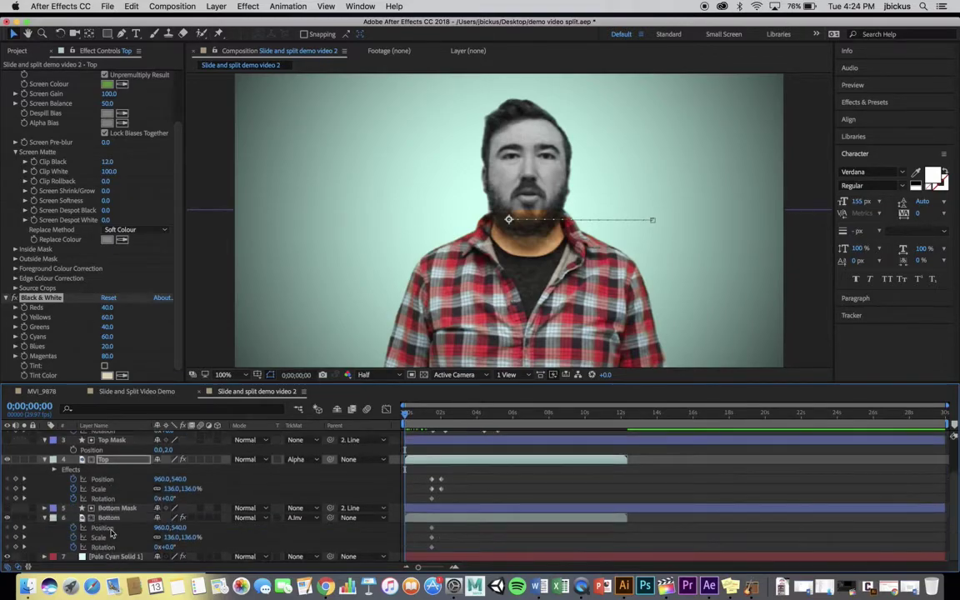
left_click(56, 471)
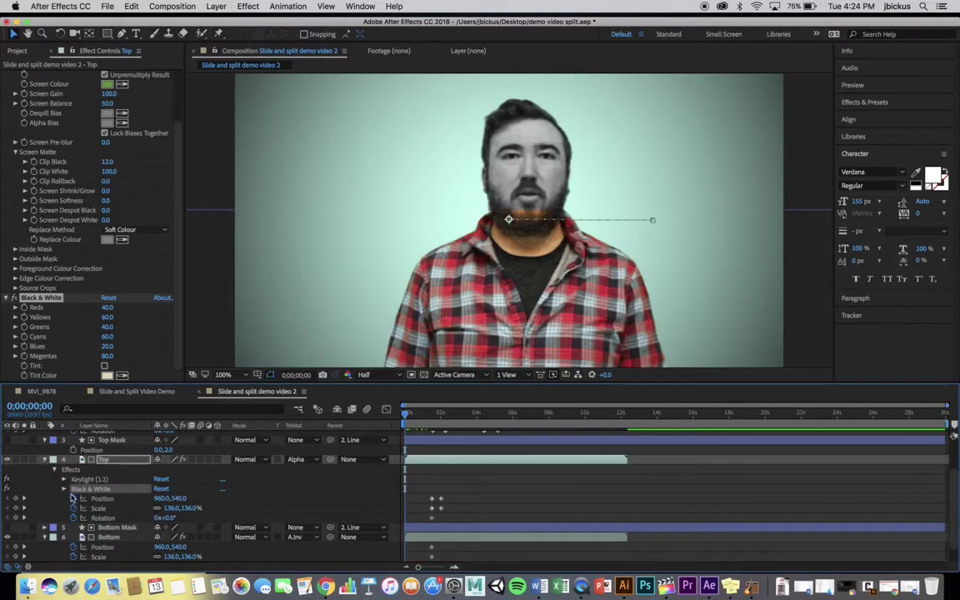
left_click(64, 490)
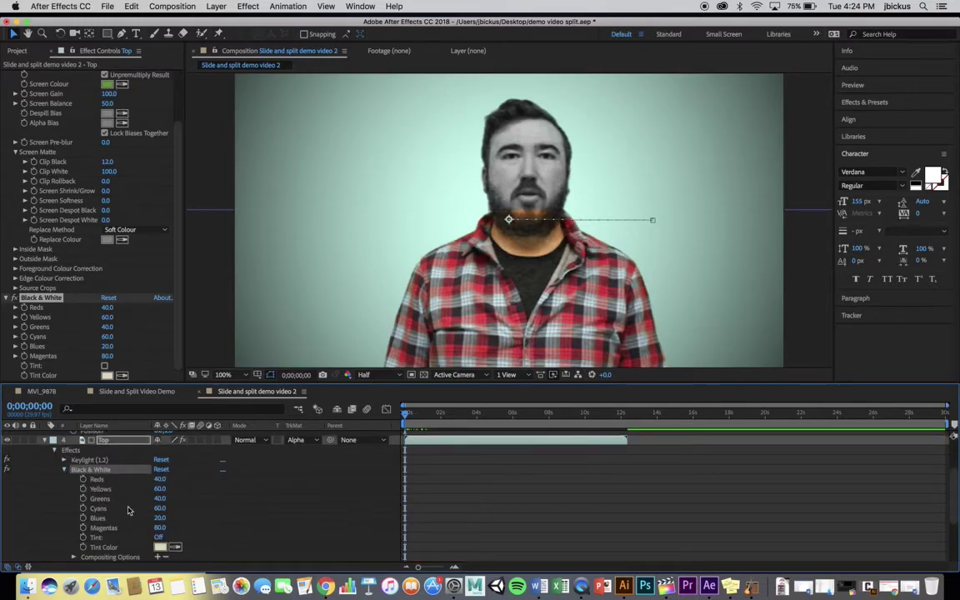
scroll(170, 510, "down", 2)
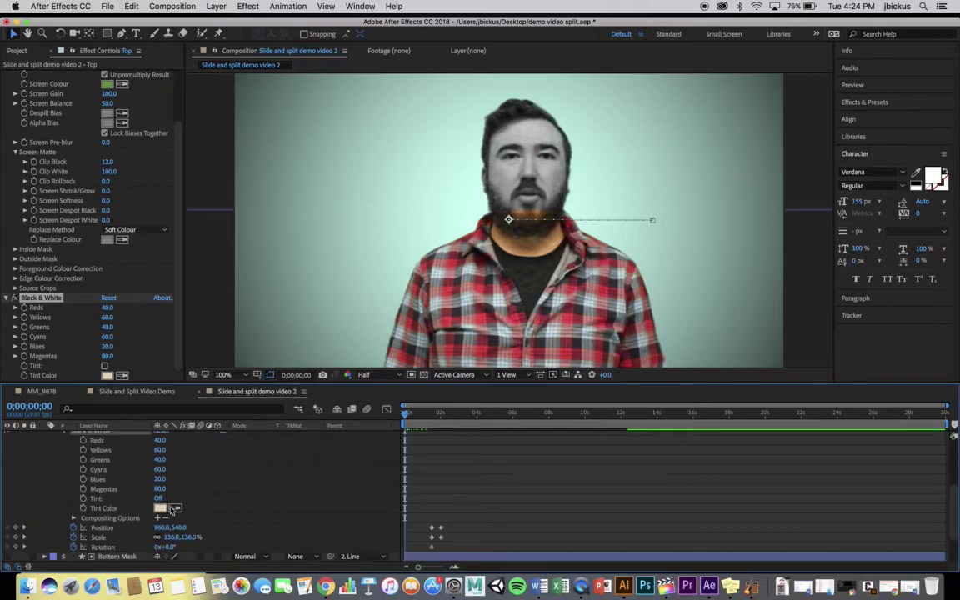
scroll(170, 510, "up", 2)
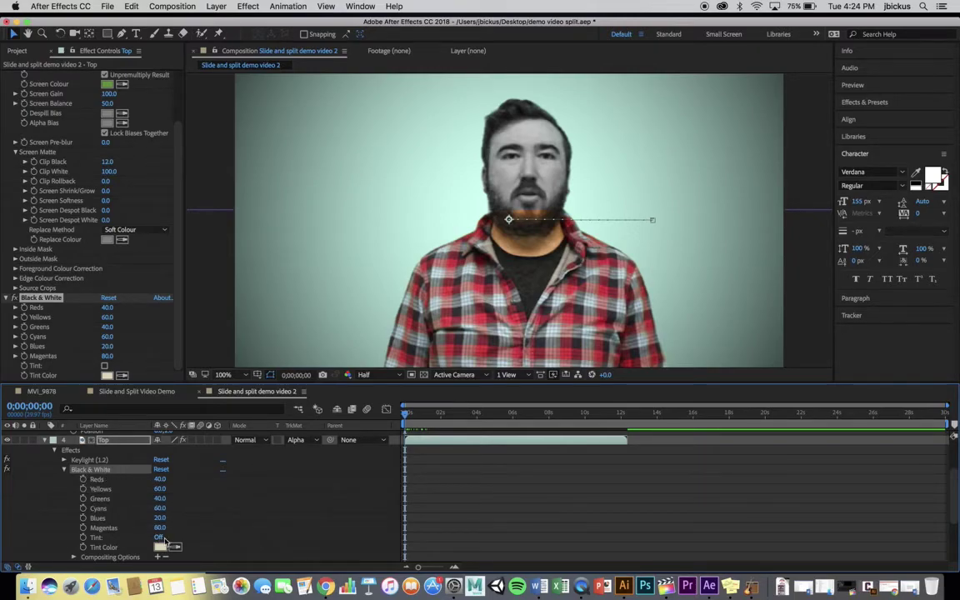
left_click(159, 537)
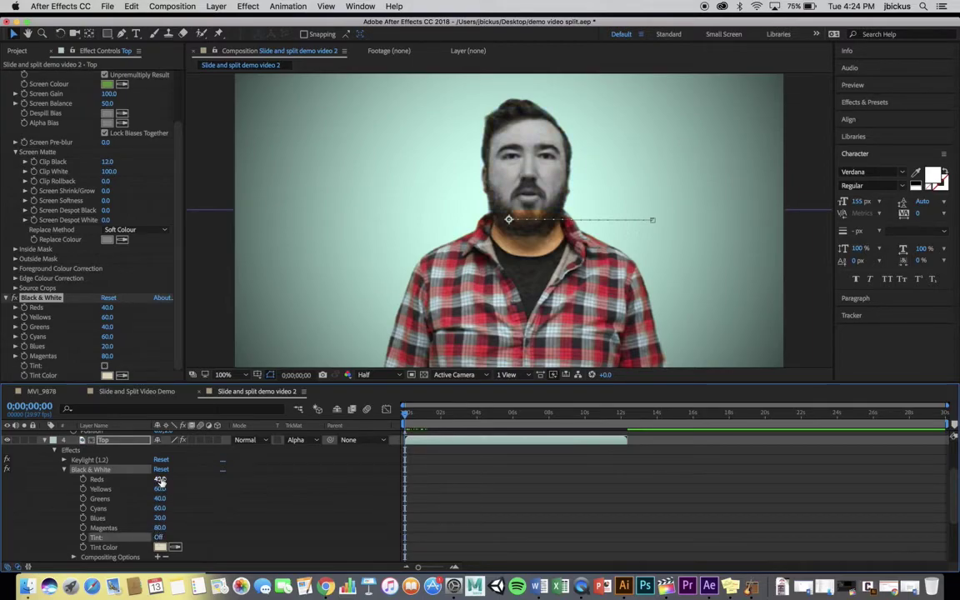
left_click_drag(165, 479, 224, 475)
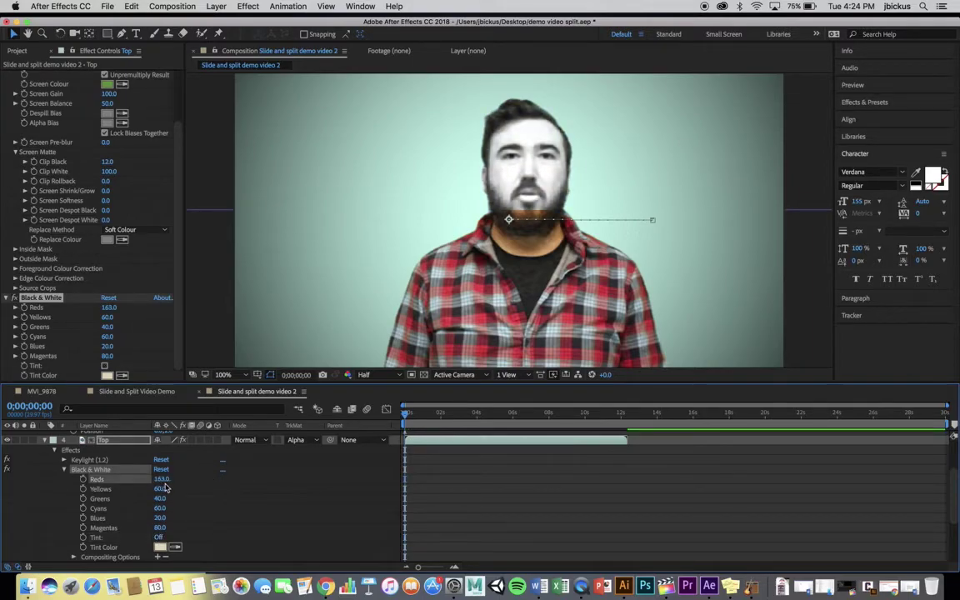
key("super+z")
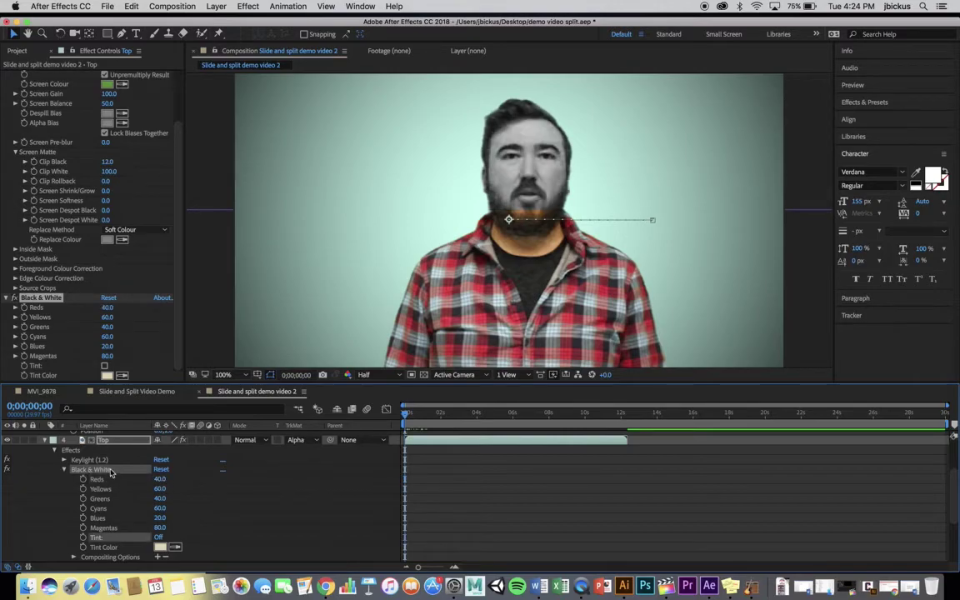
key("Delete")
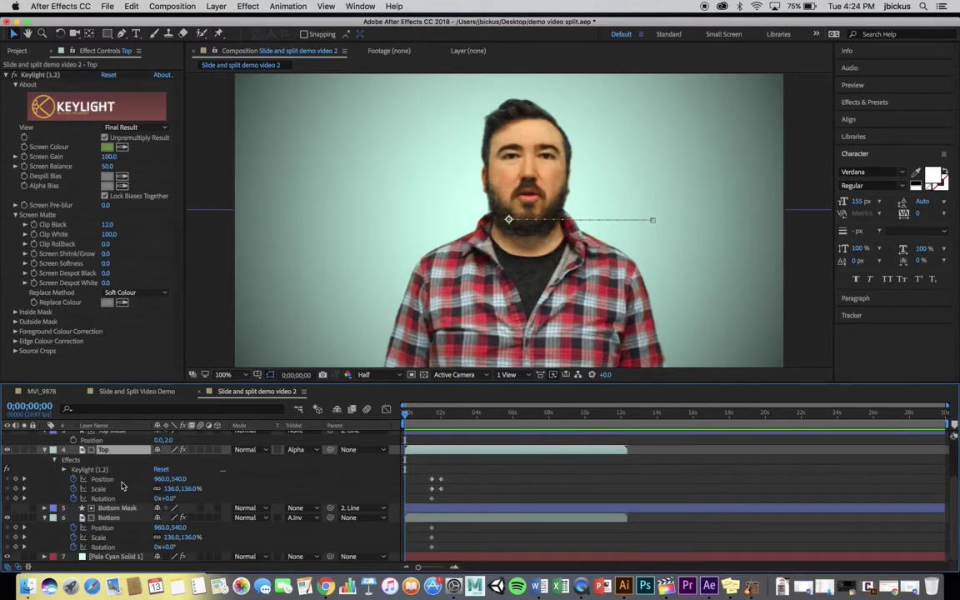
Step: Apply the Tint color correction effect to the Top layer and set its Amount to Tint to 0%
left_click(247, 6)
mouse_move(283, 114)
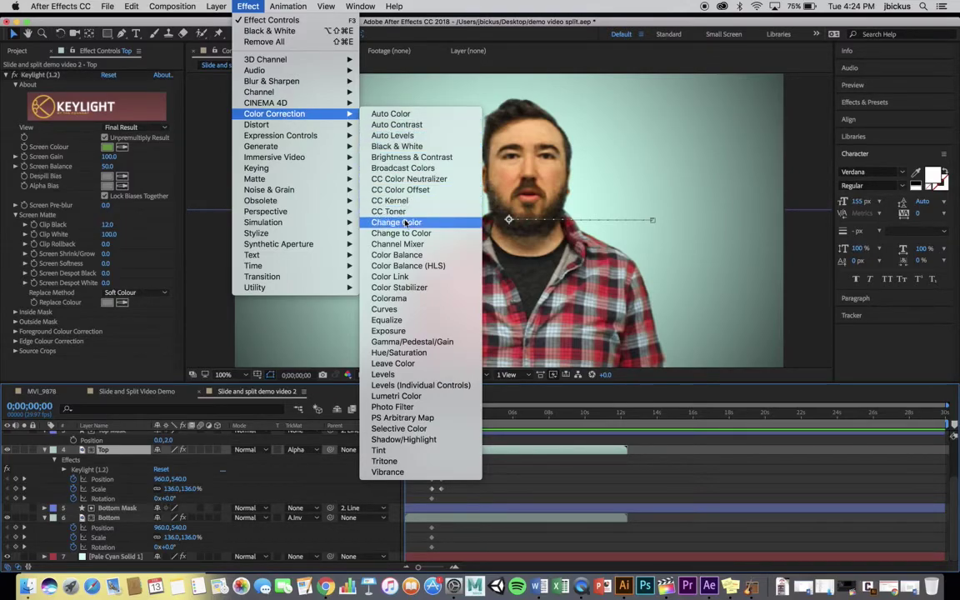
left_click(392, 439)
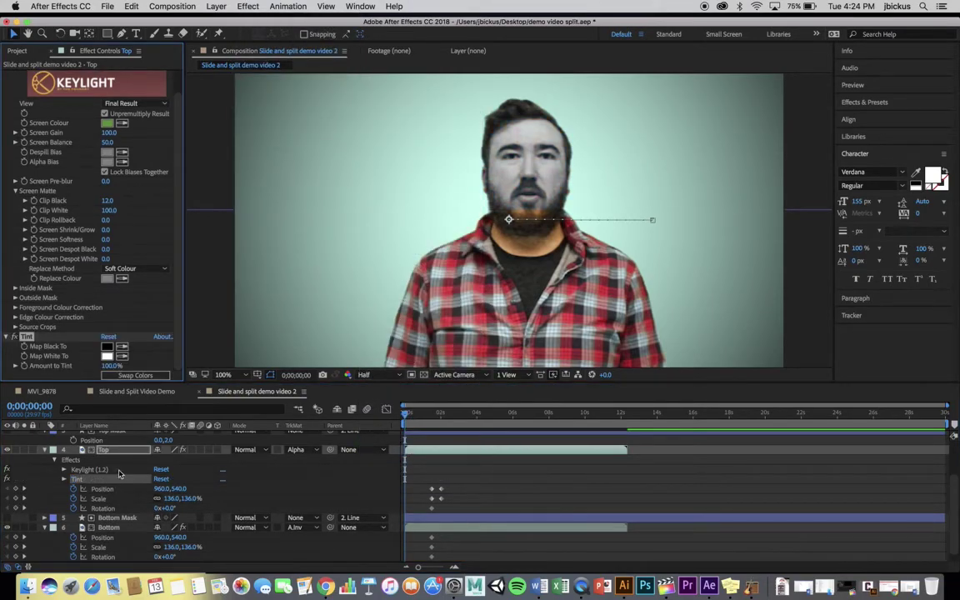
left_click(63, 480)
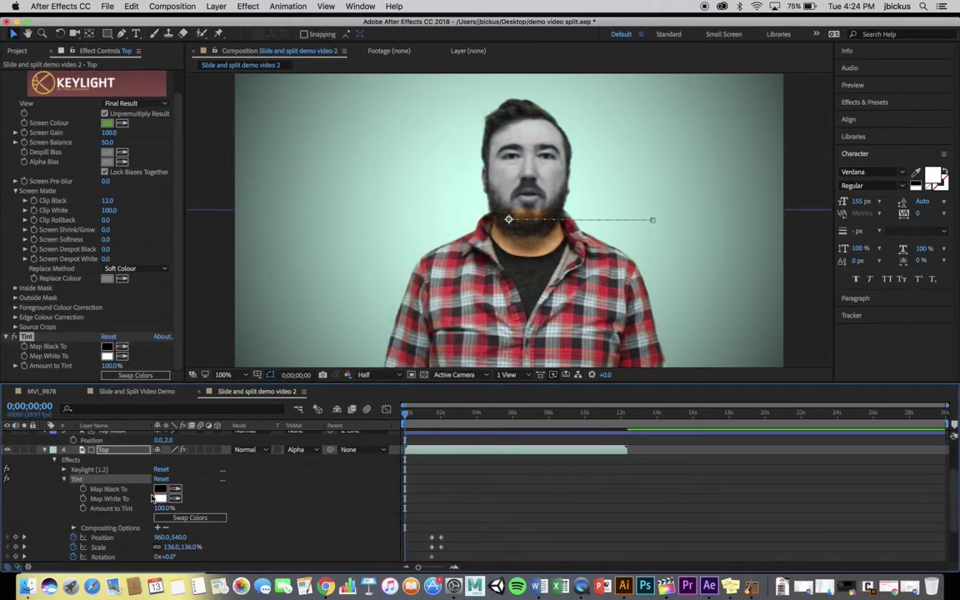
left_click_drag(163, 507, 132, 509)
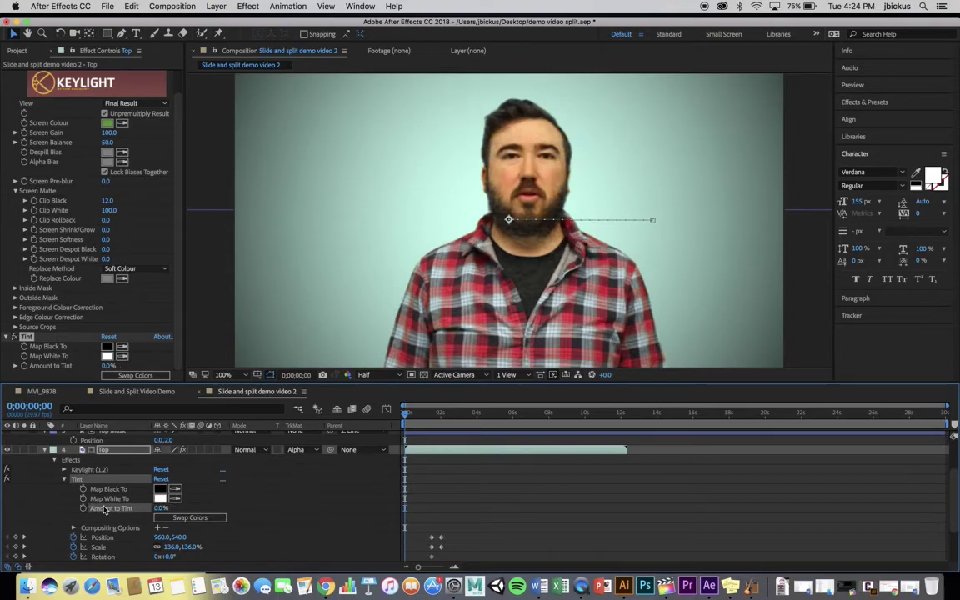
Step: Keyframe the Top layer's Amount to Tint at 0% at 0;00;00;00 and 0;00;01;11, then 100% at 0;00;01;16, and preview from the beginning
left_click(82, 508)
left_click_drag(404, 418, 429, 424)
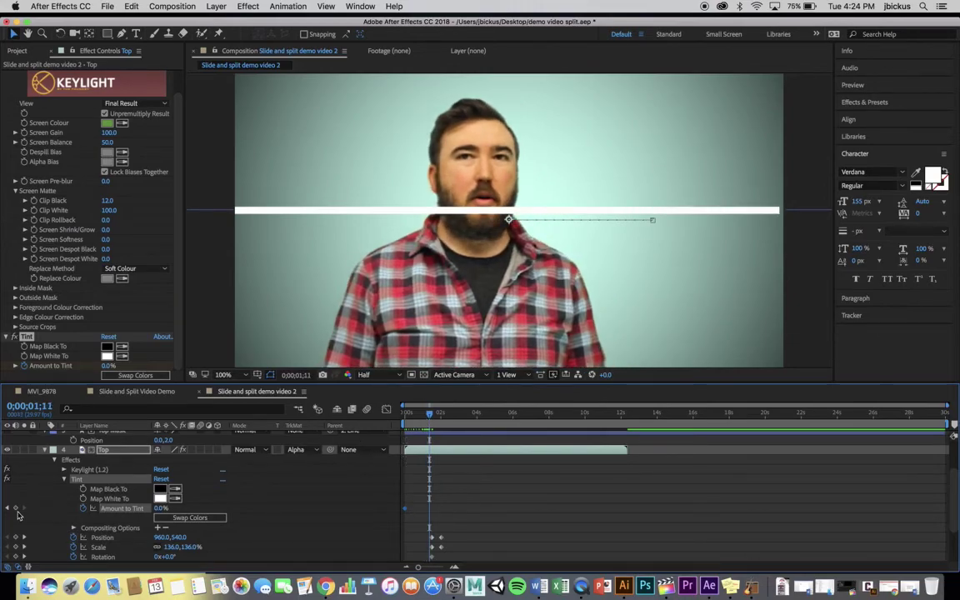
left_click_drag(430, 419, 432, 419)
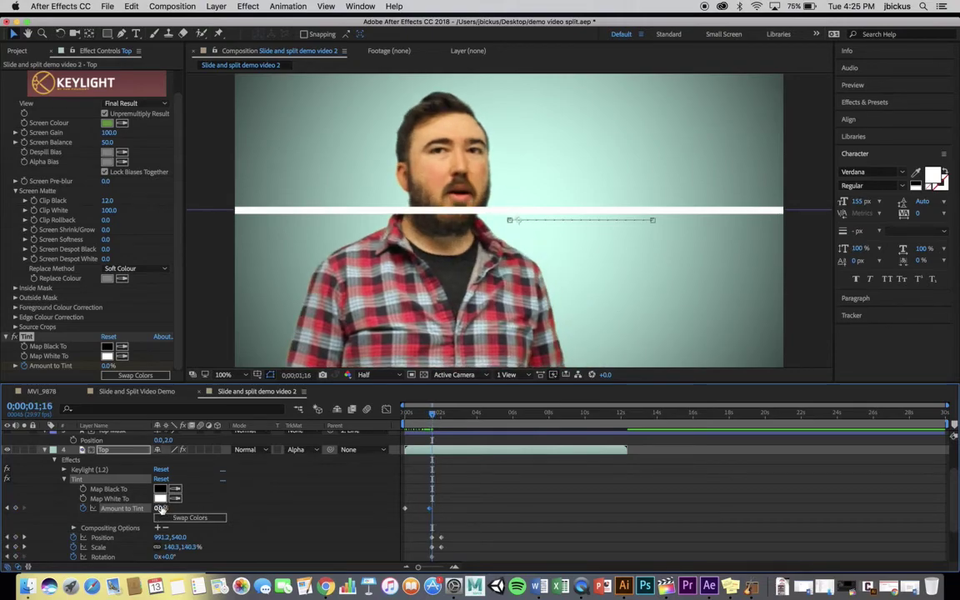
left_click_drag(161, 508, 287, 506)
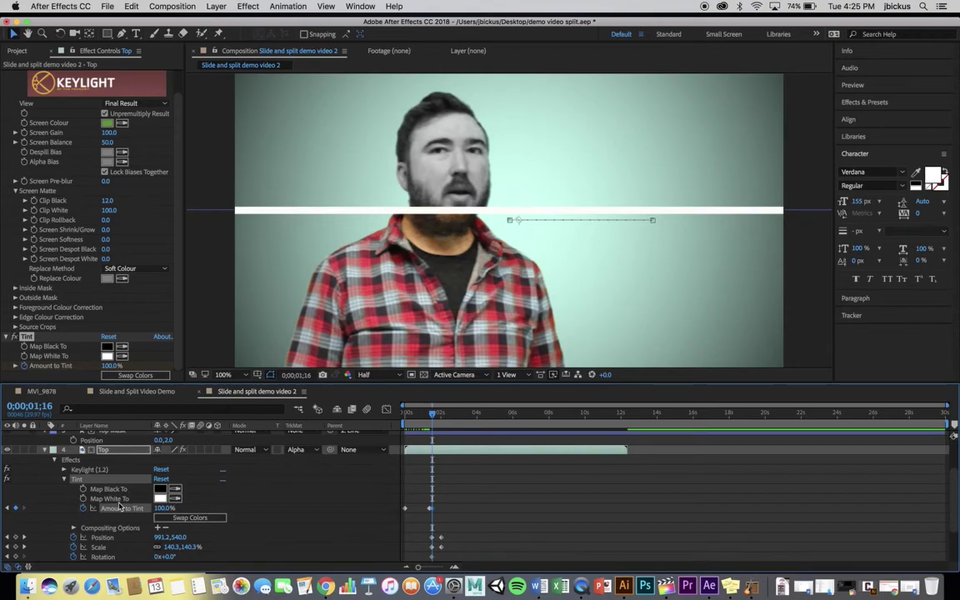
key("space")
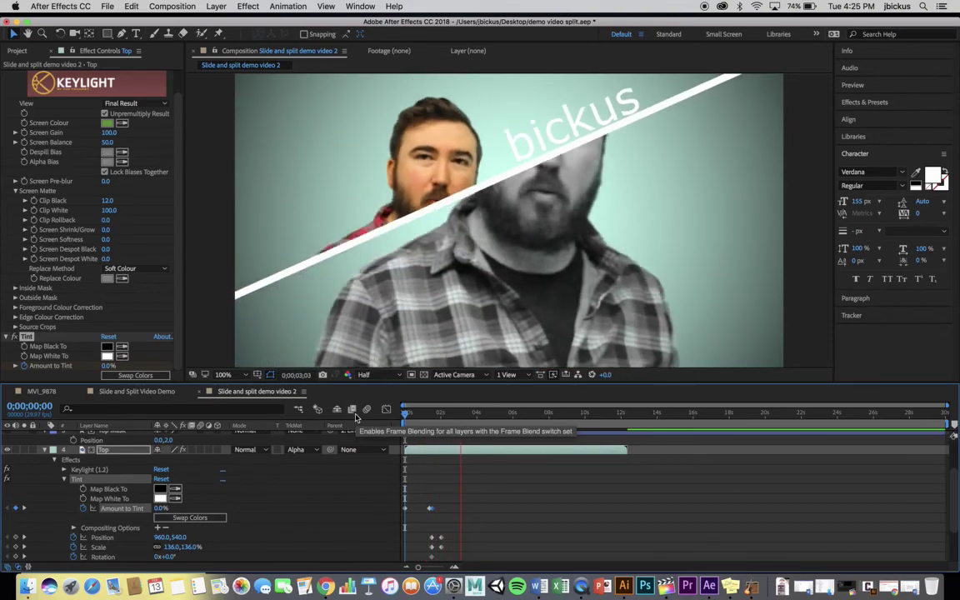
key("space")
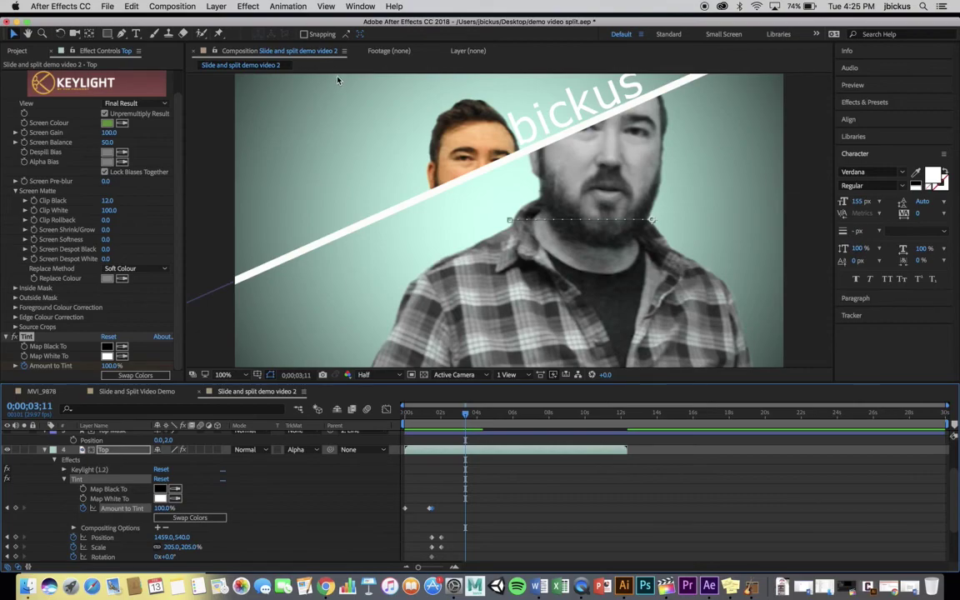
Step: Scrub through the composition from the start to 0;00;11;22 to review the tinted split effect
left_click(242, 9)
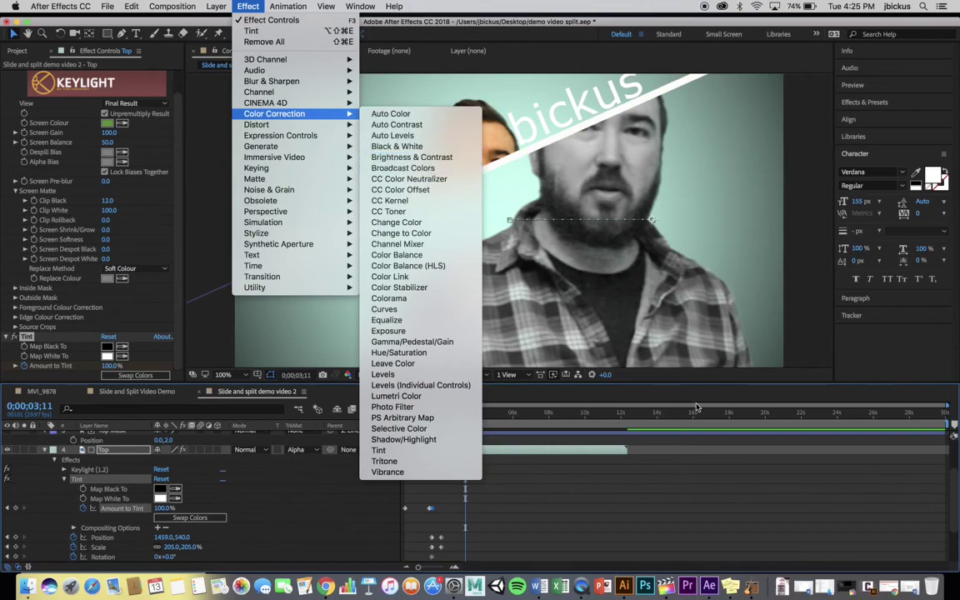
left_click(409, 417)
left_click_drag(416, 417, 616, 427)
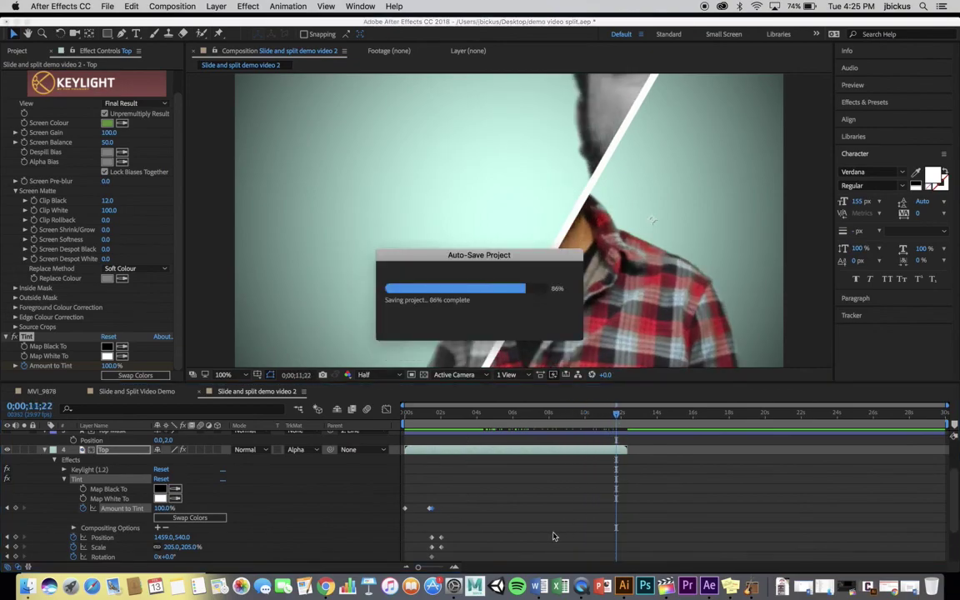
right_click(581, 587)
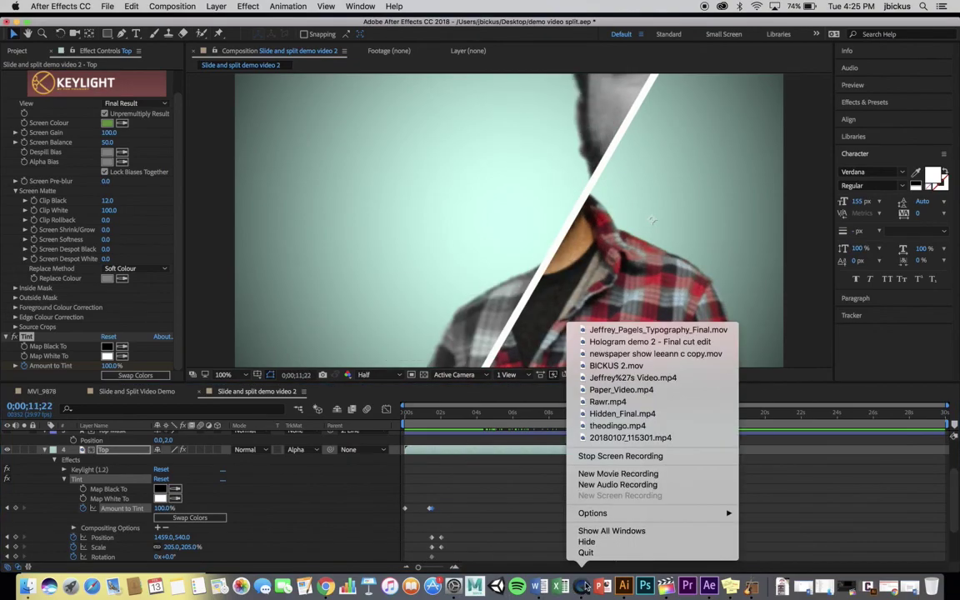